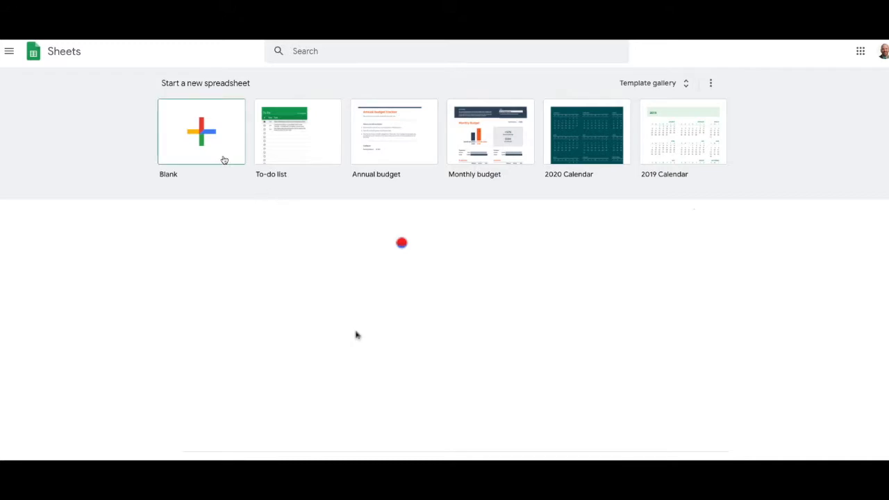
# Step: Create a blank spreadsheet and enter 2020 in bold as the heading in cell A1
pyautogui.click(203, 135)
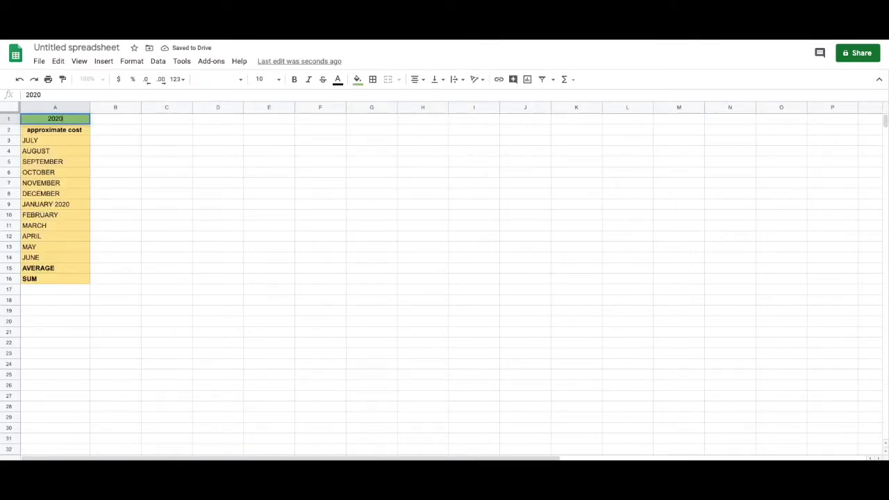
pyautogui.press('Return')
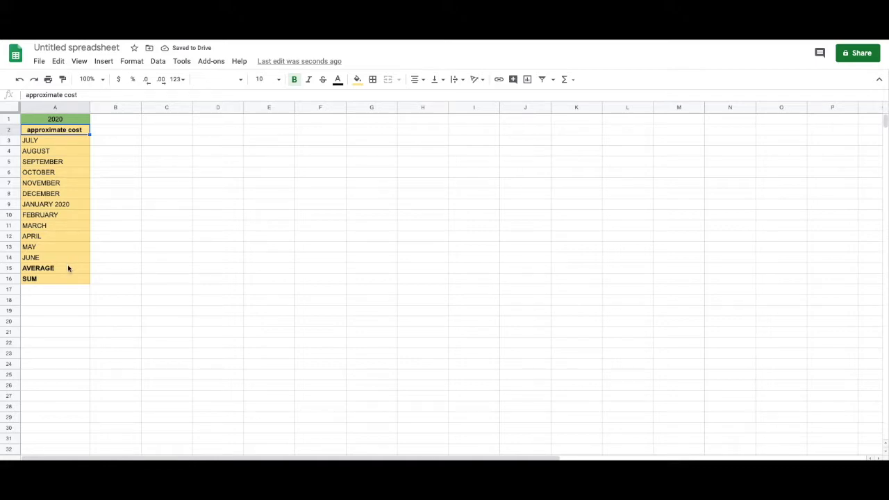
pyautogui.click(61, 121)
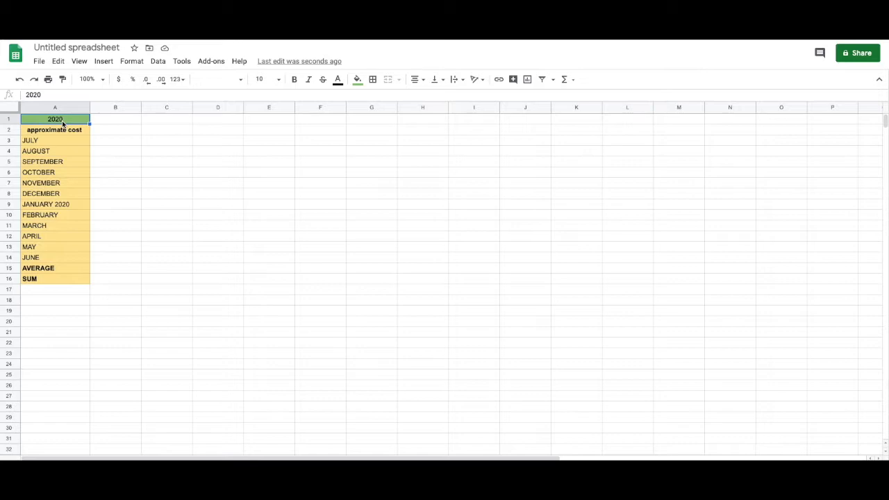
pyautogui.click(294, 79)
# Step: Check which fill colors are used for the 2020 heading and the JULY cell
pyautogui.click(357, 80)
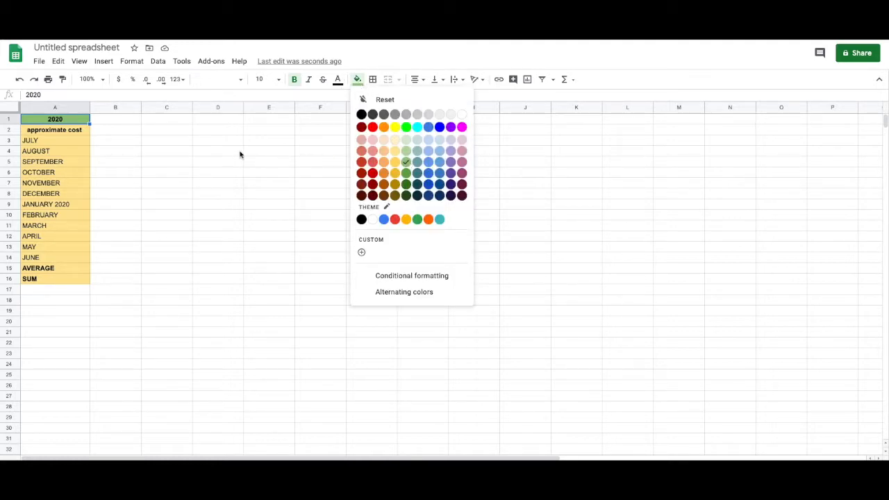
pyautogui.click(70, 140)
pyautogui.click(358, 80)
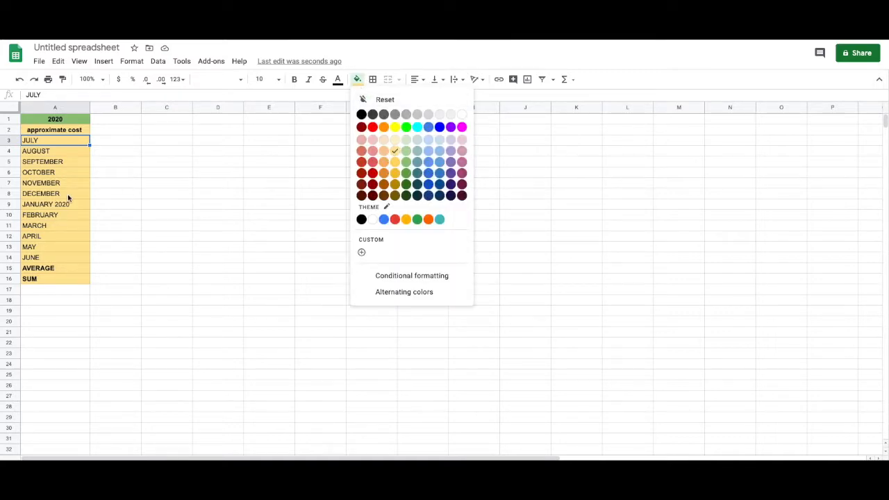
pyautogui.click(135, 153)
# Step: Clear the month names from cells A3 to A14
pyautogui.moveTo(31, 142); pyautogui.dragTo(51, 260)
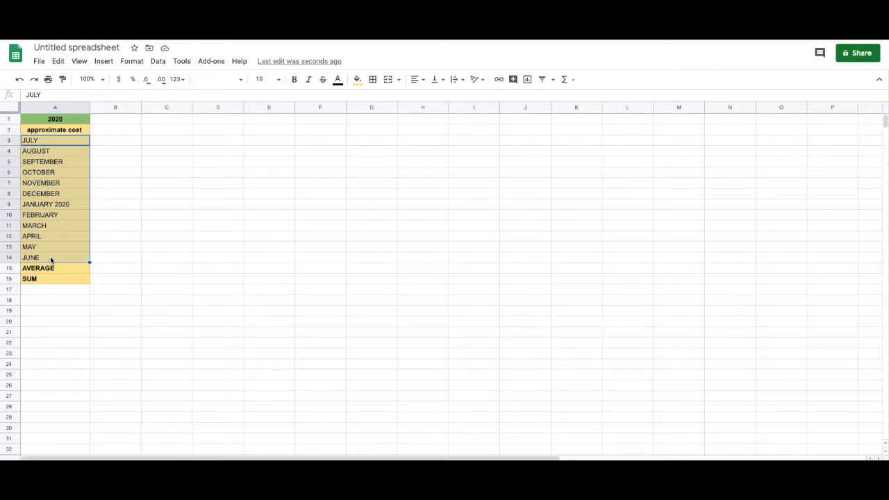
pyautogui.write('J')
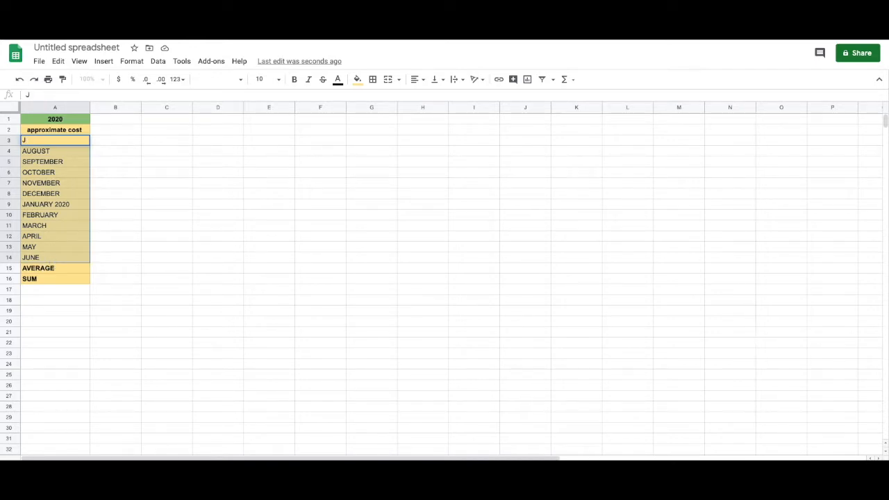
pyautogui.click(97, 206)
pyautogui.moveTo(53, 148); pyautogui.dragTo(67, 257)
pyautogui.press('Delete')
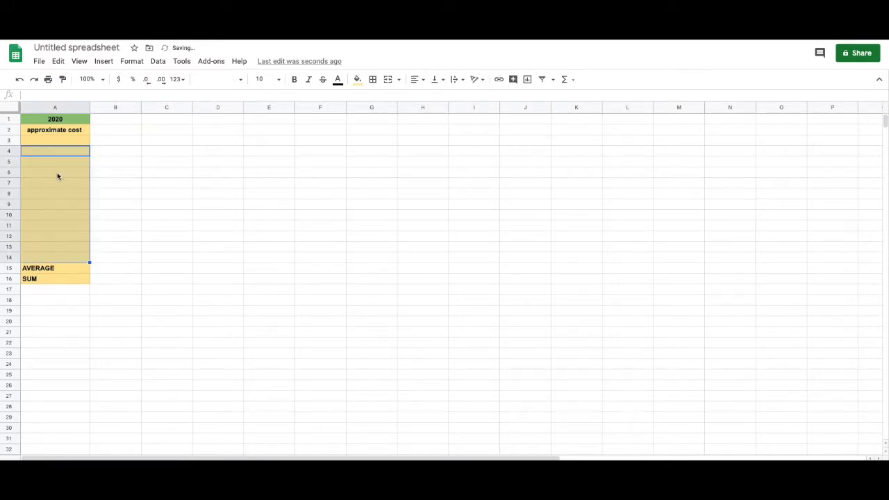
# Step: Enter JANUARY, FEBRUARY and MARCH in cells A3 to A5
pyautogui.click(52, 140)
pyautogui.write('JANUARY')
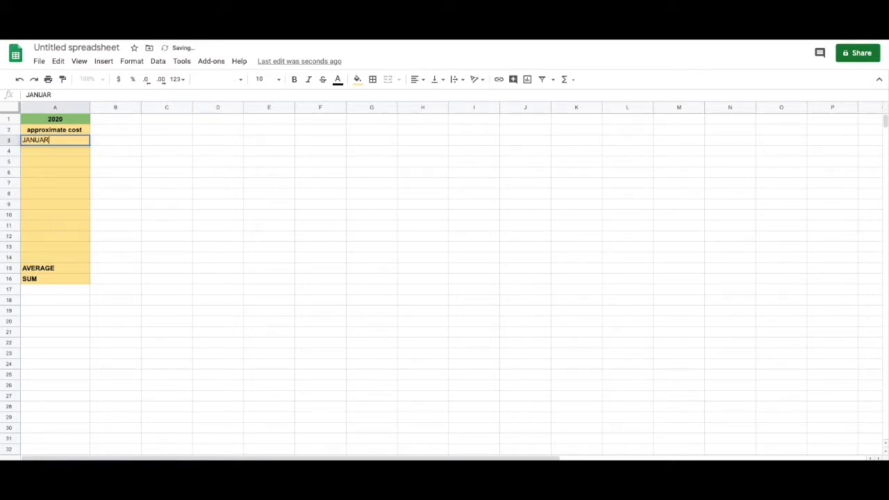
pyautogui.press('Return')
pyautogui.write('FEBRARU')
pyautogui.press('BackSpace')
pyautogui.press('BackSpace')
pyautogui.write('ARY')
pyautogui.press('Return')
pyautogui.write('MARCH')
pyautogui.press('Return')
# Step: Continue the month list with APRIL, MAY, JUNE and JULY in cells A6 to A9
pyautogui.write('APRIL')
pyautogui.press('Return')
pyautogui.write('MAY')
pyautogui.press('Return')
pyautogui.write('JUNE')
pyautogui.press('Return')
pyautogui.write('JULY')
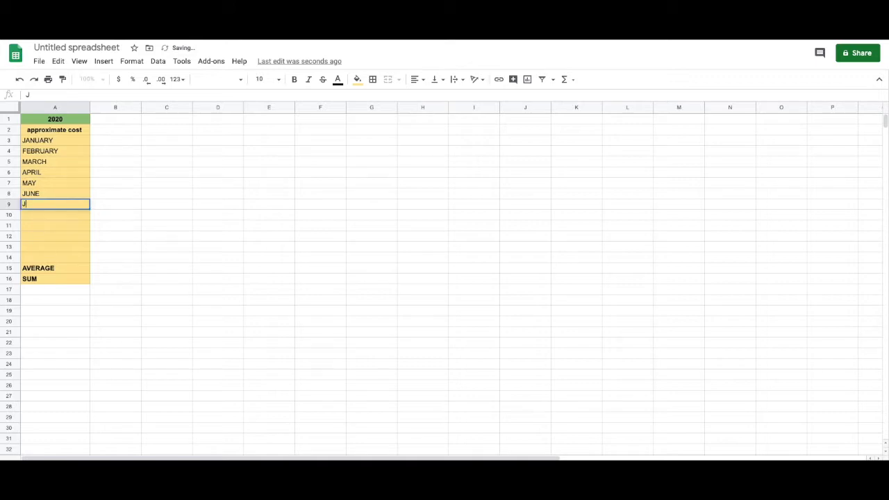
pyautogui.press('Return')
# Step: Complete the month list with AUGUST, SEPTEMBER, OCTOBER, NOVEMBER and DECEMBER in cells A10 to A14
pyautogui.write('AUGUST')
pyautogui.press('Return')
pyautogui.write('SEPTEMBER')
pyautogui.press('Return')
pyautogui.write('OCTOBER')
pyautogui.press('Return')
pyautogui.write('NOVEMBER')
pyautogui.press('Return')
pyautogui.write('DECI')
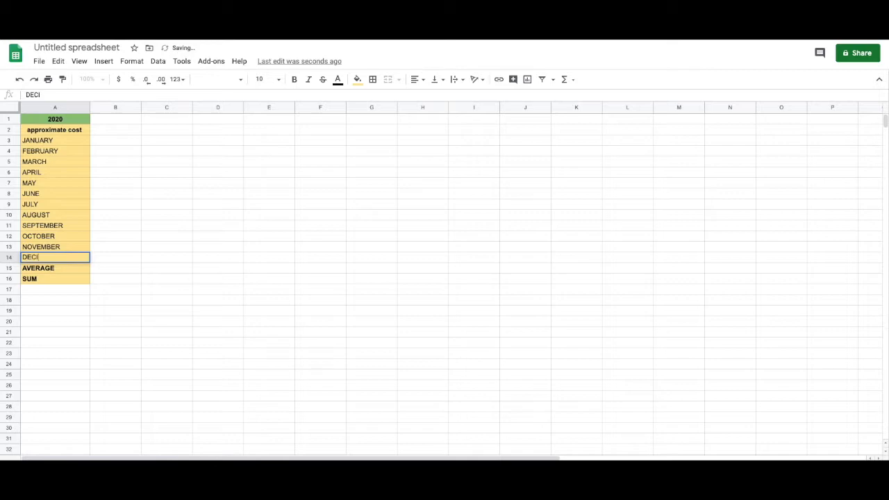
pyautogui.press('BackSpace')
pyautogui.write('EMBER')
pyautogui.press('Return')
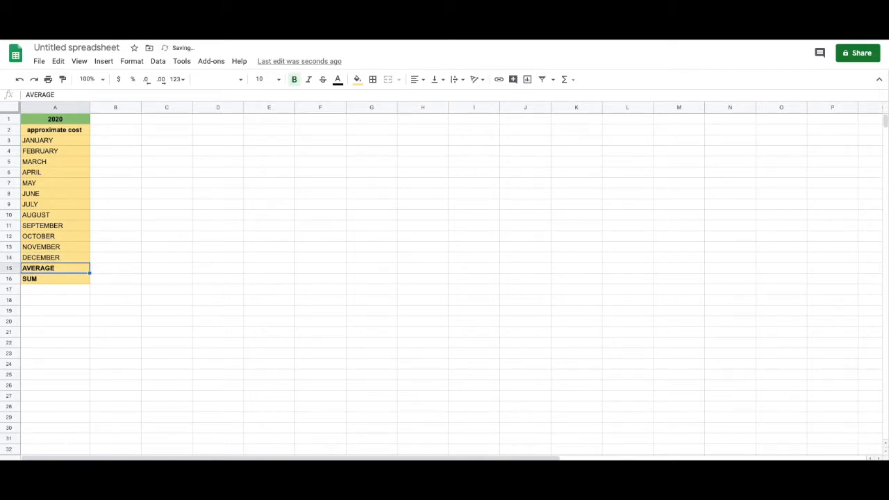
# Step: Clear the two labels below DECEMBER and re-enter them as AVERAGE in A15 and SUM in A16
pyautogui.press('Delete')
pyautogui.press('Down')
pyautogui.press('Delete')
pyautogui.click(56, 268)
pyautogui.write('AVERAGE')
pyautogui.press('Return')
pyautogui.write('SUM')
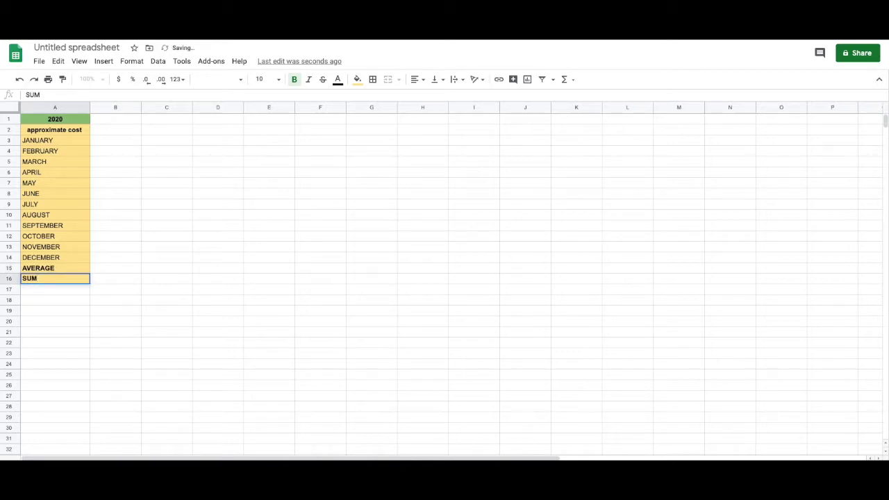
pyautogui.press('Tab')
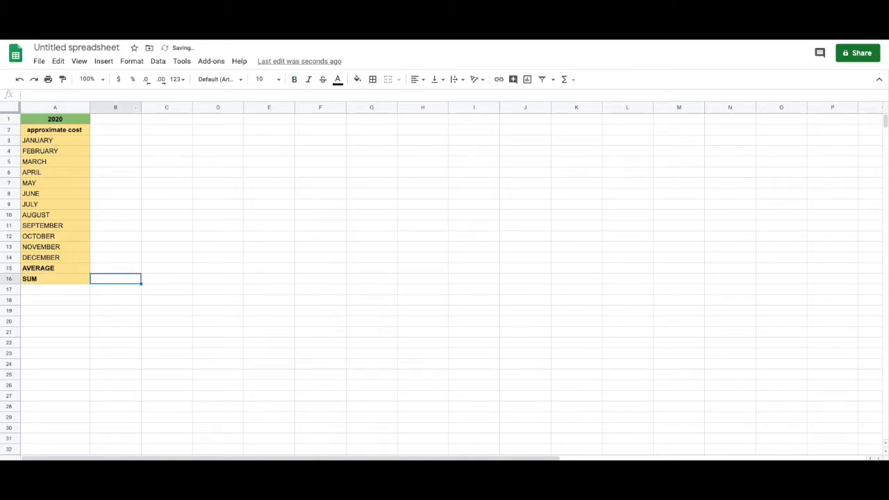
# Step: Fill the header cells A1 to M1 with the same green as the 2020 cell
pyautogui.moveTo(55, 119); pyautogui.dragTo(681, 117)
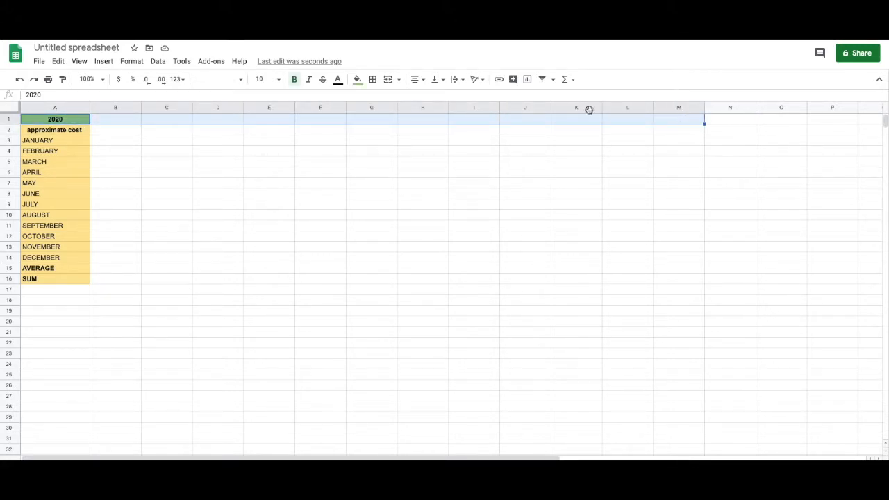
pyautogui.click(356, 79)
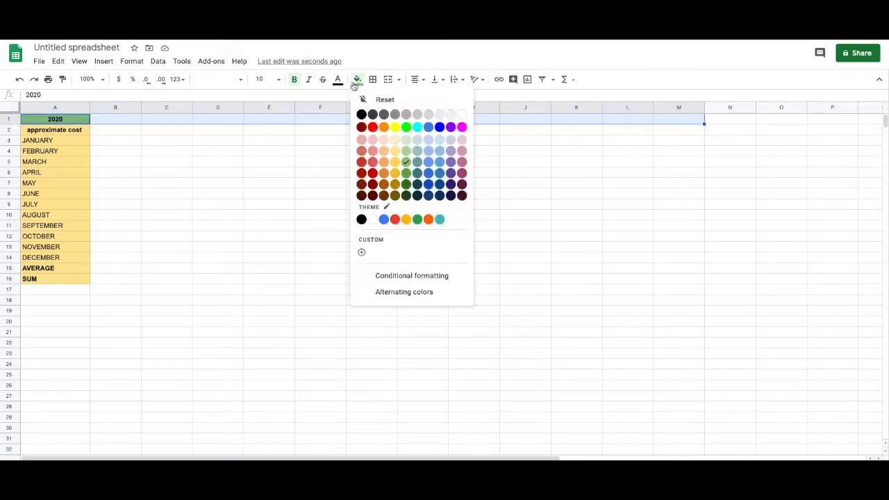
pyautogui.click(407, 162)
pyautogui.click(406, 164)
# Step: Enter the column header House/rent in cell B1
pyautogui.click(119, 122)
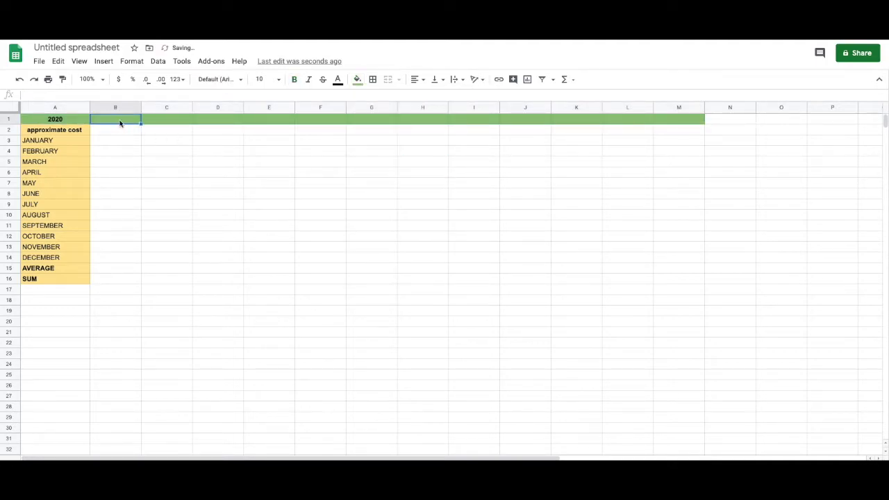
pyautogui.write('HOUSE')
pyautogui.press('BackSpace')
pyautogui.press('BackSpace')
pyautogui.press('BackSpace')
pyautogui.press('BackSpace')
pyautogui.write('House ')
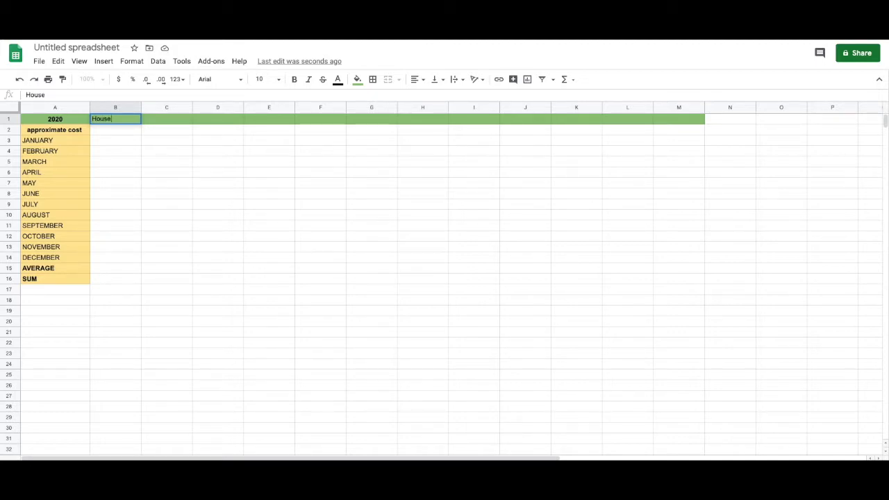
pyautogui.write('rent')
pyautogui.press('Return')
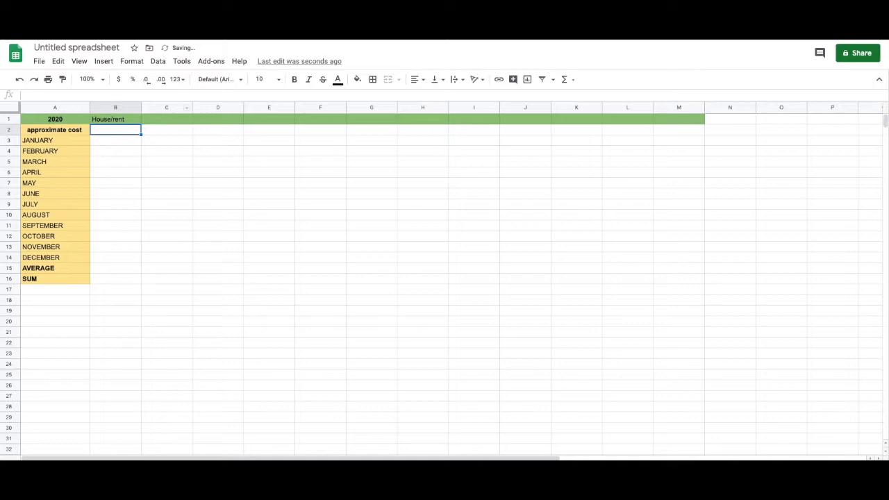
# Step: Make all of row 1 bold
pyautogui.click(10, 120)
pyautogui.click(9, 119)
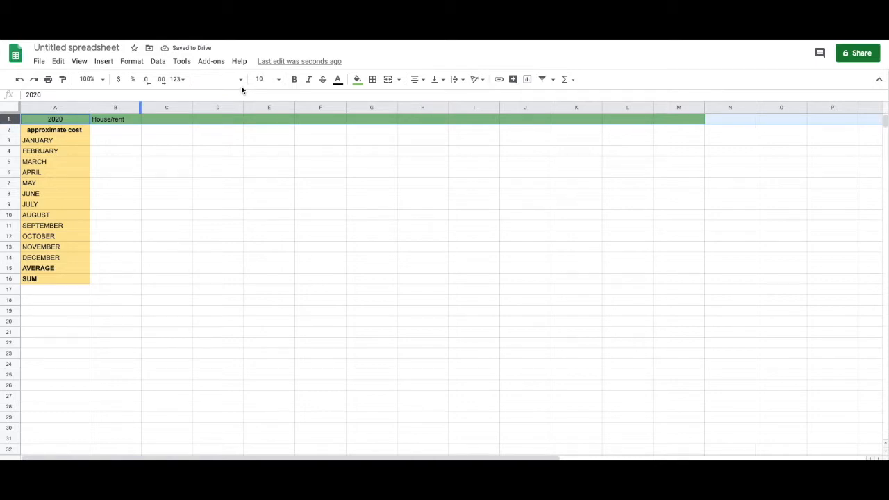
pyautogui.click(294, 79)
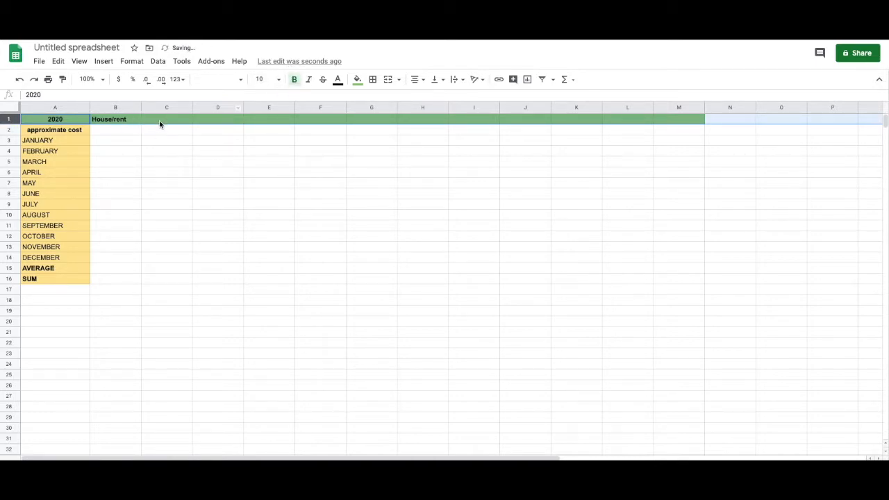
# Step: Enter the column headers Savings, Electric/gas and Water in cells C1 to E1
pyautogui.click(159, 120)
pyautogui.write('Savings')
pyautogui.press('Tab')
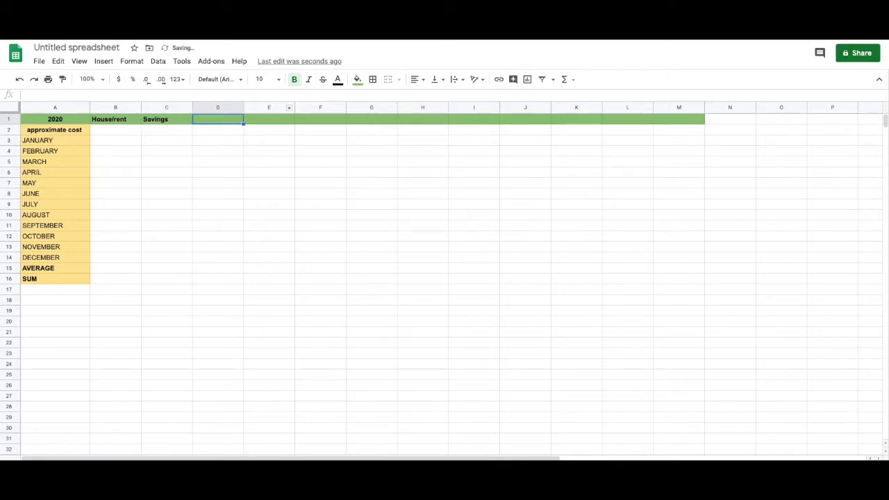
pyautogui.write('Electric/gas')
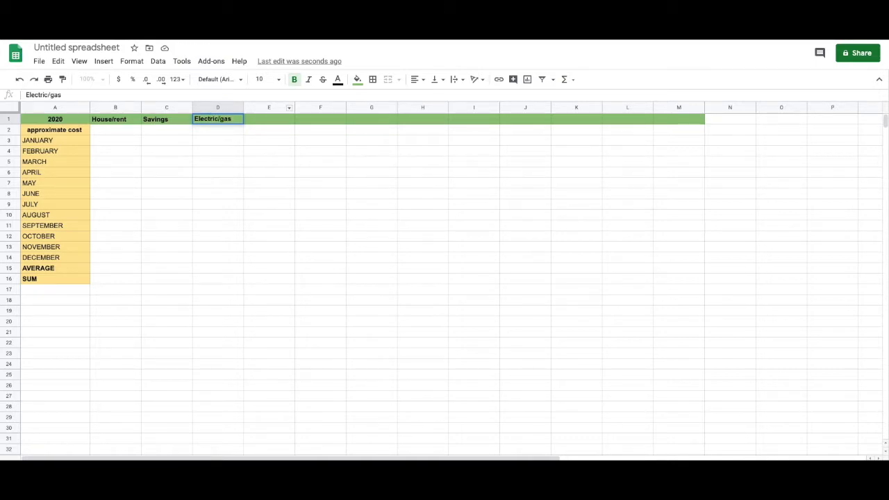
pyautogui.press('Tab')
pyautogui.write('Water')
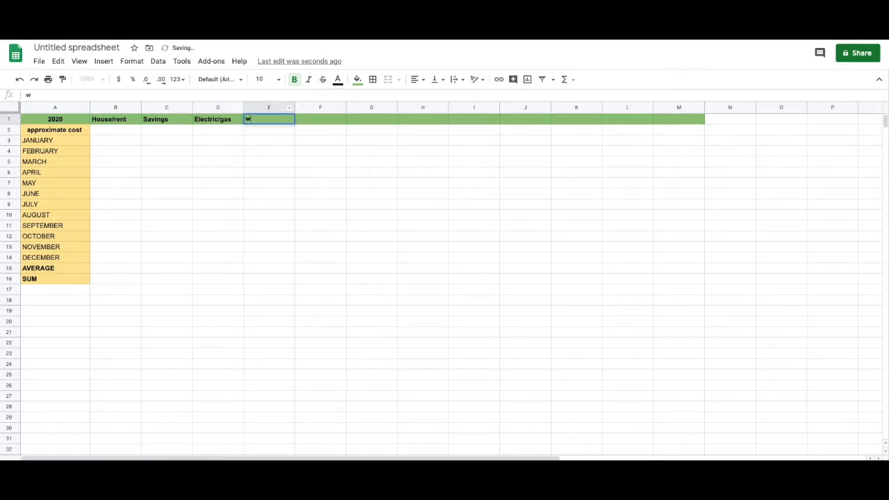
pyautogui.press('Tab')
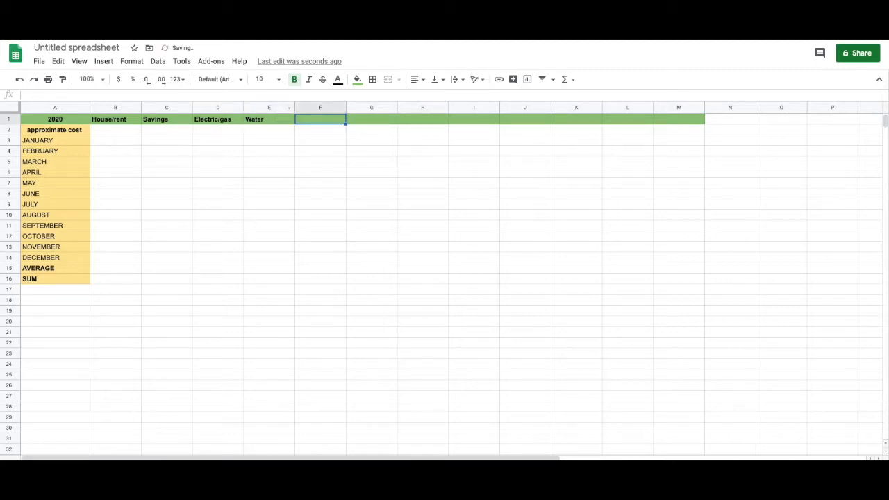
# Step: Enter the column headers Internet and Car insurance in cells F1 and G1, with Internet capitalized
pyautogui.write('internet')
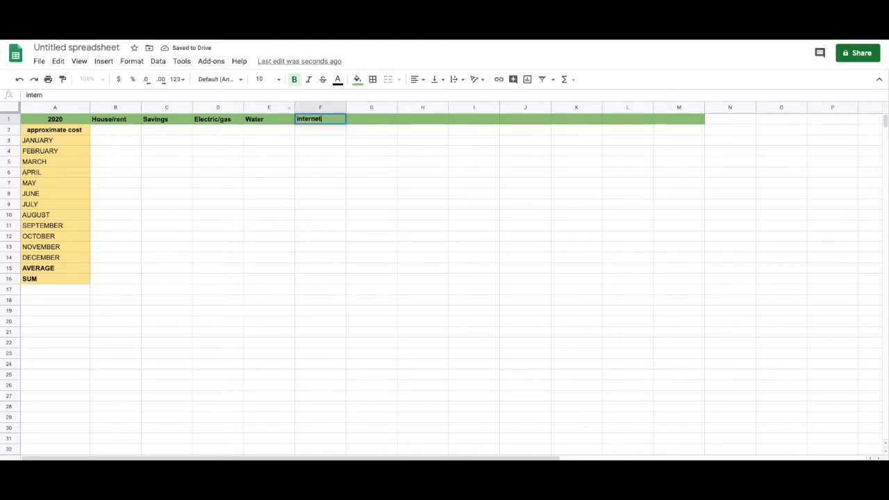
pyautogui.press('Tab')
pyautogui.click(332, 121)
pyautogui.press('BackSpace')
pyautogui.write('Internet')
pyautogui.press('Tab')
pyautogui.write('Car insurance')
pyautogui.press('Tab')
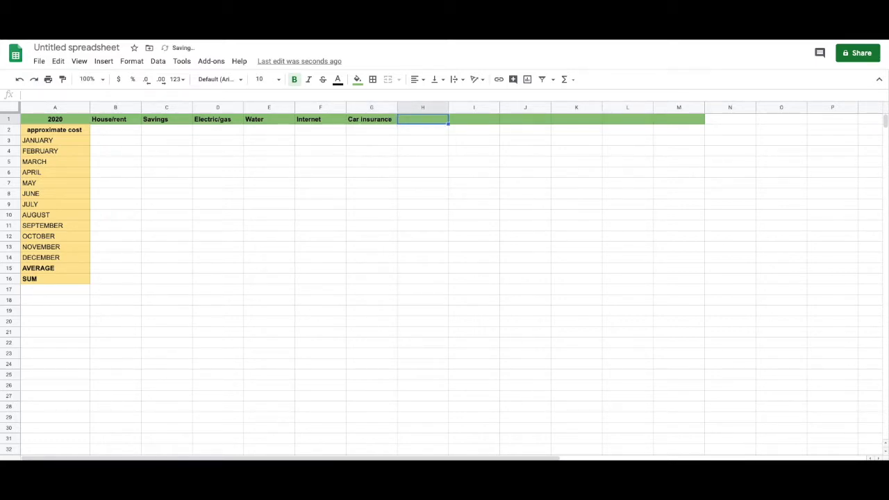
# Step: Enter the column headers Cell phone and Savings 2 in cells H1 and I1
pyautogui.write('Cell phone')
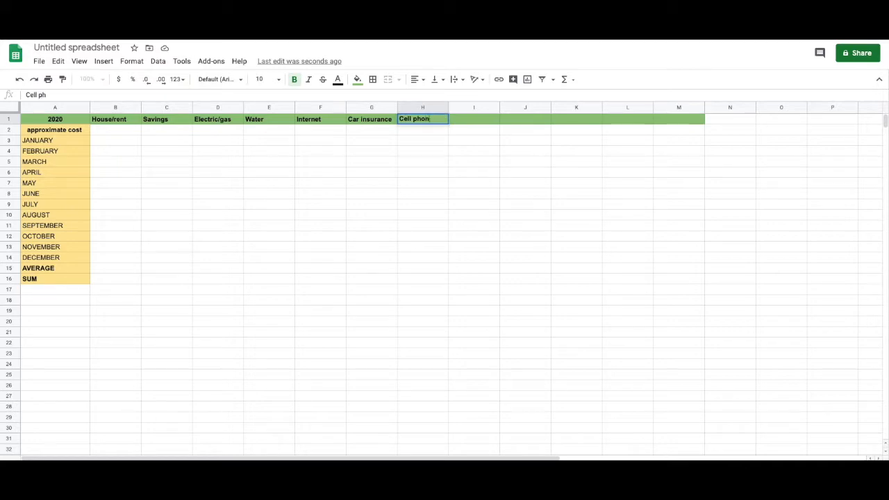
pyautogui.press('Tab')
pyautogui.write('Savings 2')
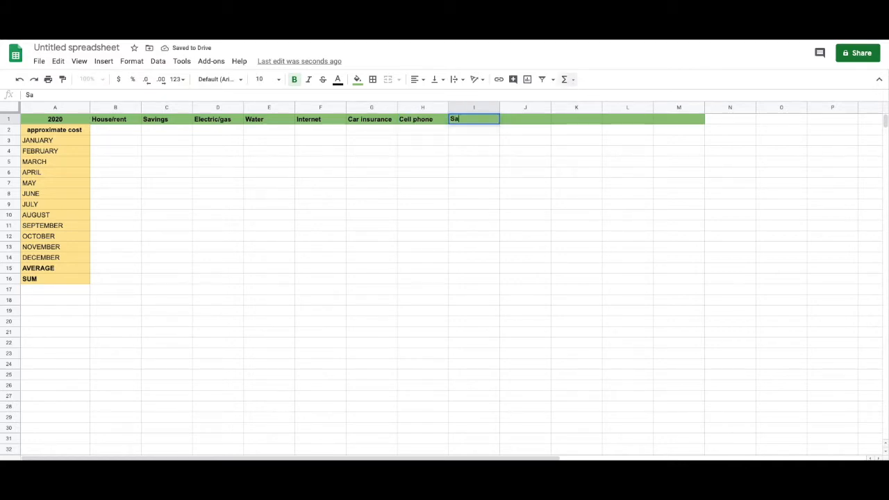
# Step: Rename the Savings header in cell C1 to Savings 1
pyautogui.click(167, 119)
pyautogui.click(92, 94)
pyautogui.write('1')
pyautogui.press('Return')
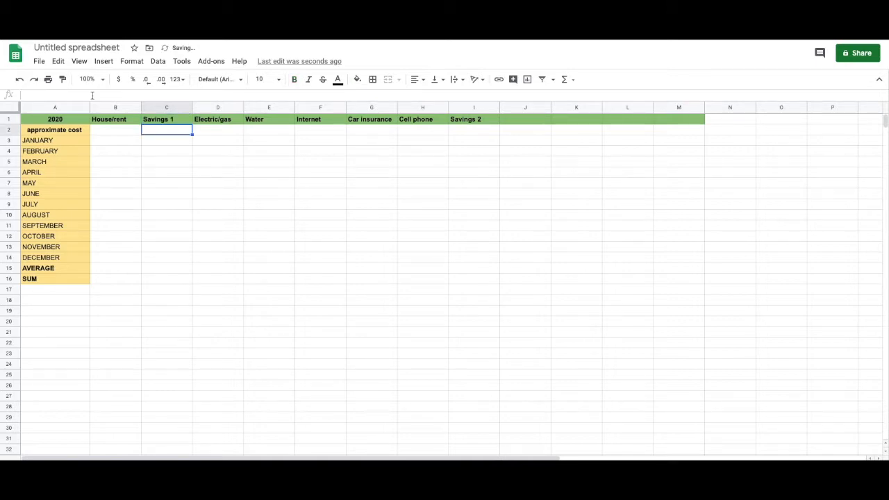
# Step: Enter the column headers Gas, Food, Daycare and Medical/Health in cells J1 to M1
pyautogui.click(525, 120)
pyautogui.write('Gas')
pyautogui.press('Tab')
pyautogui.write('Food')
pyautogui.press('Tab')
pyautogui.write('D')
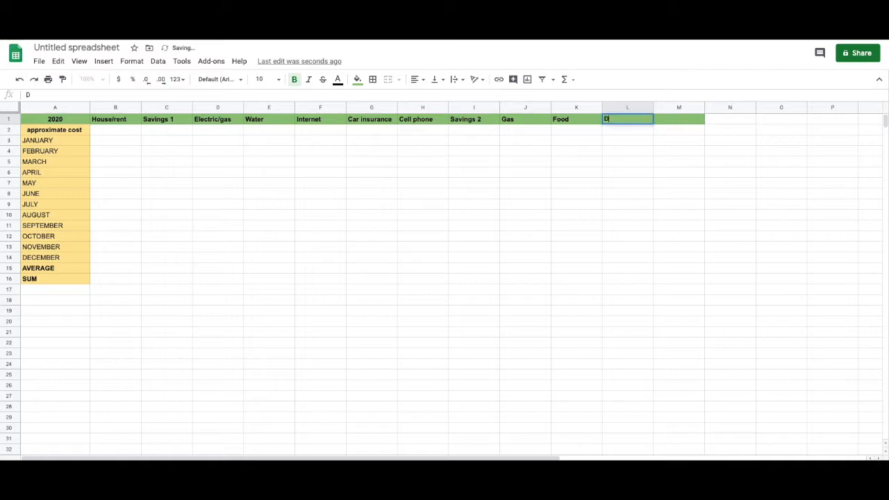
pyautogui.write('aycare')
pyautogui.press('Tab')
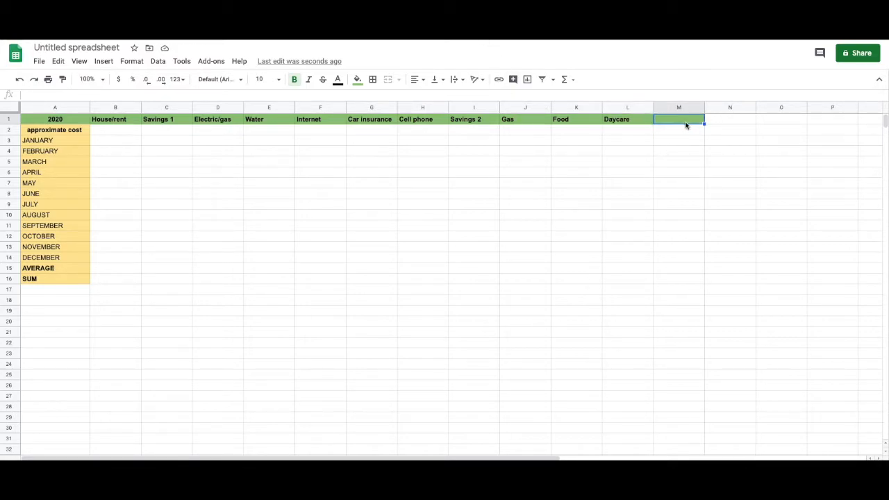
pyautogui.write('Medical/Health')
pyautogui.press('Return')
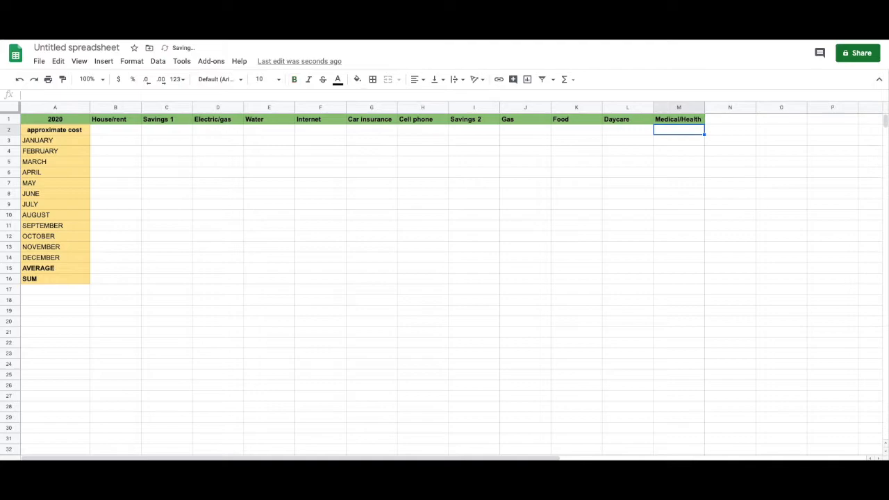
# Step: Fill header cells N1 and O1 with dark green and slightly widen columns N and O
pyautogui.click(730, 119)
pyautogui.moveTo(731, 121); pyautogui.dragTo(770, 121)
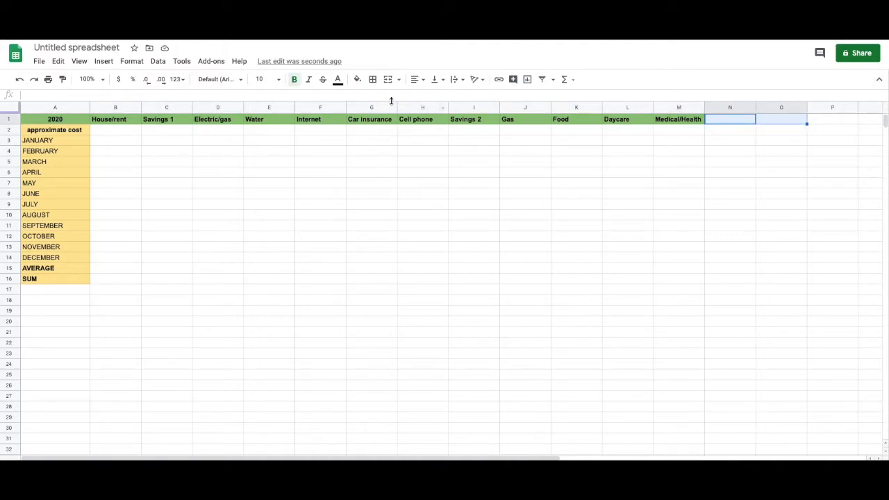
pyautogui.click(356, 80)
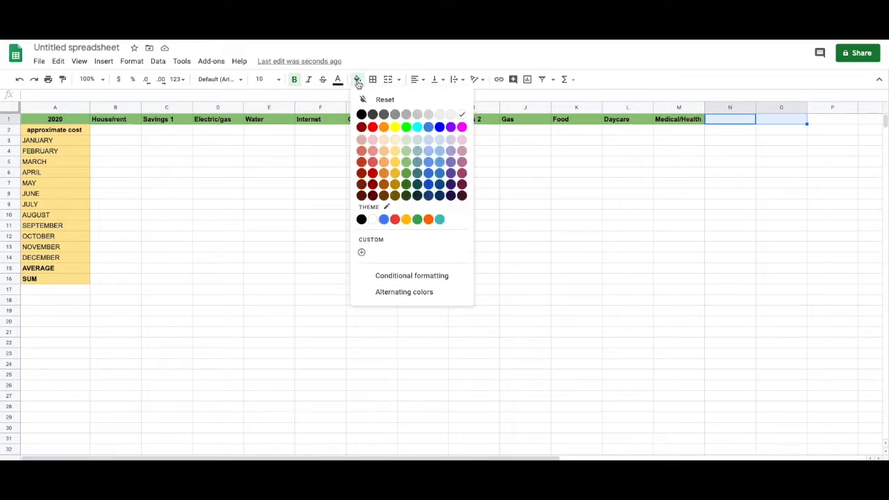
pyautogui.click(407, 174)
pyautogui.moveTo(808, 108); pyautogui.dragTo(814, 108)
pyautogui.moveTo(756, 108); pyautogui.dragTo(761, 107)
# Step: Enter the column header Total Expenses for Month in cell N1 and widen column N to fit it
pyautogui.click(732, 121)
pyautogui.write('Total Expenses for Month')
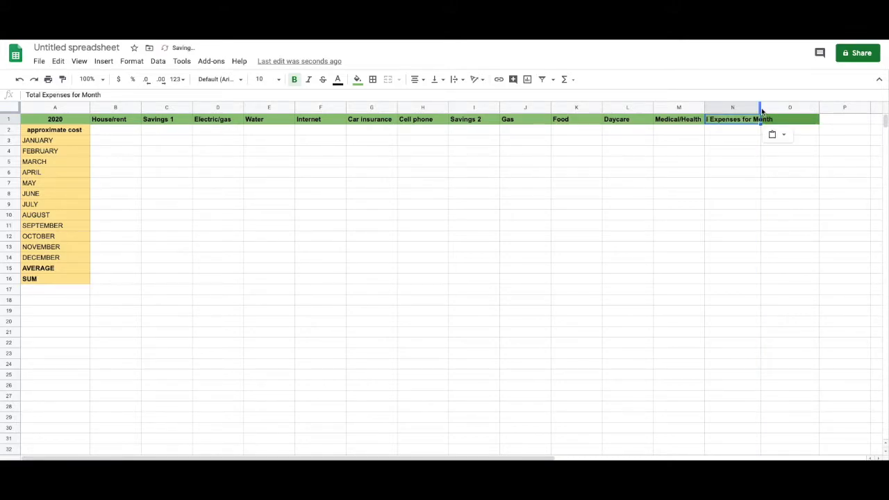
pyautogui.moveTo(762, 109); pyautogui.dragTo(786, 111)
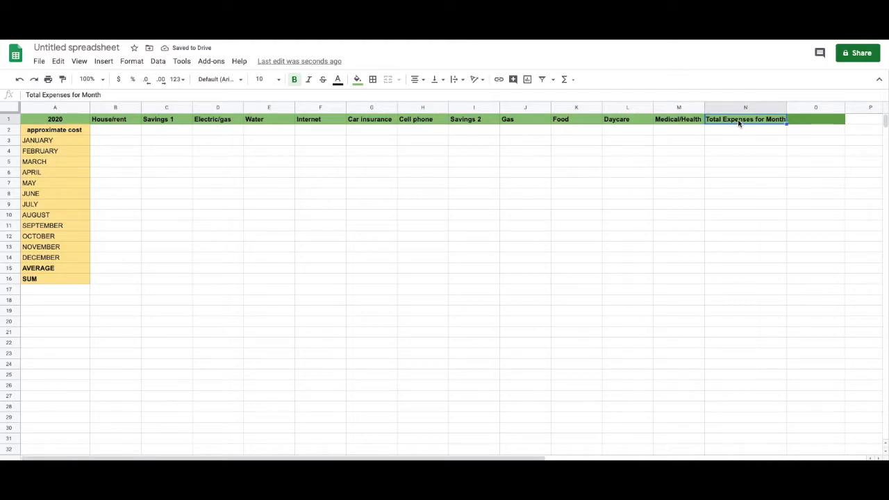
# Step: Wrap and center the Total Expenses for Month header, and narrow column N around the wrapped text
pyautogui.click(455, 79)
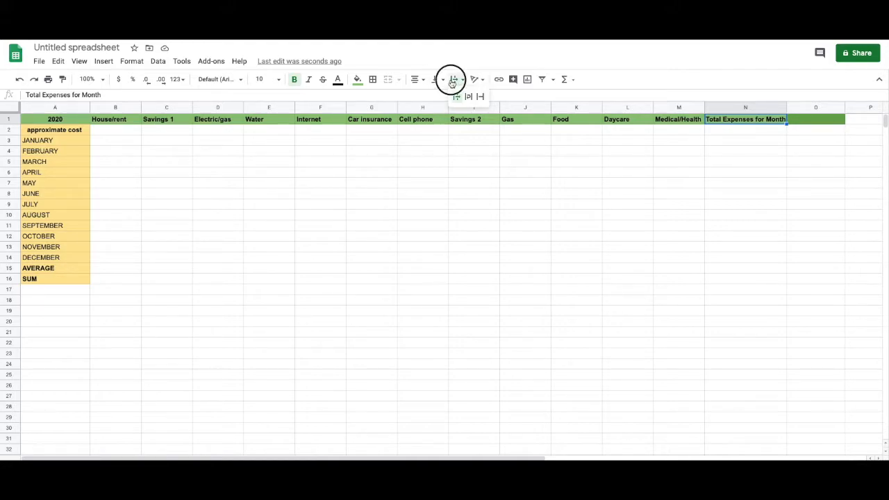
pyautogui.click(468, 97)
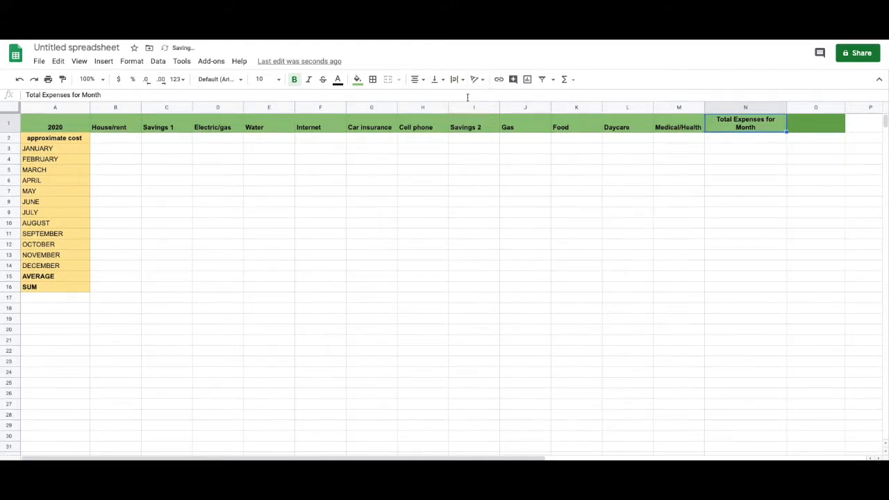
pyautogui.click(425, 80)
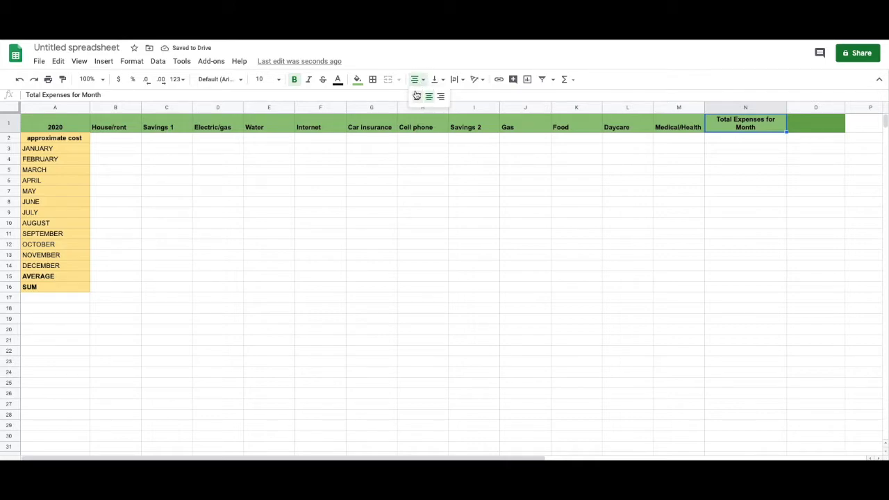
pyautogui.click(417, 97)
pyautogui.hotkey('ctrl', 'shift', 'e')
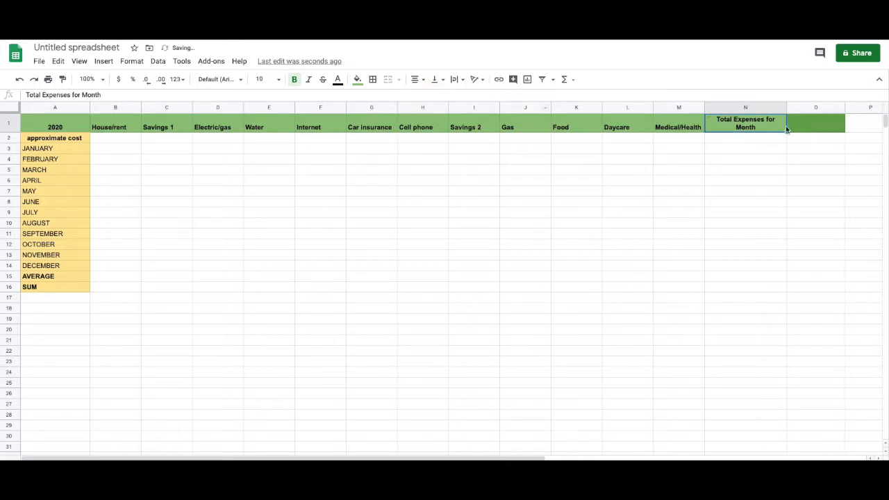
pyautogui.moveTo(787, 108); pyautogui.dragTo(776, 109)
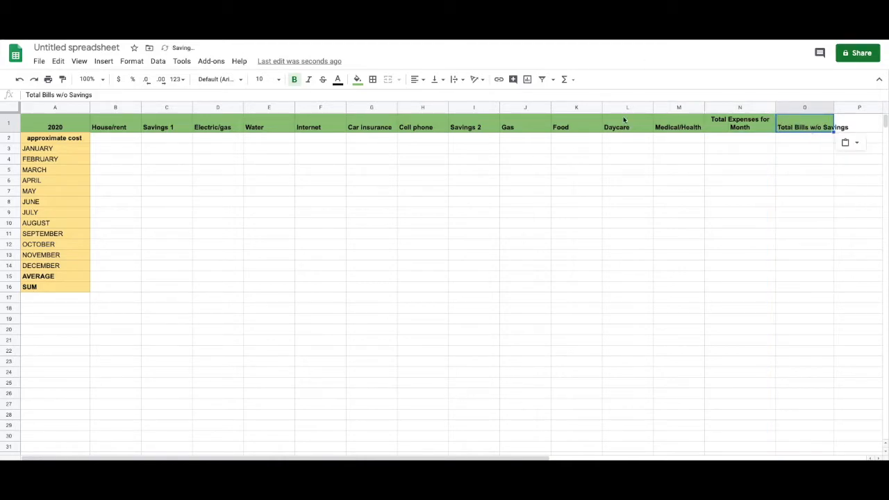
# Step: Add the header Total Bills w/o Savings in cell O1 with wrapped, centered text
pyautogui.click(437, 80)
pyautogui.click(456, 79)
pyautogui.click(467, 96)
pyautogui.hscroll(2, 792, 157)
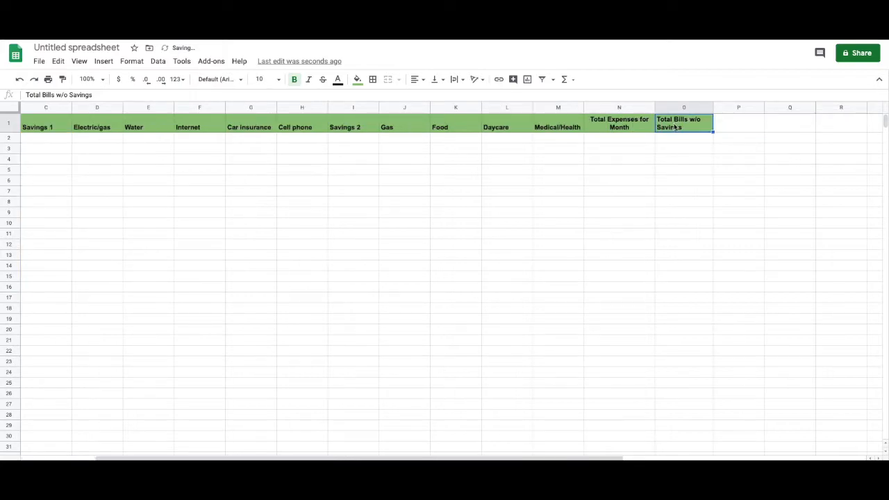
pyautogui.click(414, 80)
pyautogui.click(428, 98)
pyautogui.click(5, 127)
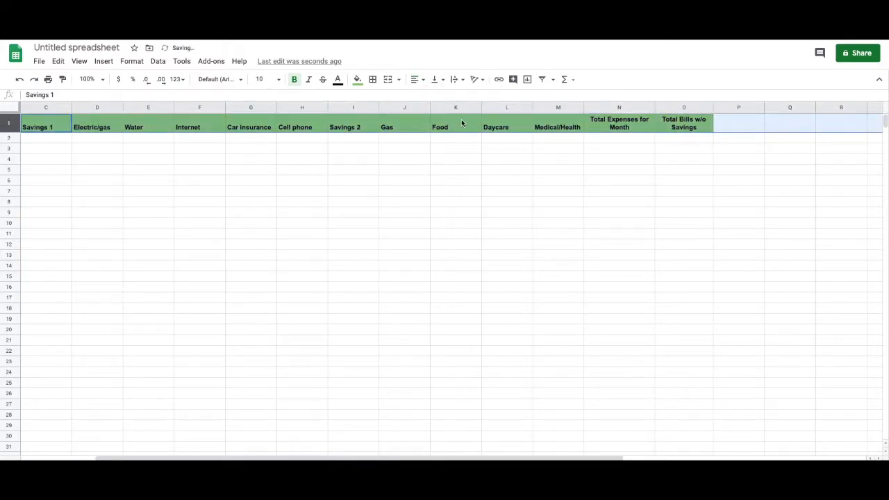
pyautogui.click(686, 127)
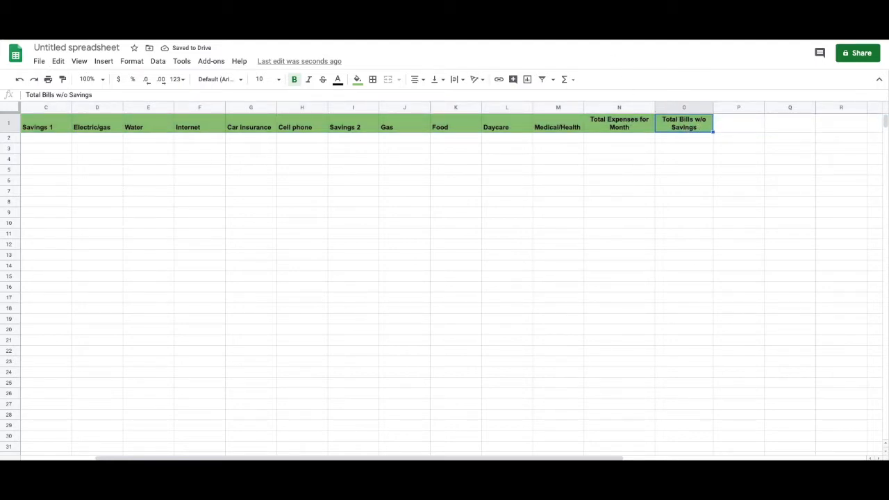
# Step: Enter the header TOTAL LEFT AFTER ALL BILLS/SAVINGS in cell P1 and wrap its text
pyautogui.click(728, 126)
pyautogui.write('TOTAL LEFT AFTER ALL BILLS/SAVINGS')
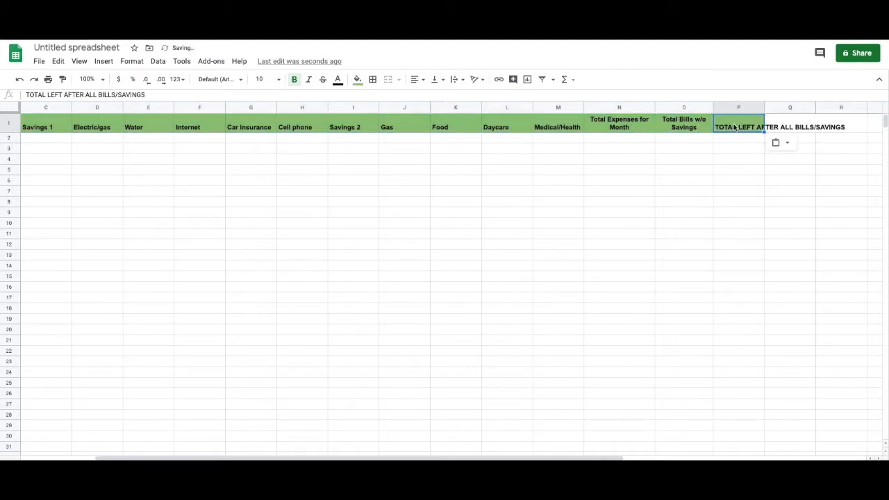
pyautogui.click(456, 82)
pyautogui.click(469, 96)
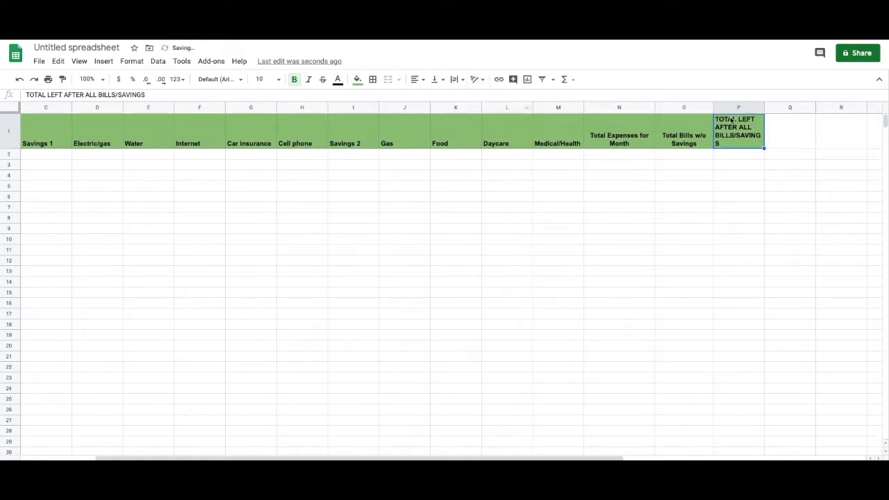
# Step: Try fill colors on cell Q1 to match the green header row
pyautogui.click(780, 131)
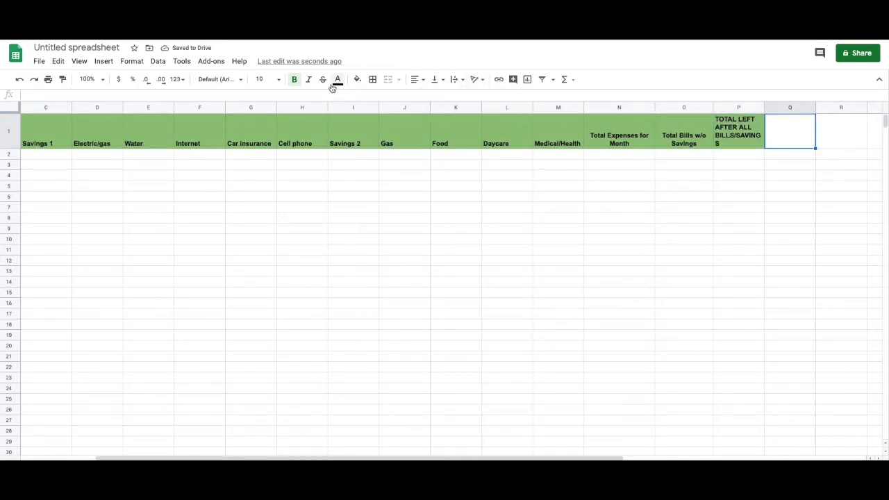
pyautogui.click(358, 79)
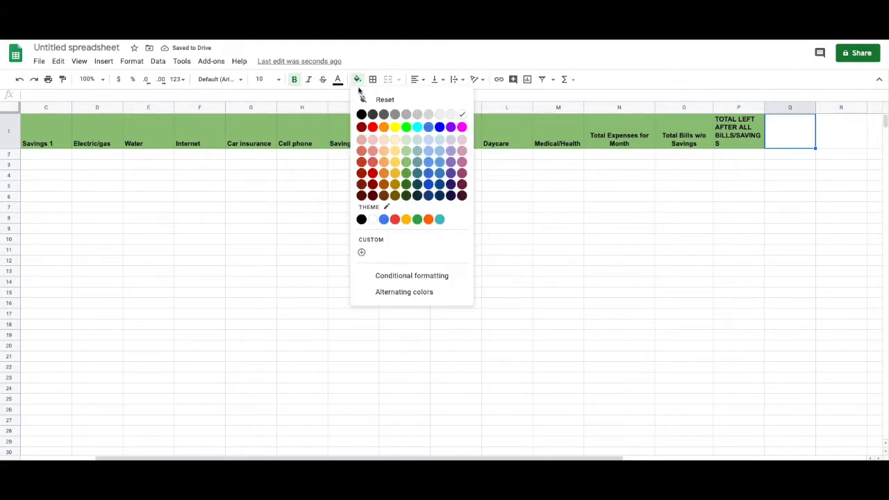
pyautogui.click(408, 174)
pyautogui.click(747, 147)
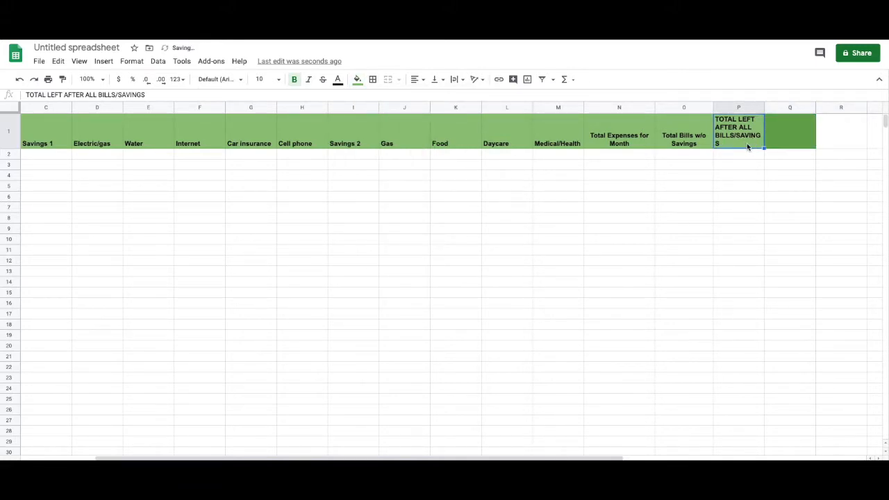
pyautogui.click(787, 145)
pyautogui.click(357, 79)
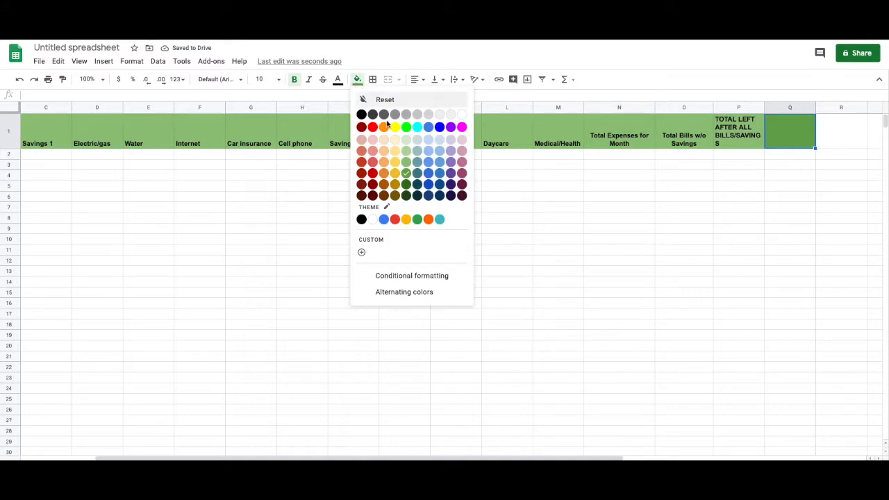
pyautogui.click(417, 162)
# Step: Enter the header TOTAL LEFT AFTER only BILLS in cell Q1 with wrapped text, and slightly widen column P
pyautogui.write('TOTAL LEFT AFTER only BILLS')
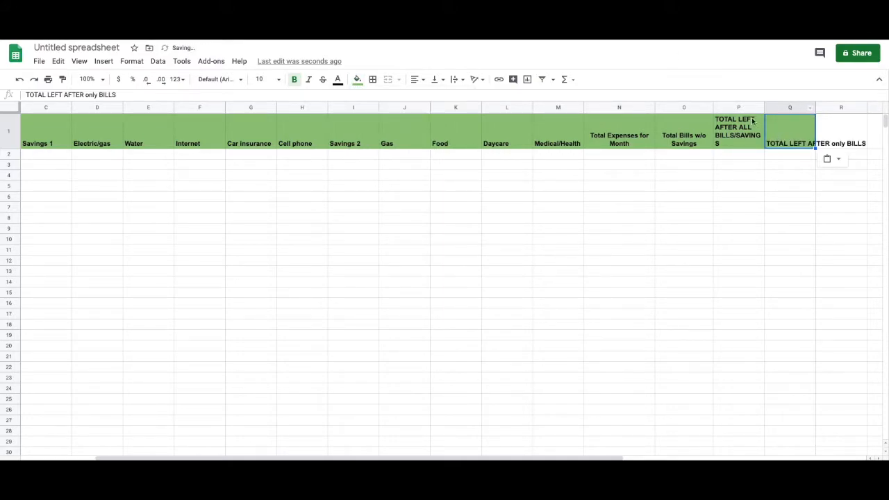
pyautogui.moveTo(765, 107); pyautogui.dragTo(772, 107)
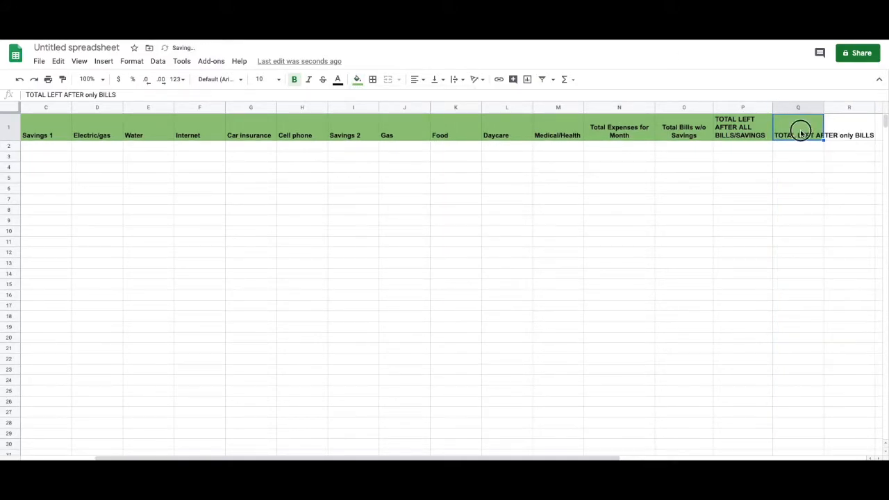
pyautogui.click(456, 79)
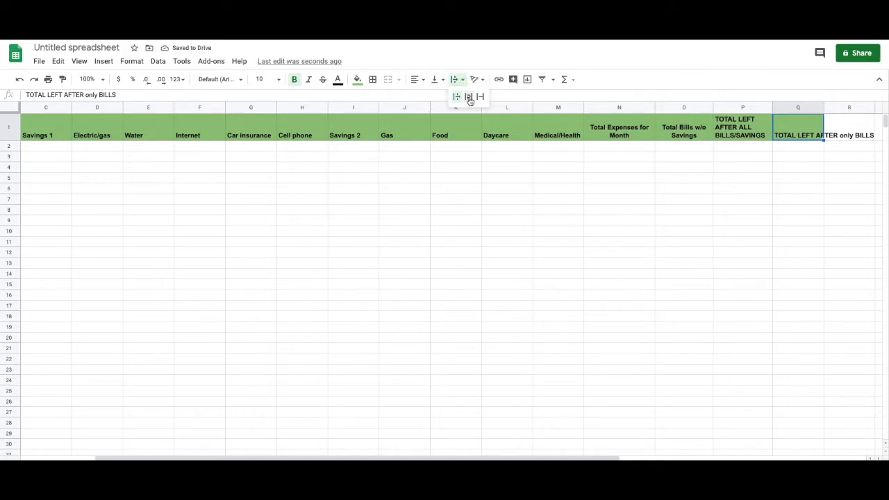
pyautogui.click(469, 97)
# Step: Narrow the expense columns B to L around their headers and wrap the text across row 1
pyautogui.hscroll(-3, 316, 150)
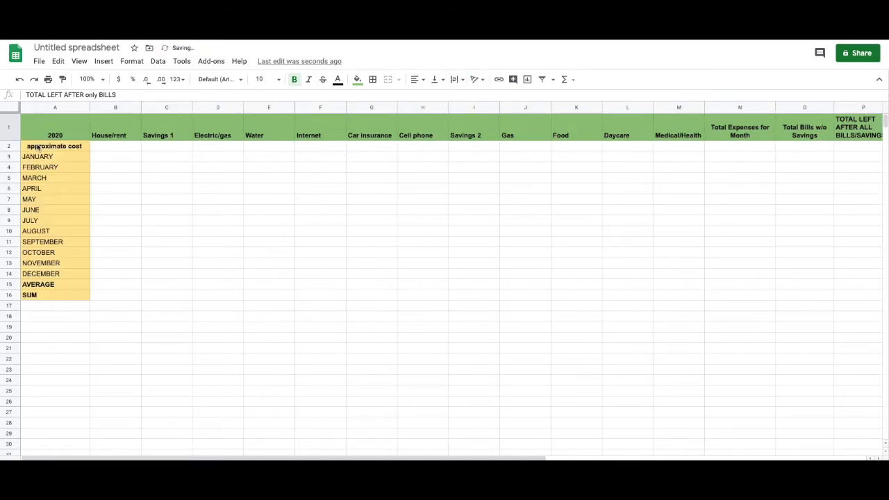
pyautogui.moveTo(141, 107); pyautogui.dragTo(498, 107)
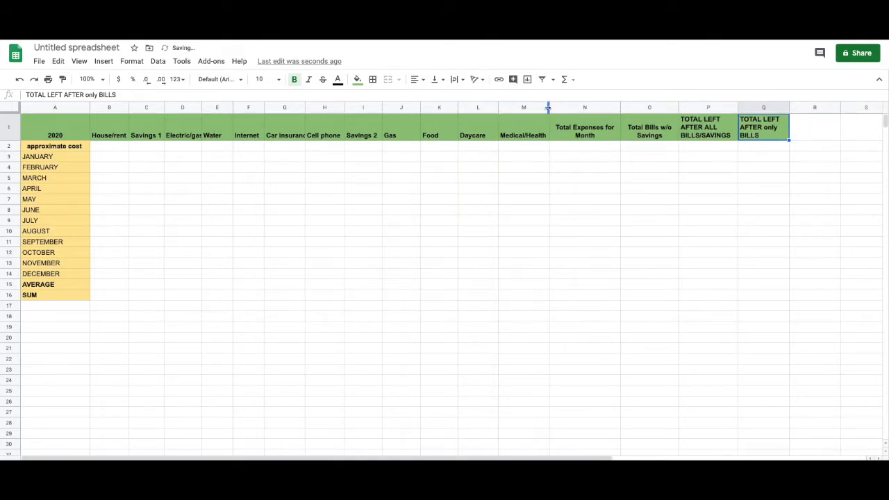
pyautogui.click(9, 127)
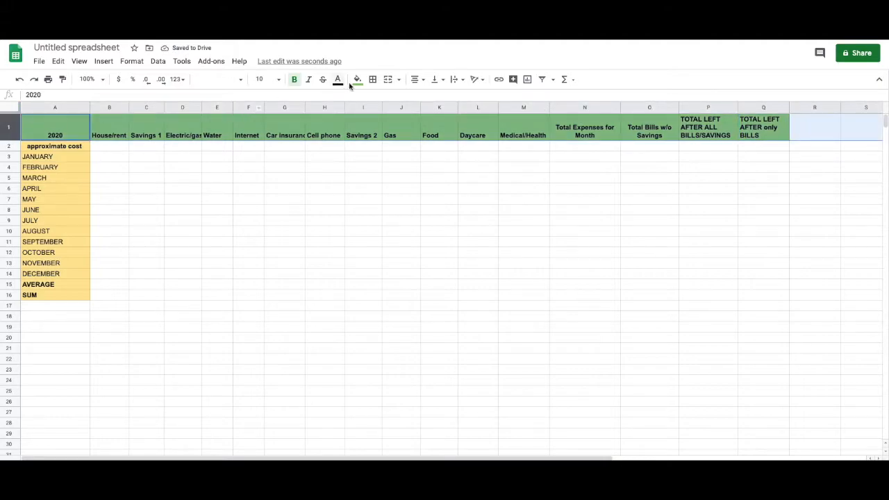
pyautogui.click(455, 79)
pyautogui.click(467, 96)
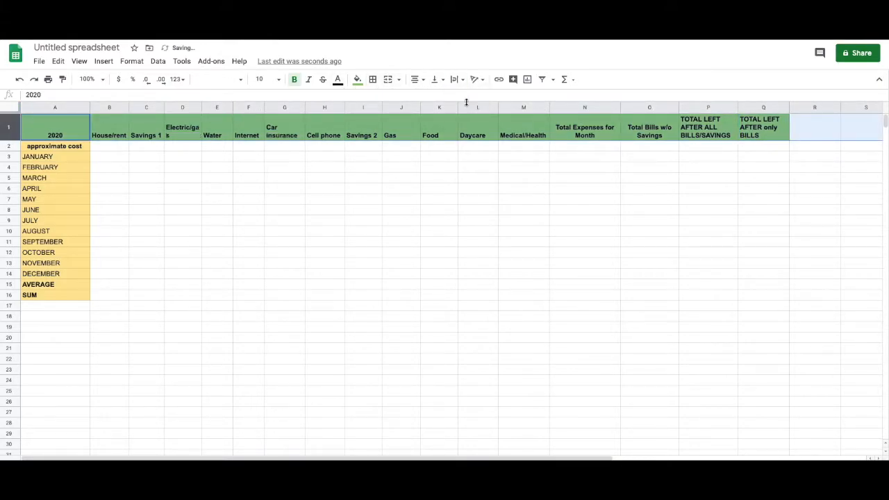
pyautogui.click(110, 149)
pyautogui.click(84, 148)
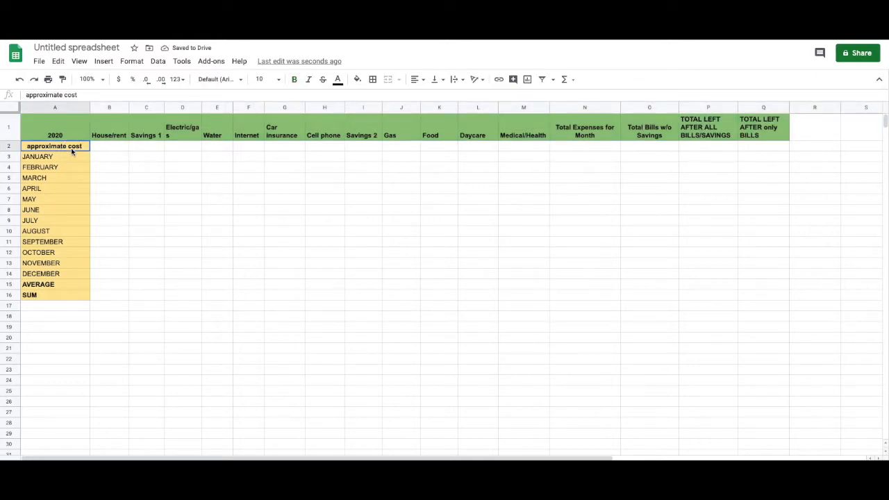
pyautogui.moveTo(74, 149); pyautogui.dragTo(750, 145)
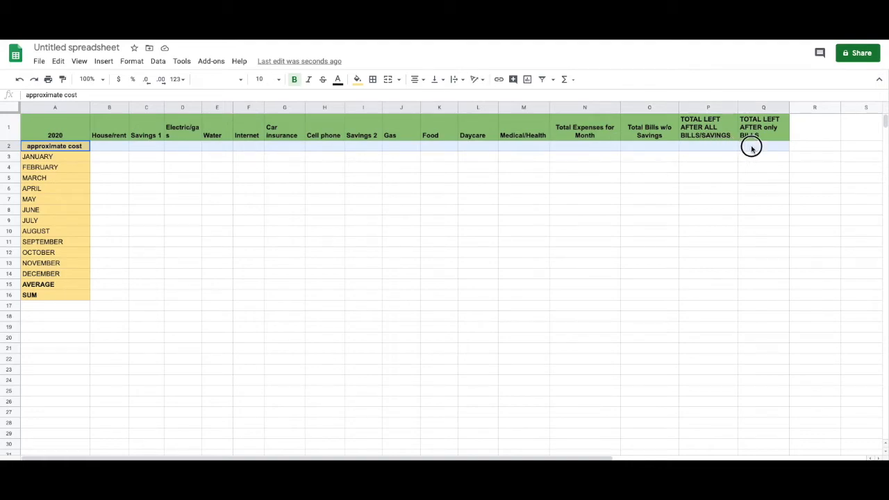
# Step: Enter approximate costs of $800 for House/rent and 75 for Savings 1 in row 2
pyautogui.click(117, 149)
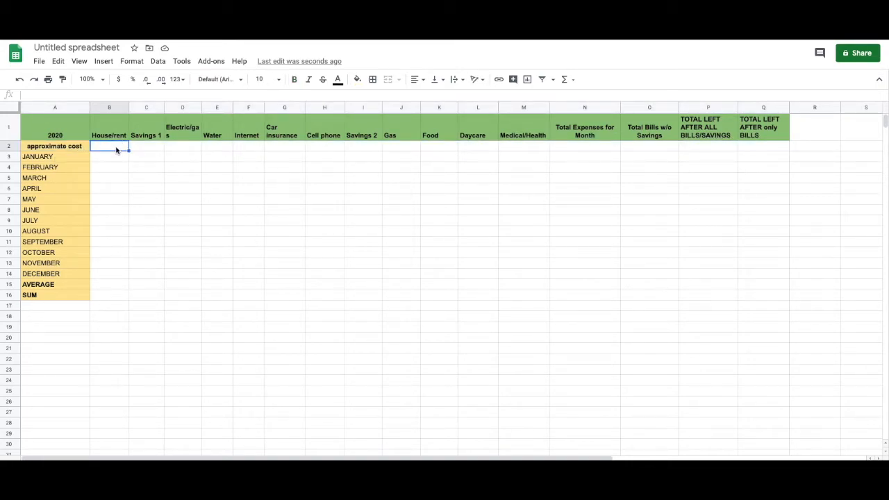
pyautogui.write('$800')
pyautogui.press('Tab')
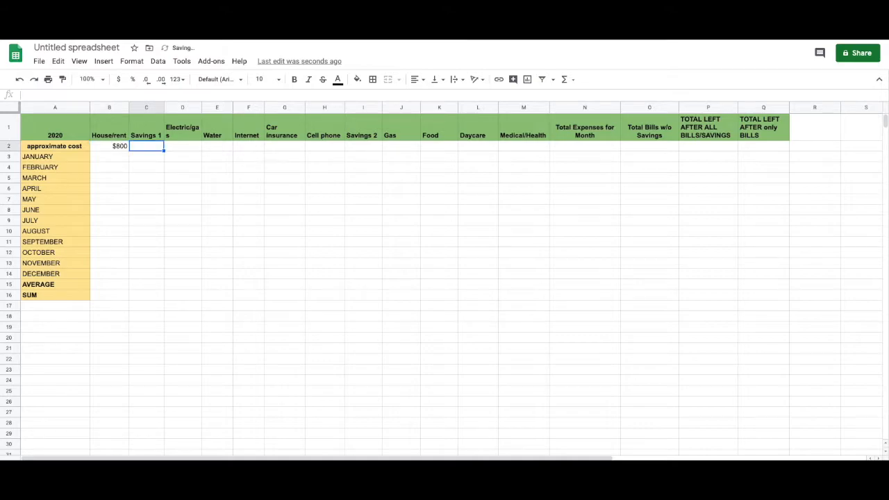
pyautogui.write('5075')
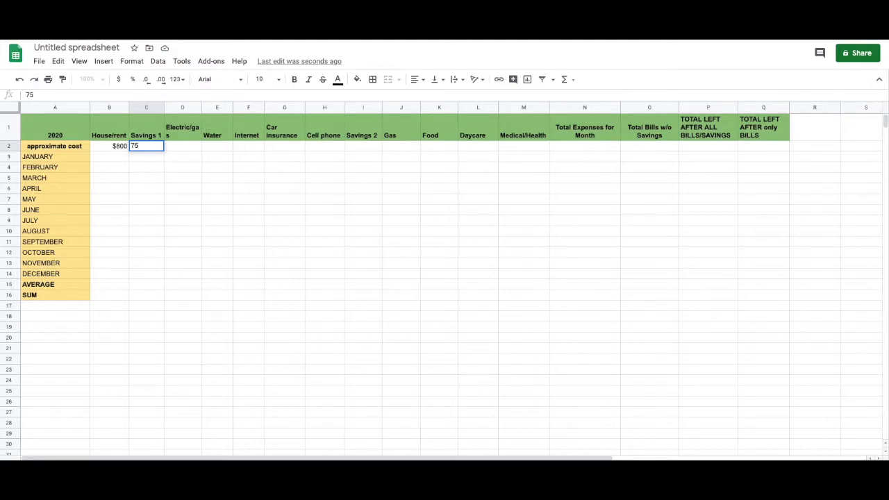
pyautogui.press('Tab')
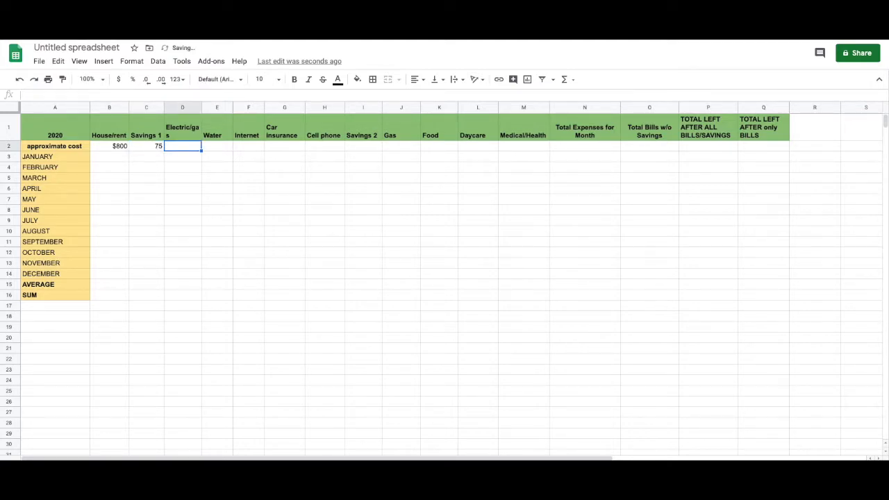
# Step: Widen column D to fit its header and enter approximate costs of 100 for Electric/gas, 70 for Water and 60 for Internet
pyautogui.moveTo(201, 108); pyautogui.dragTo(205, 108)
pyautogui.click(179, 147)
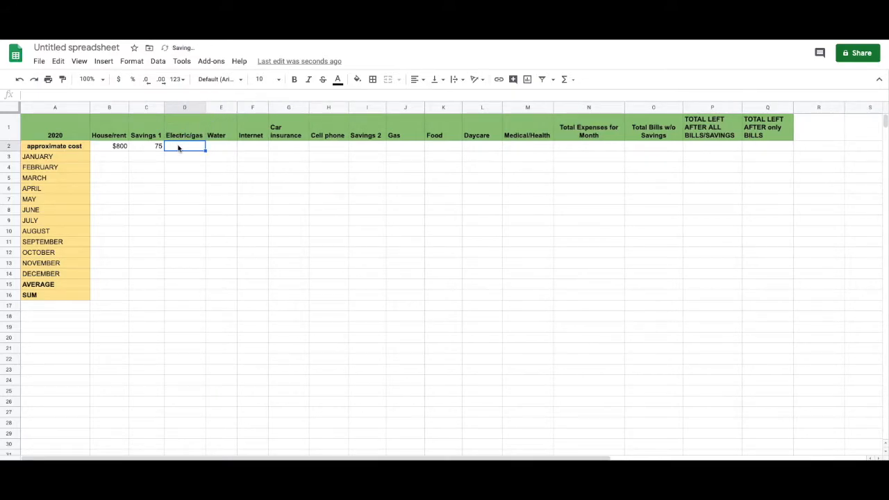
pyautogui.write('100')
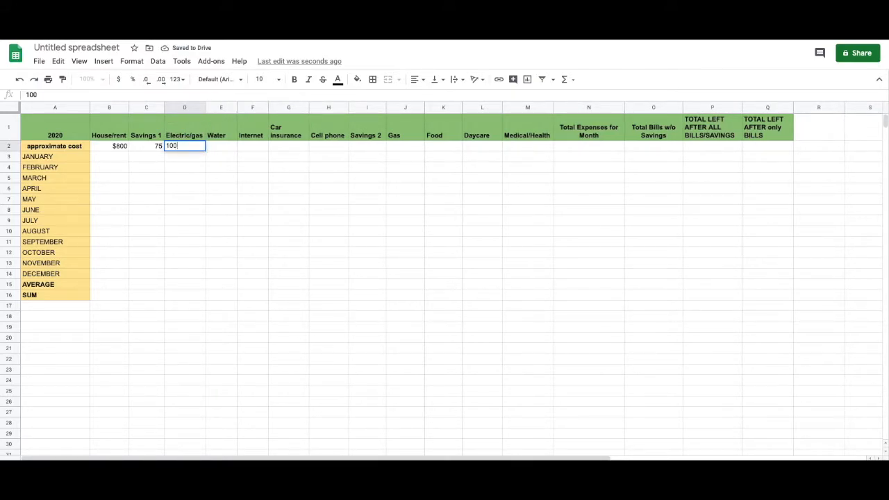
pyautogui.press('Tab')
pyautogui.write('70')
pyautogui.press('Tab')
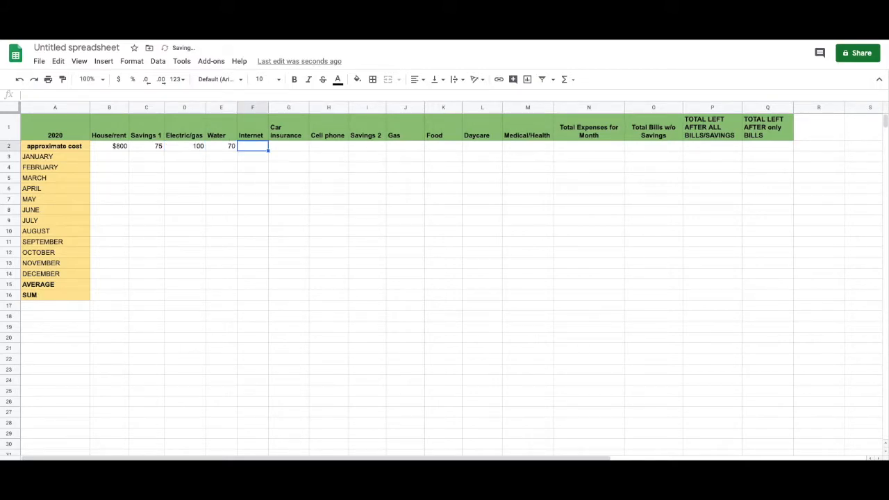
pyautogui.write('60')
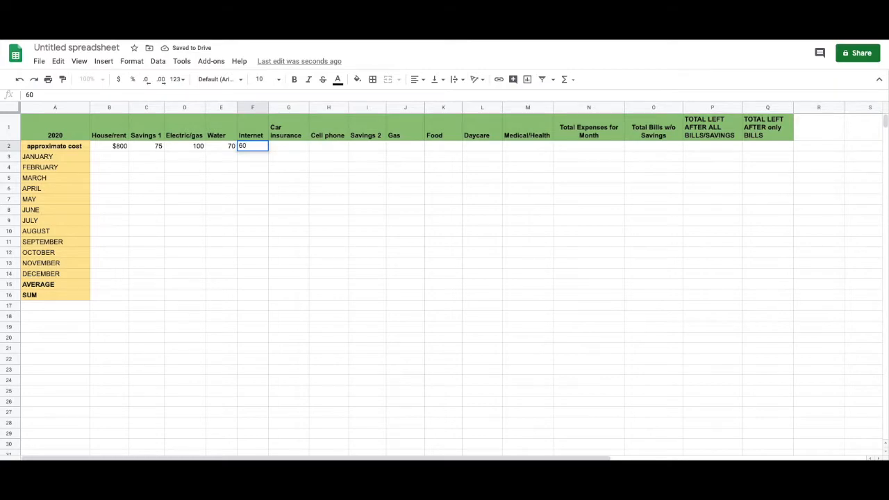
pyautogui.press('Tab')
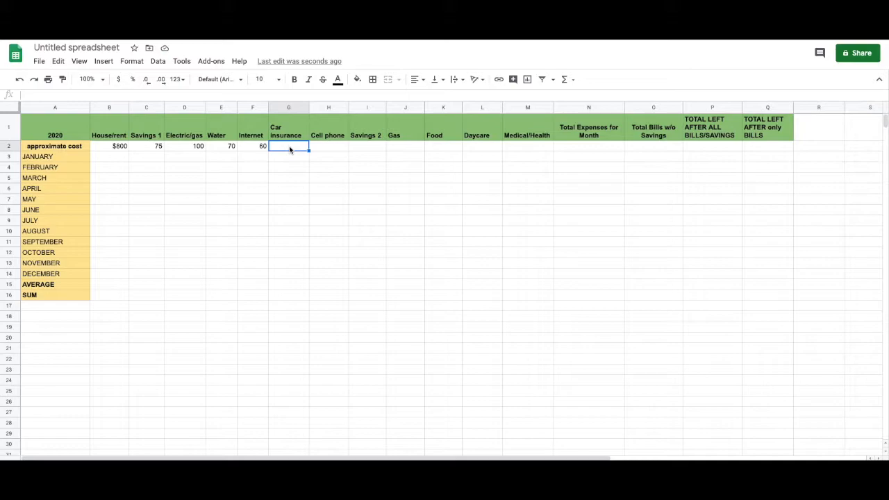
# Step: Enter approximate costs of 60 for Car insurance, 100 for Cell phone and 75 for Savings 2 in row 2
pyautogui.write('60')
pyautogui.click(331, 147)
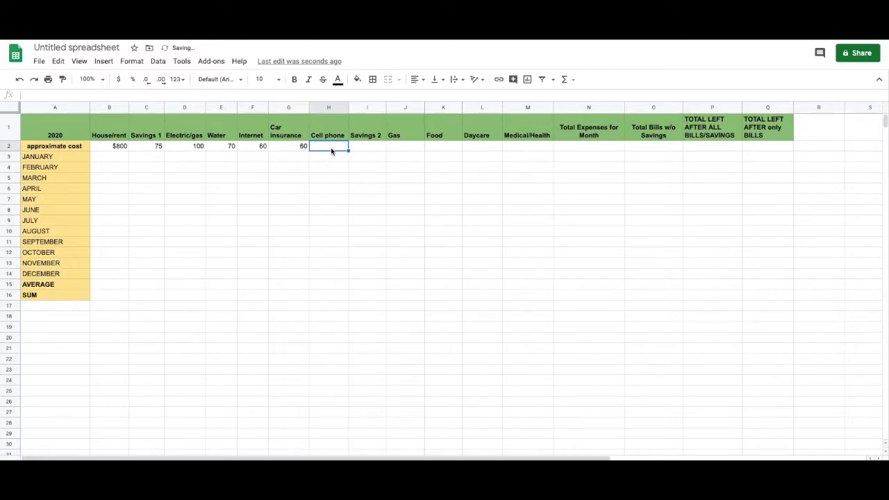
pyautogui.write('100')
pyautogui.press('Tab')
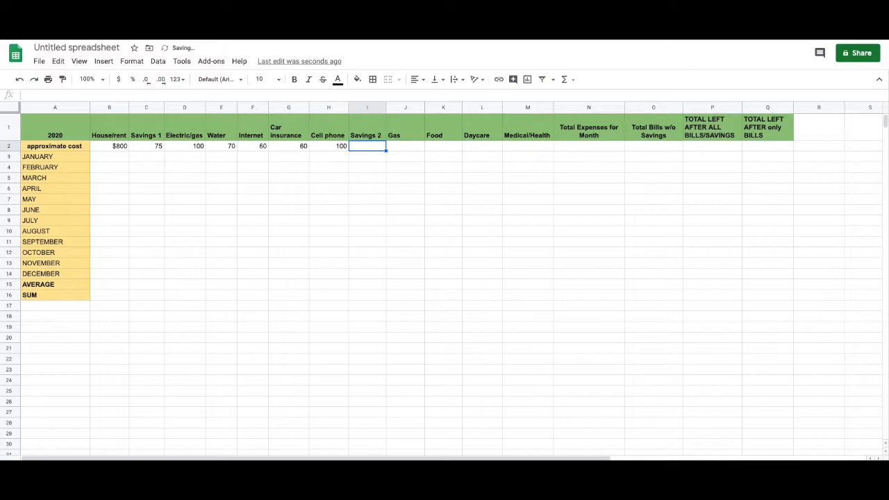
pyautogui.write('75')
pyautogui.press('Tab')
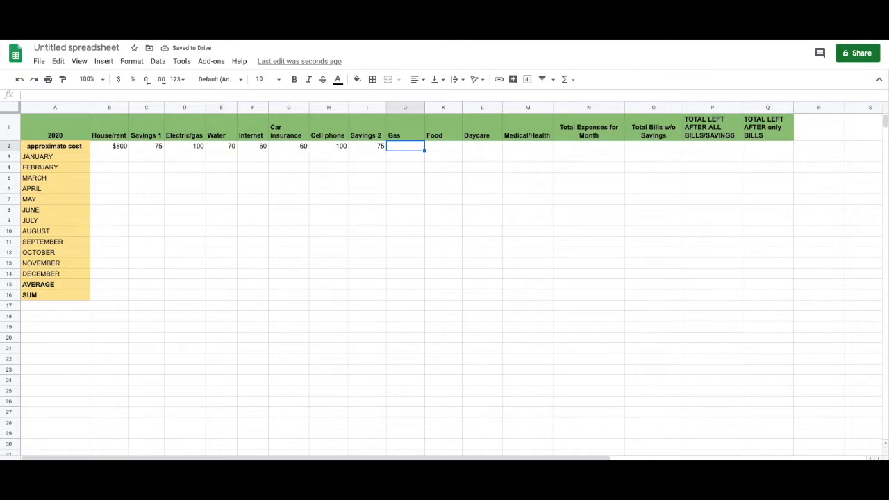
# Step: Enter approximate costs of 200 for Gas, 600 for Food and 700 for Daycare in row 2
pyautogui.write('200')
pyautogui.press('Tab')
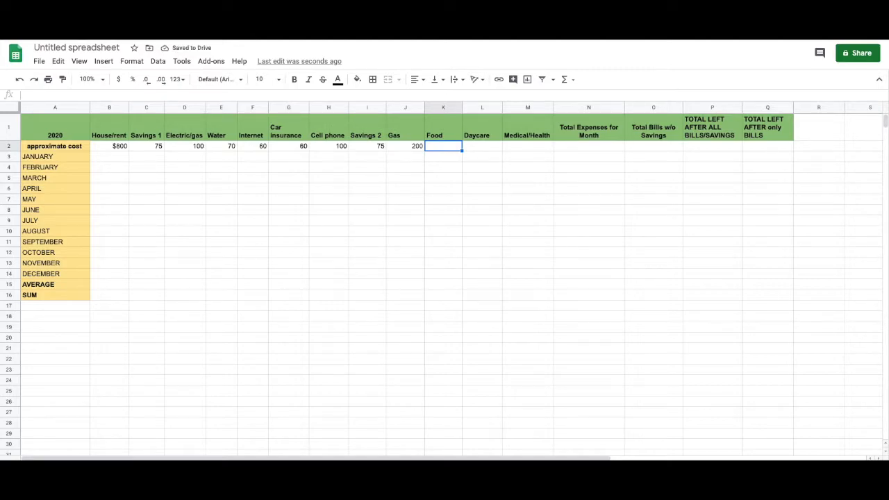
pyautogui.write('600')
pyautogui.press('Tab')
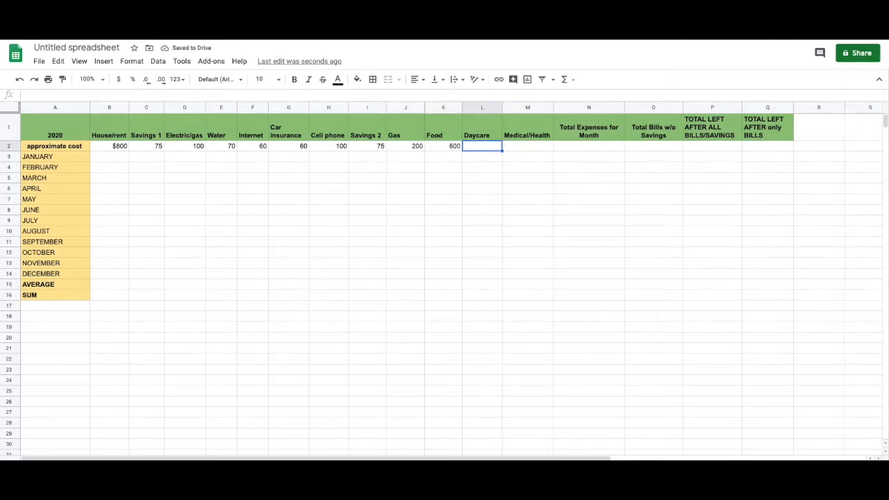
pyautogui.write('700')
pyautogui.press('Tab')
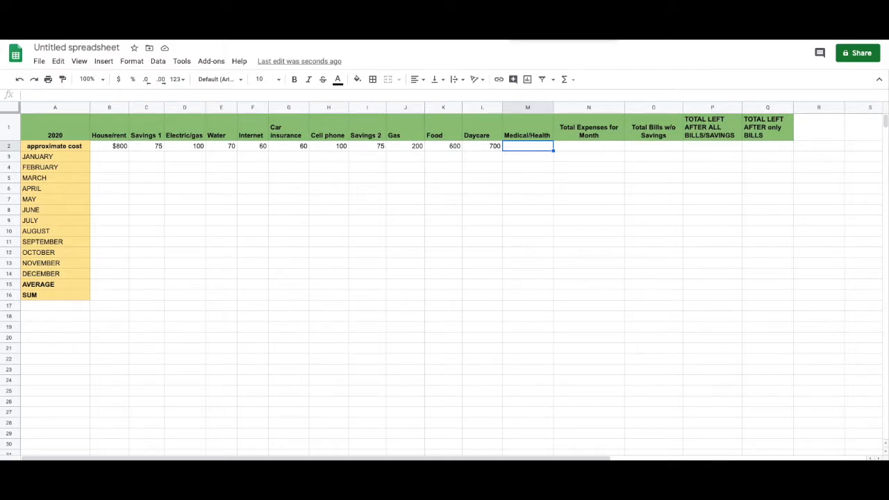
# Step: Enter an approximate cost of 200 for Medical/Health in row 2
pyautogui.write('300')
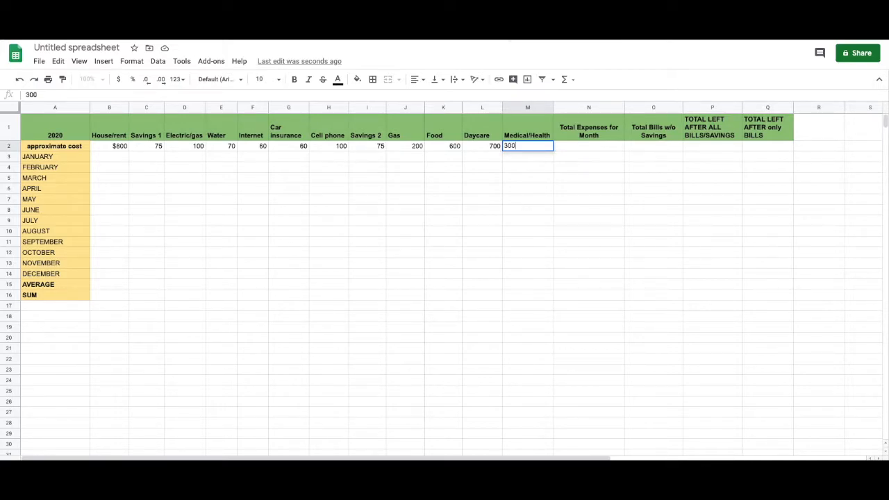
pyautogui.press('BackSpace')
pyautogui.press('BackSpace')
pyautogui.press('BackSpace')
pyautogui.write('200')
pyautogui.press('Tab')
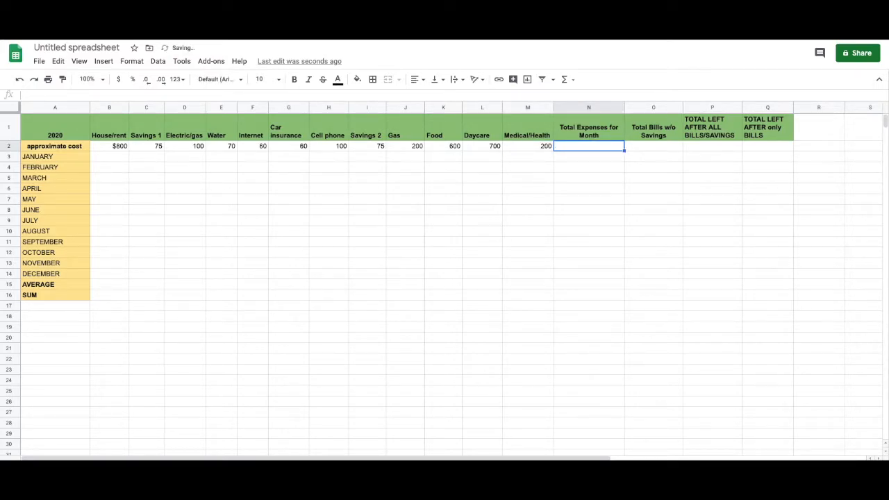
# Step: Set the approximate Medical/Health cost in row 2 to 60
pyautogui.click(544, 146)
pyautogui.write('60')
pyautogui.click(570, 146)
# Step: Insert a column after Medical/Health with the header "Health Care (Pre-Tax; Do Not Include)" in wrapped text
pyautogui.click(536, 108)
pyautogui.rightClick(536, 108)
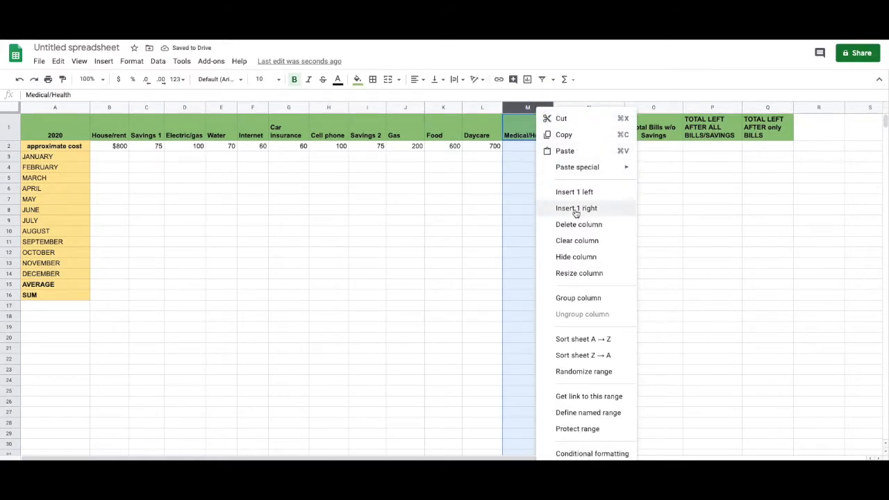
pyautogui.click(577, 209)
pyautogui.click(573, 135)
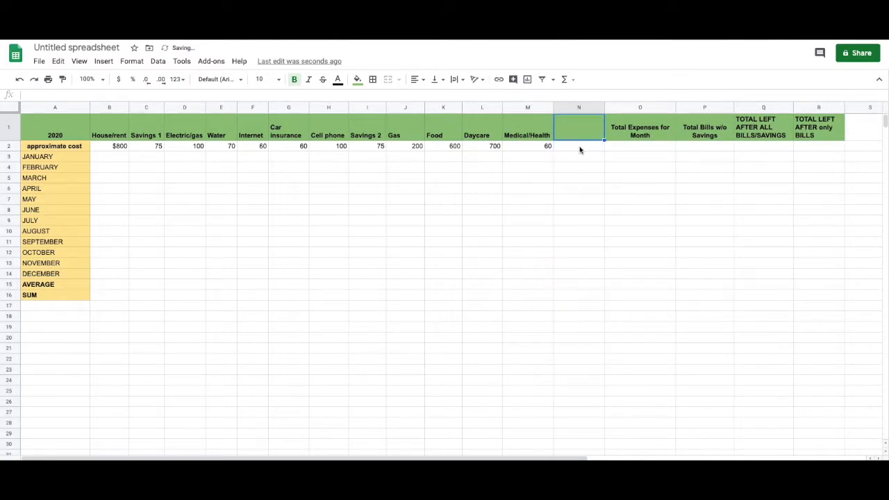
pyautogui.write('Health Care (Pre-Tax; Do Not Include)')
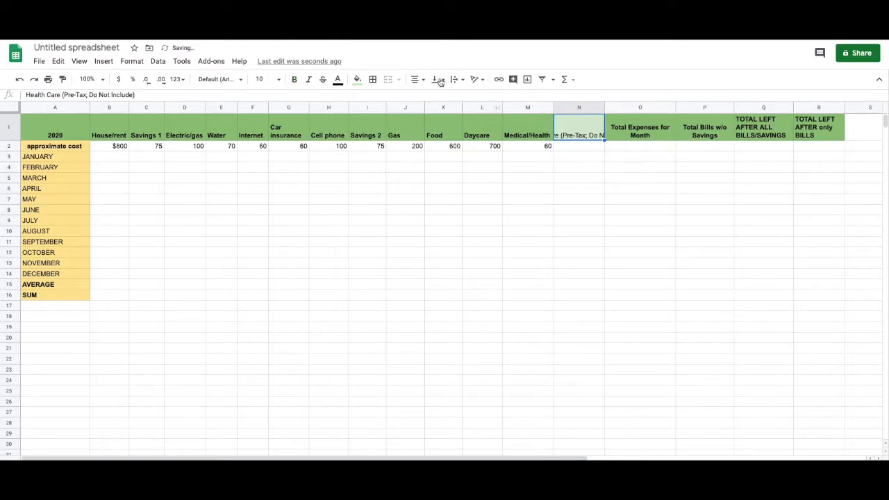
pyautogui.click(456, 79)
pyautogui.click(467, 97)
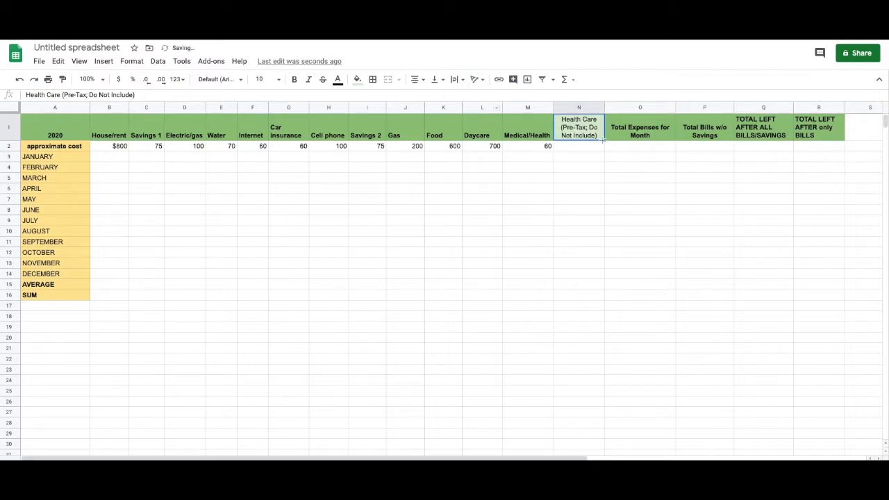
# Step: Add the word Premium after Health Care in the header of cell N1
pyautogui.click(574, 148)
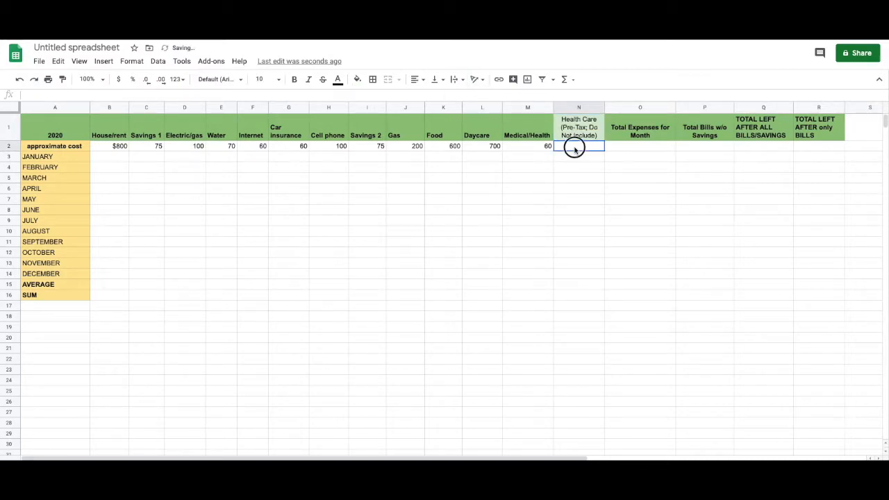
pyautogui.click(576, 136)
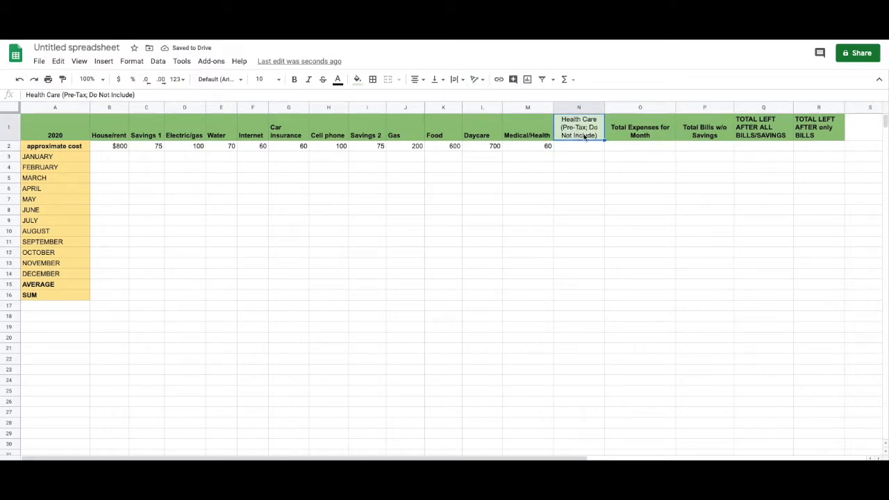
pyautogui.click(63, 94)
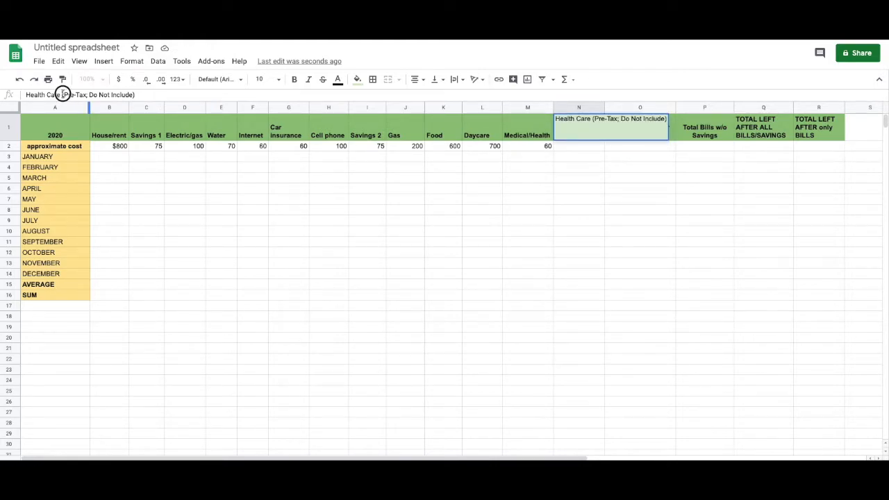
pyautogui.write('Premium')
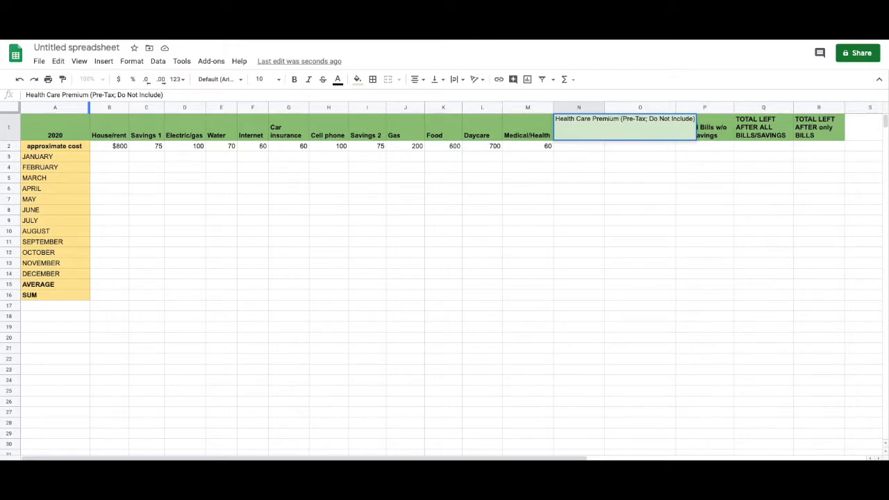
pyautogui.press('Return')
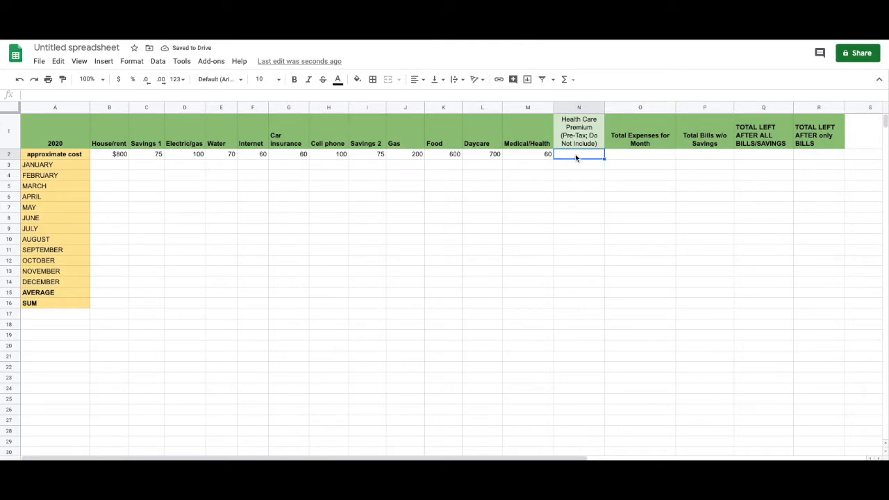
# Step: Enter an approximate cost of 400 for the Health Care Premium in row 2
pyautogui.write('20')
pyautogui.press('BackSpace')
pyautogui.write('400')
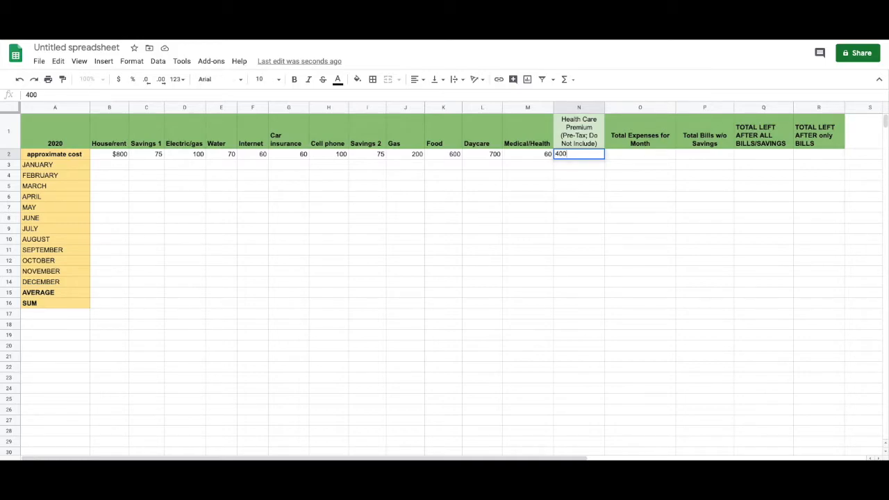
pyautogui.click(596, 157)
pyautogui.hscroll(1, 624, 159)
pyautogui.hscroll(-1, 625, 159)
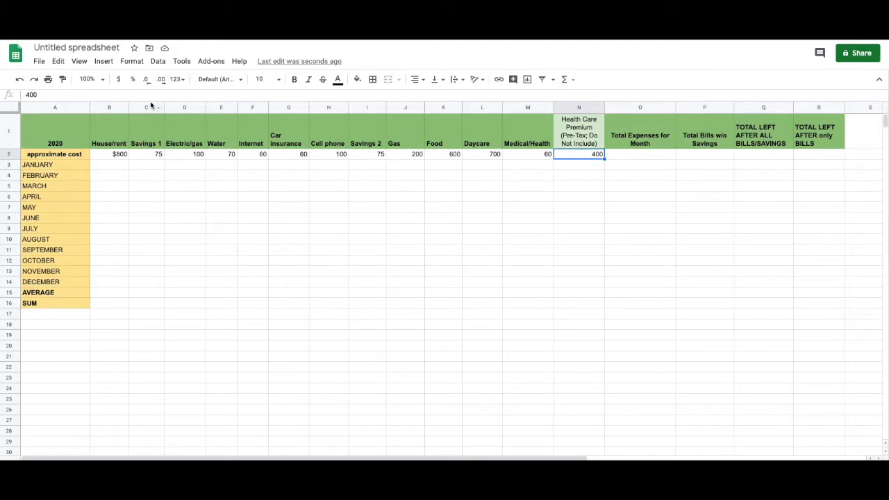
# Step: Rename the spreadsheet as Family Budget
pyautogui.click(89, 48)
pyautogui.write('Family Budget')
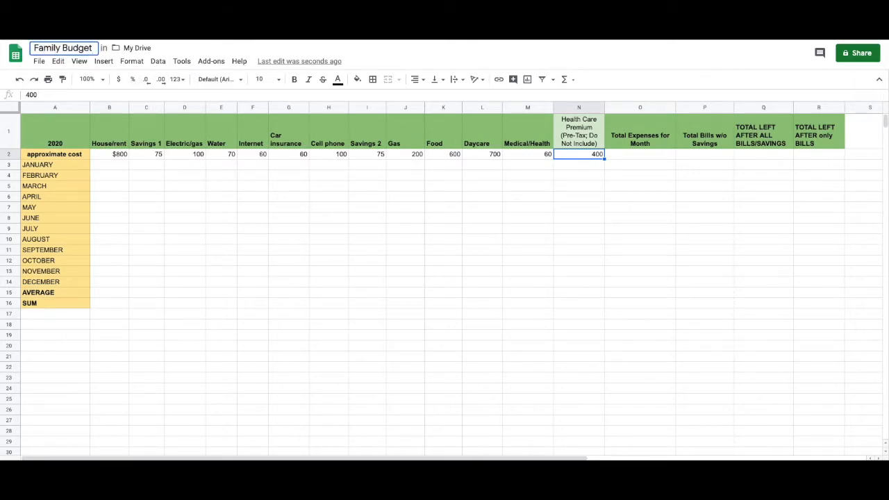
pyautogui.press('Return')
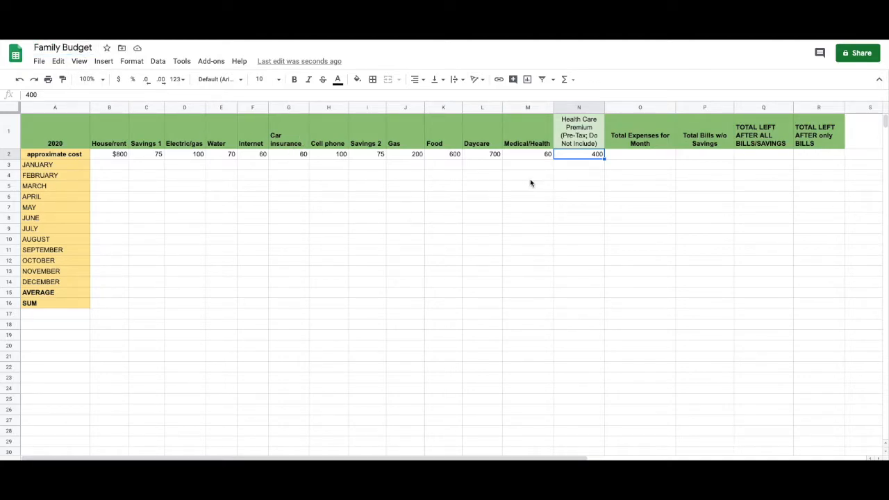
# Step: Slightly narrow the Total Expenses for Month column and total the row 2 costs in cell O2 with =SUM(B2:M2)
pyautogui.click(647, 157)
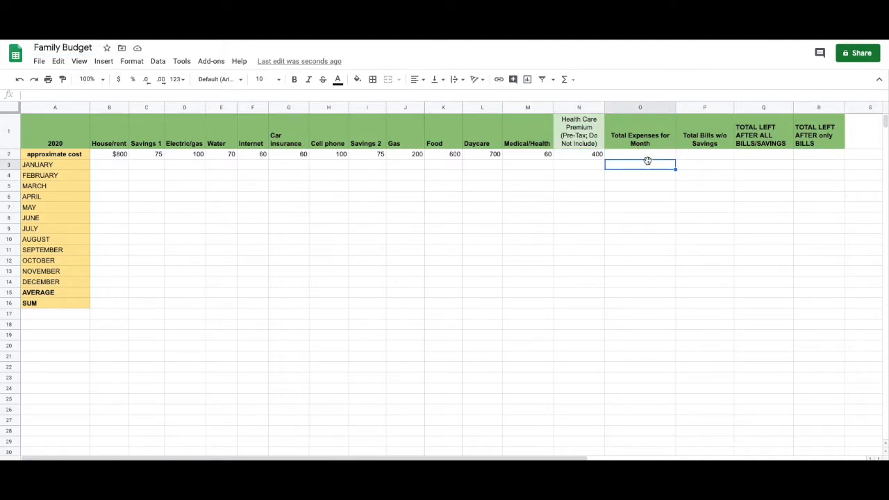
pyautogui.moveTo(675, 108); pyautogui.dragTo(665, 109)
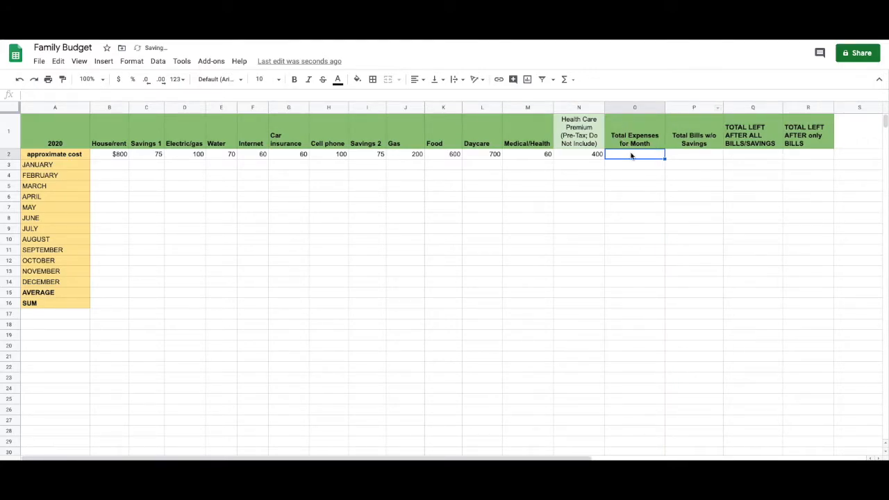
pyautogui.click(571, 81)
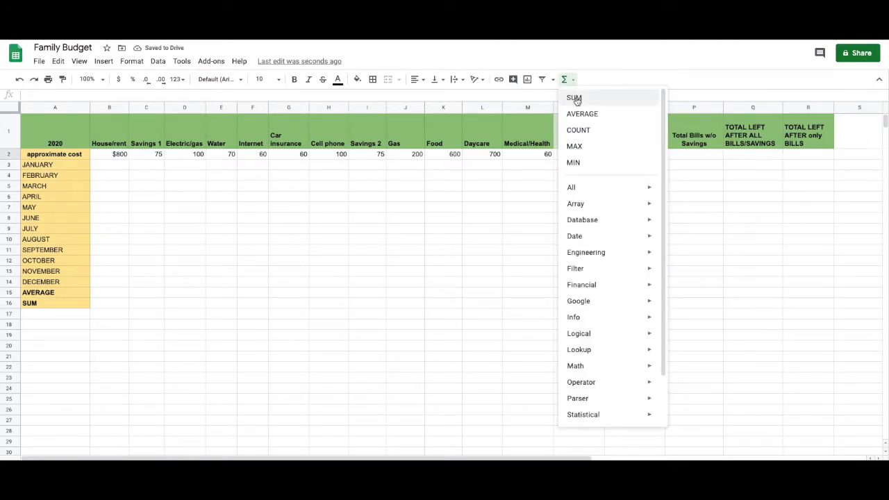
pyautogui.click(576, 99)
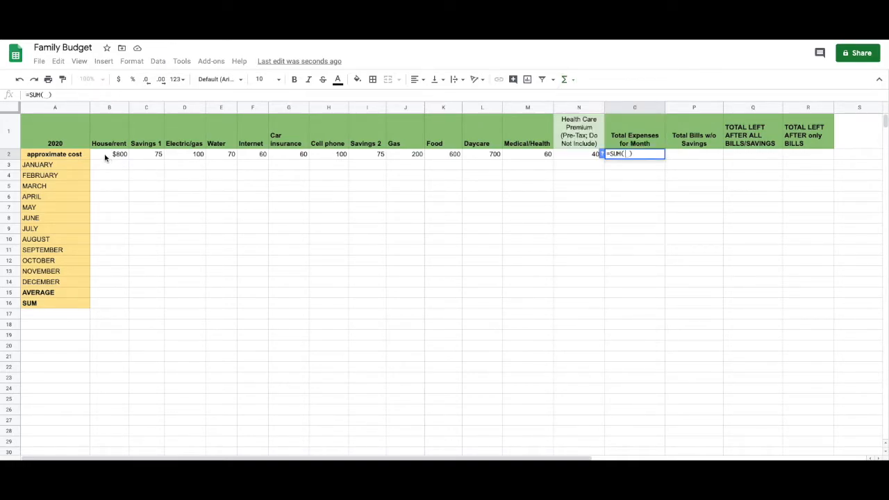
pyautogui.moveTo(105, 156); pyautogui.dragTo(516, 156)
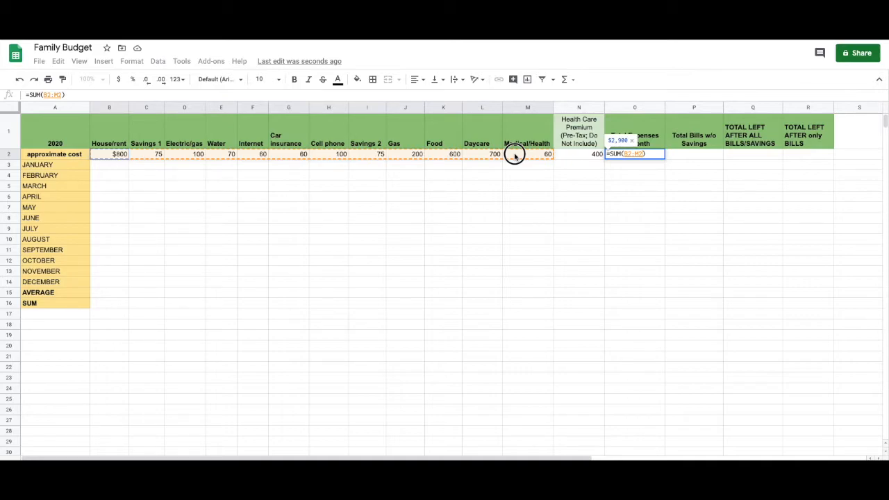
pyautogui.moveTo(515, 156); pyautogui.dragTo(516, 155)
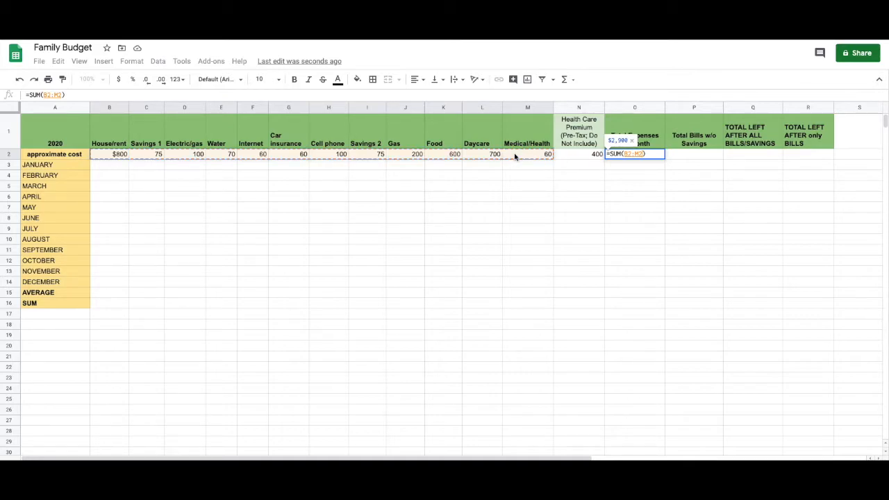
pyautogui.press('Return')
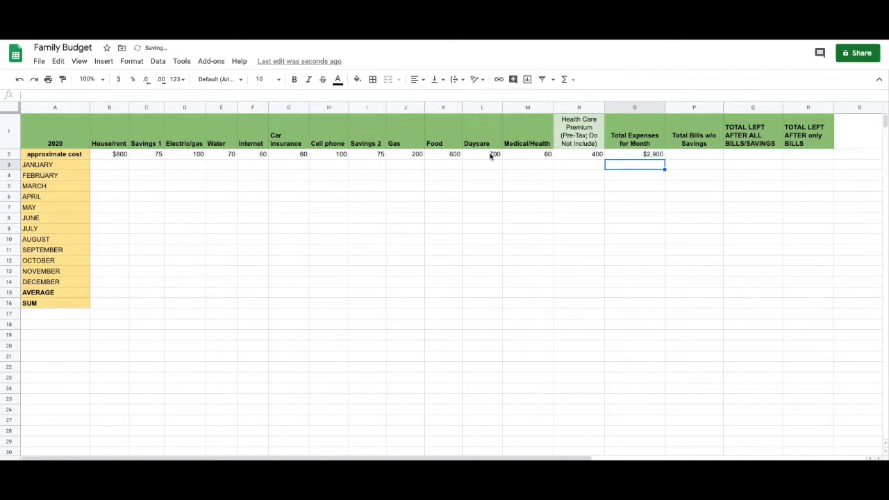
# Step: Fill cells O2:P16 under the Total Expenses and Total Bills headers with a light red background
pyautogui.click(653, 156)
pyautogui.moveTo(635, 157); pyautogui.dragTo(698, 308)
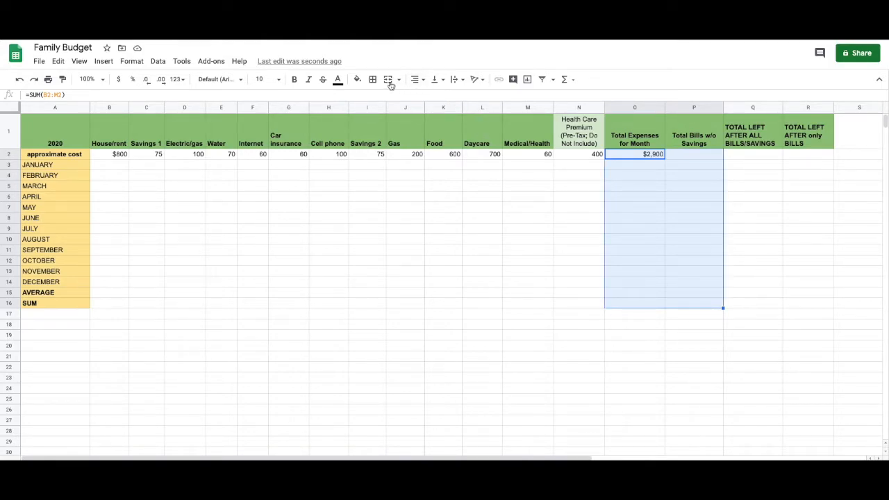
pyautogui.click(358, 78)
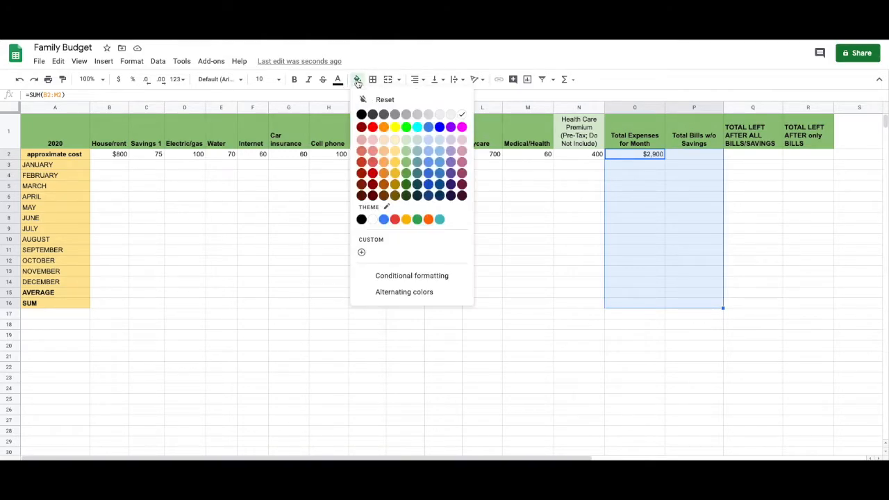
pyautogui.click(373, 163)
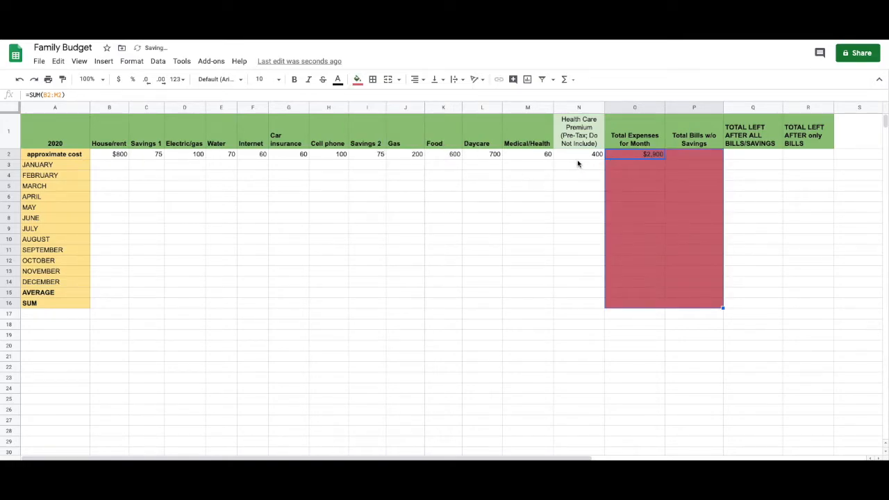
pyautogui.hotkey('ctrl', 'z')
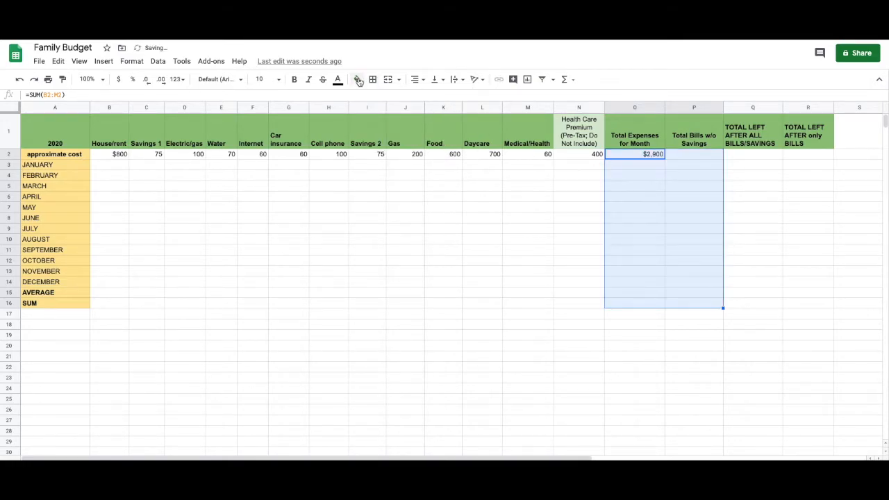
pyautogui.click(357, 79)
pyautogui.click(374, 141)
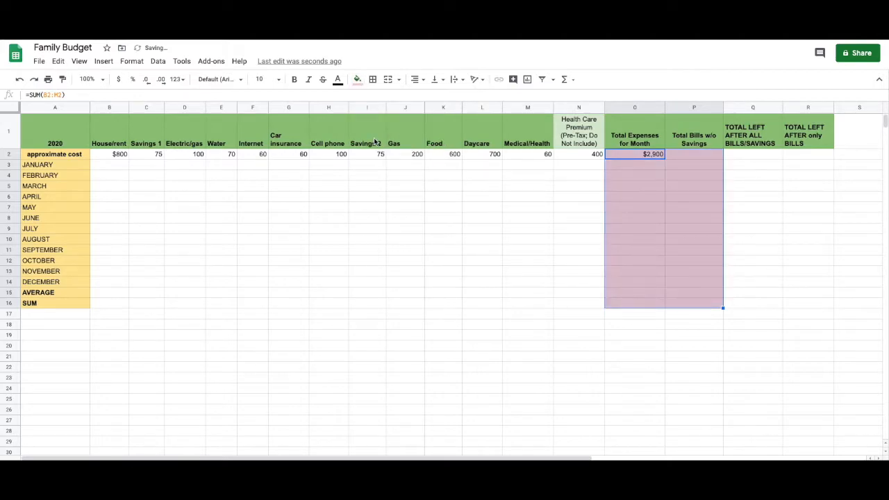
pyautogui.click(743, 167)
# Step: Total the row 2 bills without either savings column in cell P2 with =SUM(B2,D2,E2,F2,G2,H2,J2,K2,L2,M2)
pyautogui.click(686, 156)
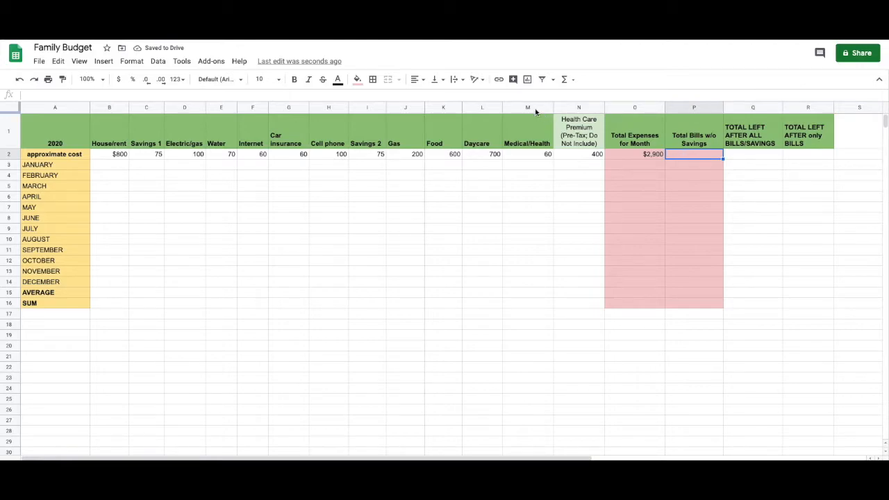
pyautogui.click(566, 81)
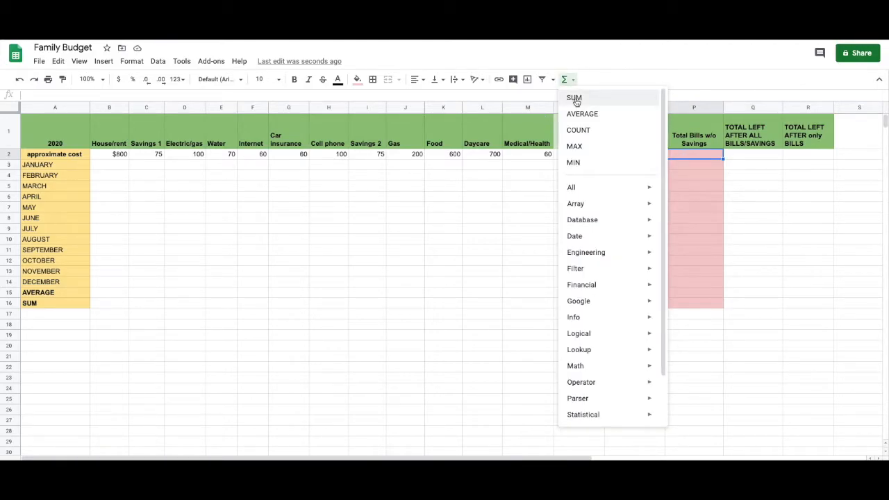
pyautogui.click(575, 98)
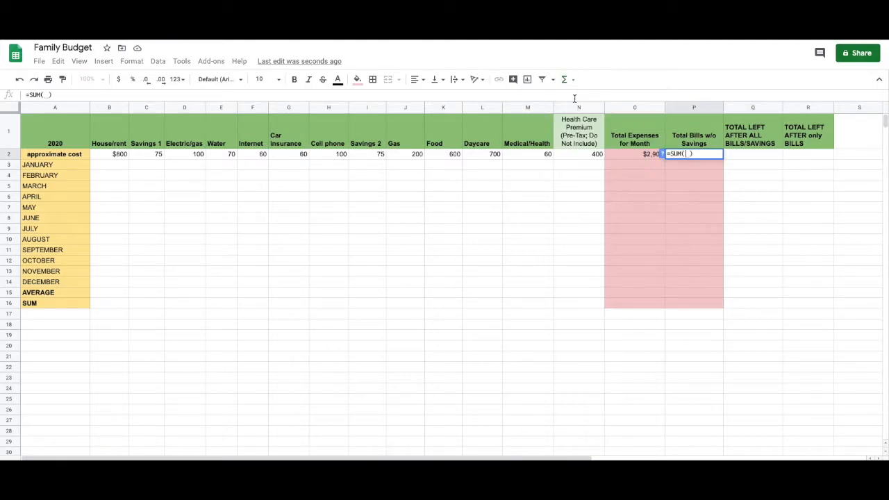
pyautogui.click(116, 155)
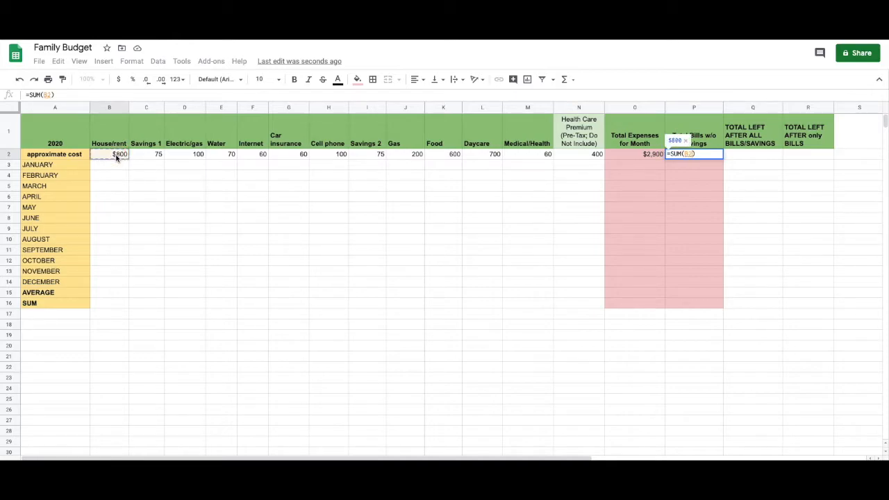
pyautogui.keyDown('ctrl'); pyautogui.click(182, 156); pyautogui.keyUp('ctrl')
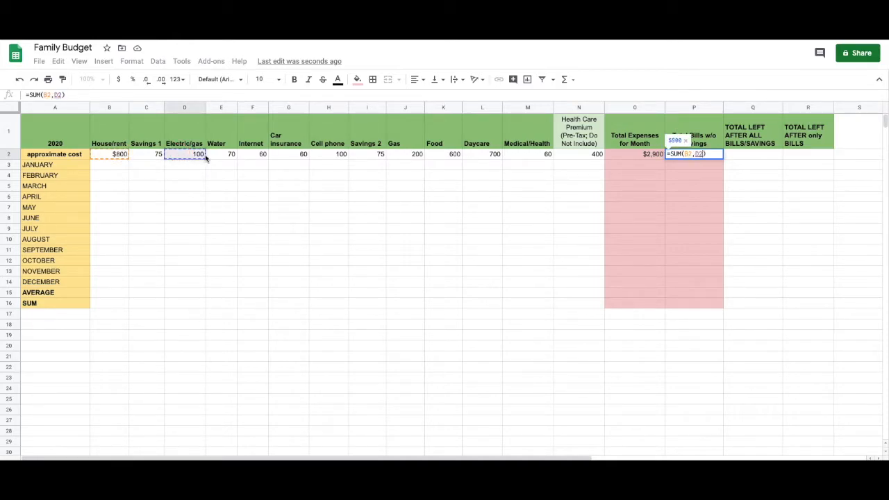
pyautogui.keyDown('ctrl'); pyautogui.click(218, 156); pyautogui.keyUp('ctrl')
pyautogui.keyDown('ctrl'); pyautogui.click(248, 157); pyautogui.keyUp('ctrl')
pyautogui.keyDown('ctrl'); pyautogui.click(276, 155); pyautogui.keyUp('ctrl')
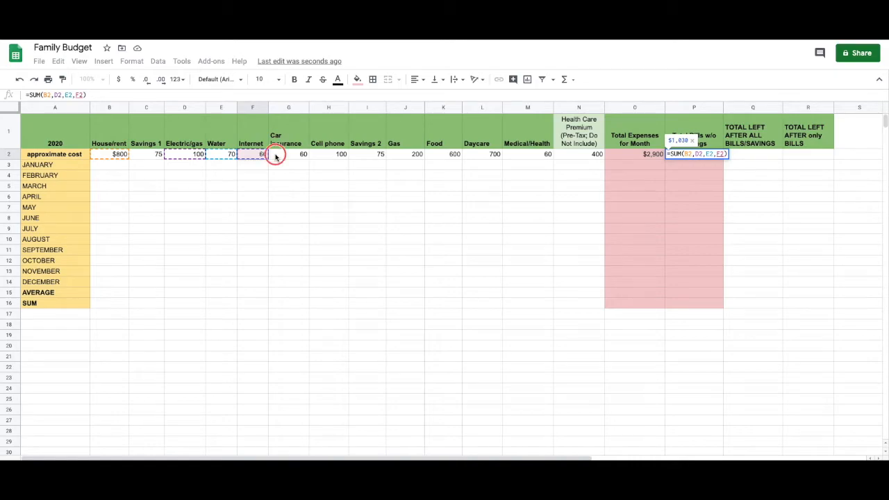
pyautogui.keyDown('ctrl'); pyautogui.click(336, 156); pyautogui.keyUp('ctrl')
pyautogui.keyDown('ctrl'); pyautogui.click(410, 156); pyautogui.keyUp('ctrl')
pyautogui.keyDown('ctrl'); pyautogui.click(452, 157); pyautogui.keyUp('ctrl')
pyautogui.keyDown('ctrl'); pyautogui.click(483, 157); pyautogui.keyUp('ctrl')
pyautogui.keyDown('ctrl'); pyautogui.click(526, 157); pyautogui.keyUp('ctrl')
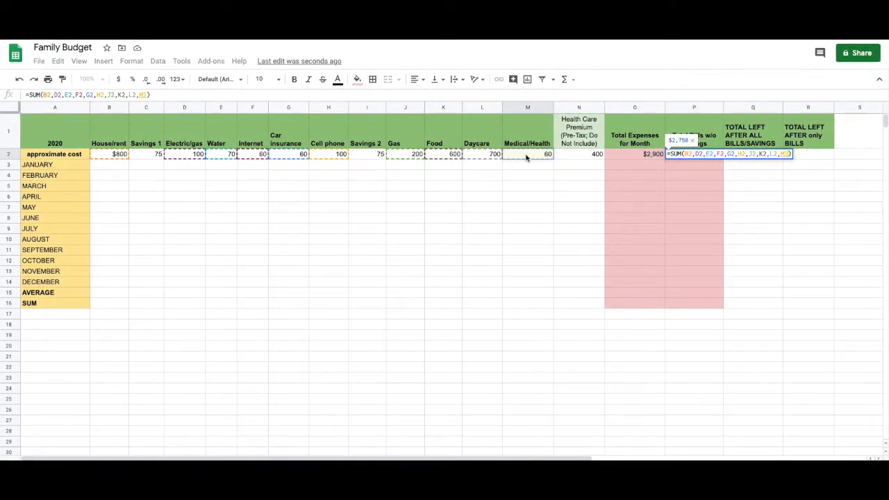
pyautogui.press('Return')
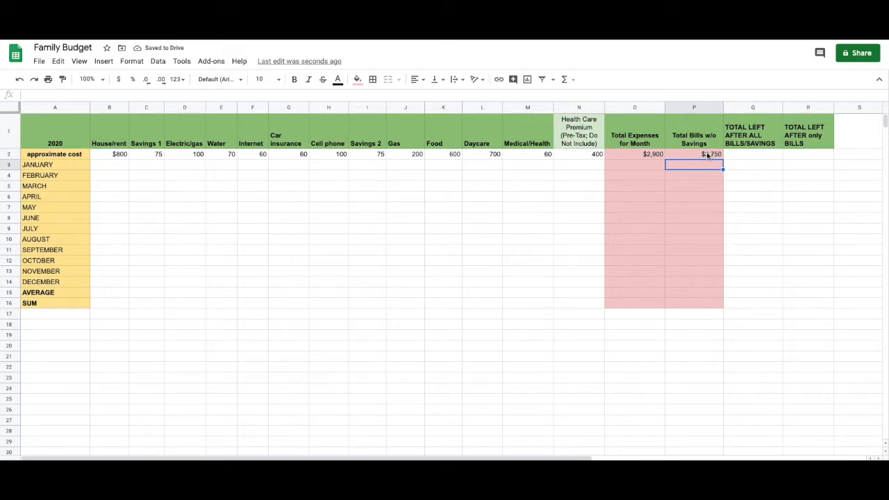
# Step: Set the approximate costs in row 2 to 200 for Savings 1 and 100 for Savings 2
pyautogui.click(154, 155)
pyautogui.write('200')
pyautogui.press('Return')
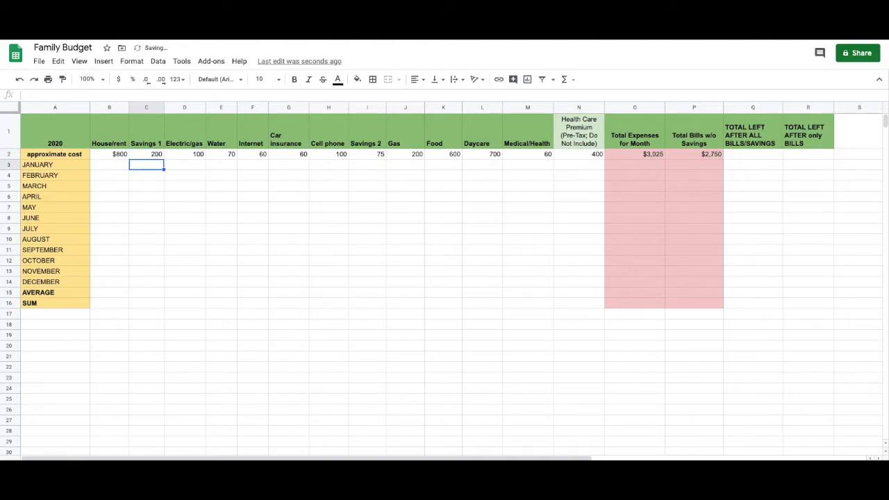
pyautogui.click(362, 156)
pyautogui.write('100')
pyautogui.press('Return')
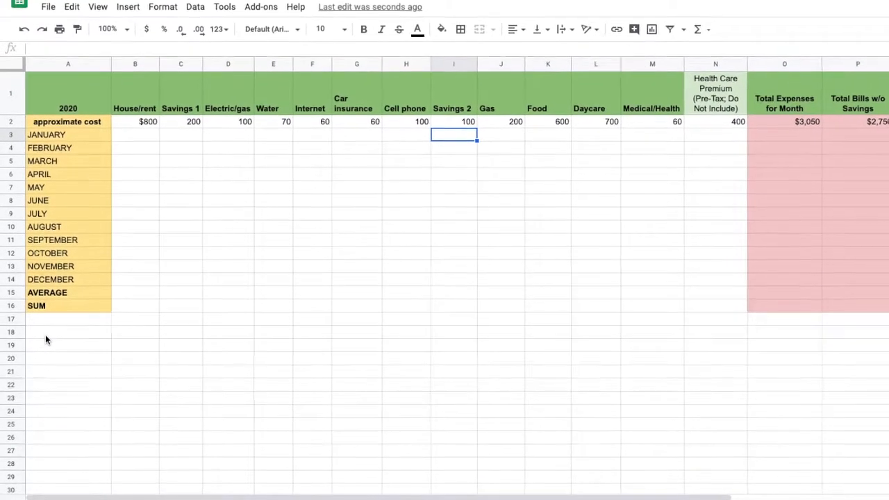
# Step: Add a TOTAL NET INCOME 2020 table in cells A20:C24 with monthly incomes of 2100 and 1700 and a GROSS/YR column
pyautogui.click(45, 335)
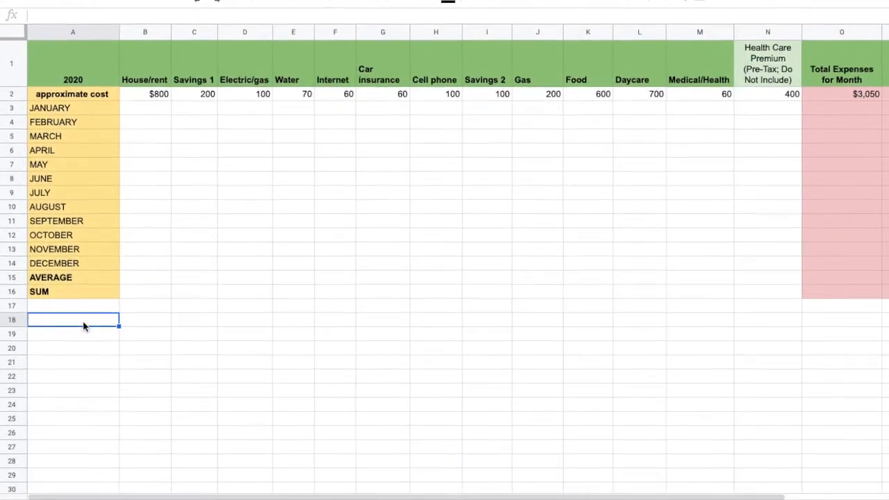
pyautogui.click(56, 352)
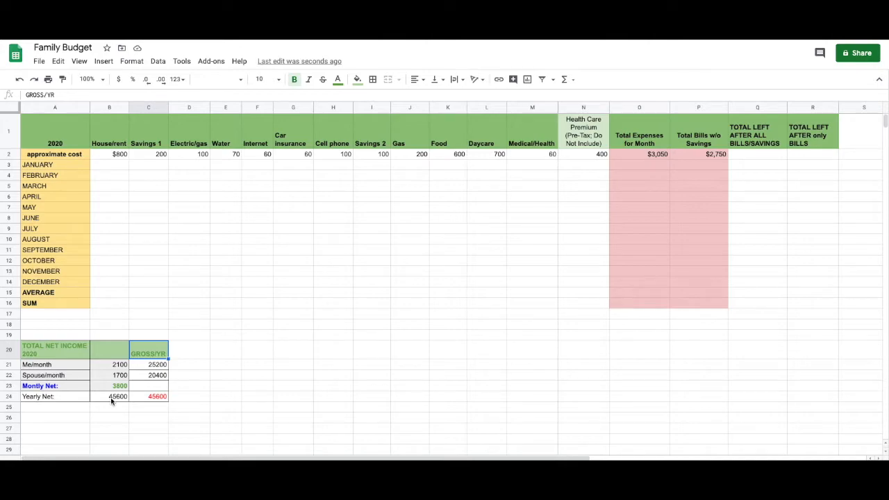
pyautogui.click(111, 400)
pyautogui.moveTo(110, 360); pyautogui.dragTo(115, 397)
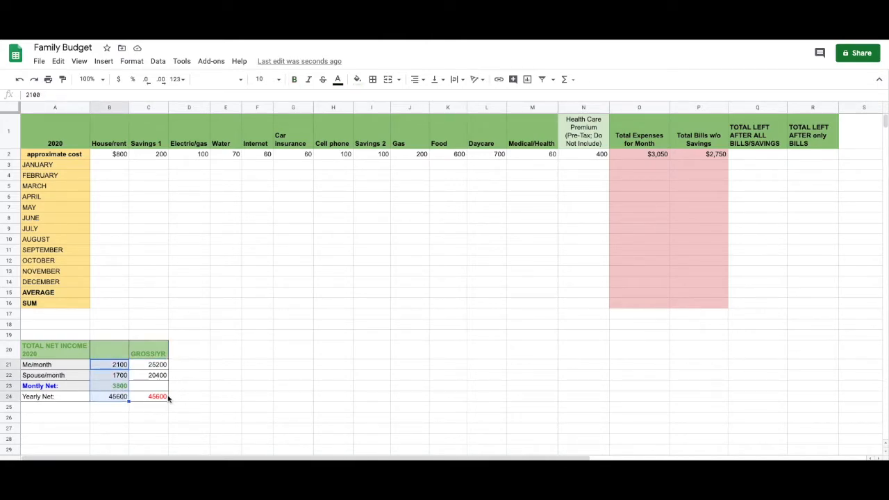
# Step: Set the GROSS/YR amounts to 32000 for Me and 25000 for Spouse, and check the yearly totals in row 24
pyautogui.click(157, 366)
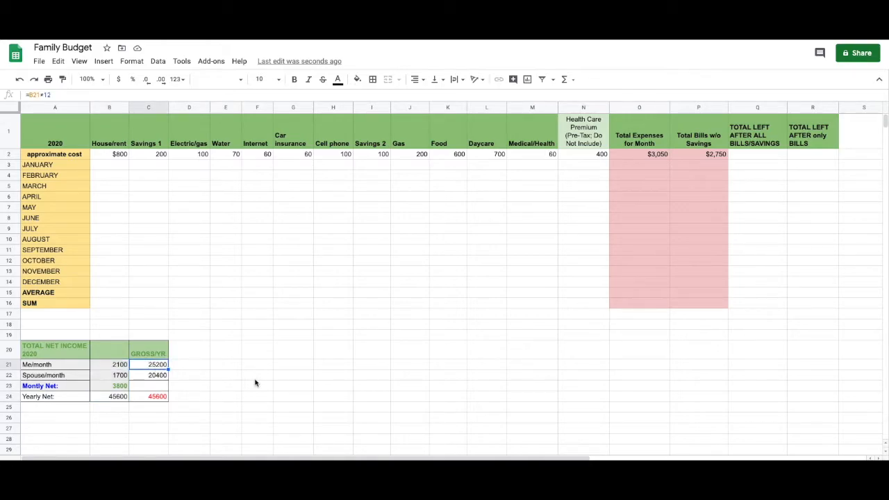
pyautogui.write('320')
pyautogui.press('Return')
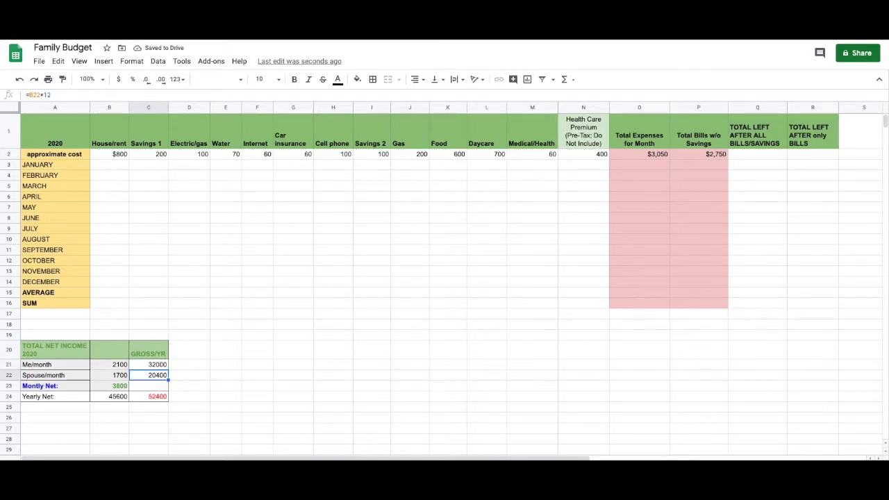
pyautogui.write('25000')
pyautogui.press('Return')
pyautogui.click(149, 397)
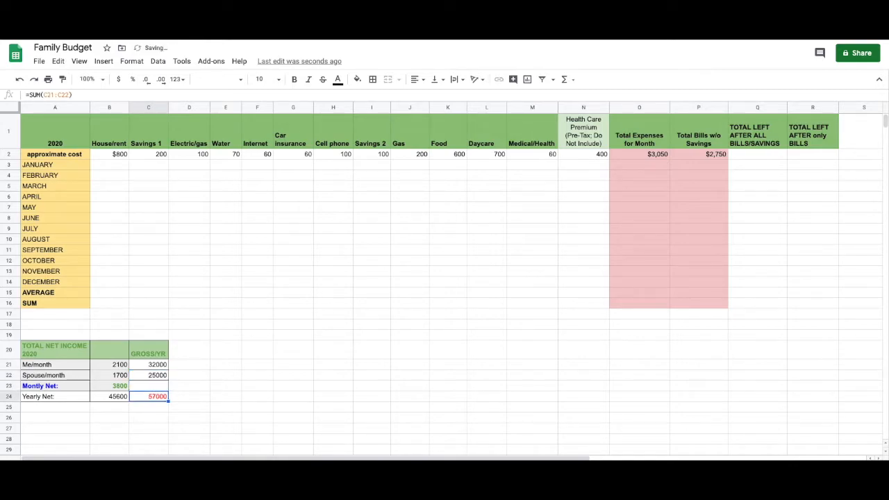
pyautogui.click(113, 396)
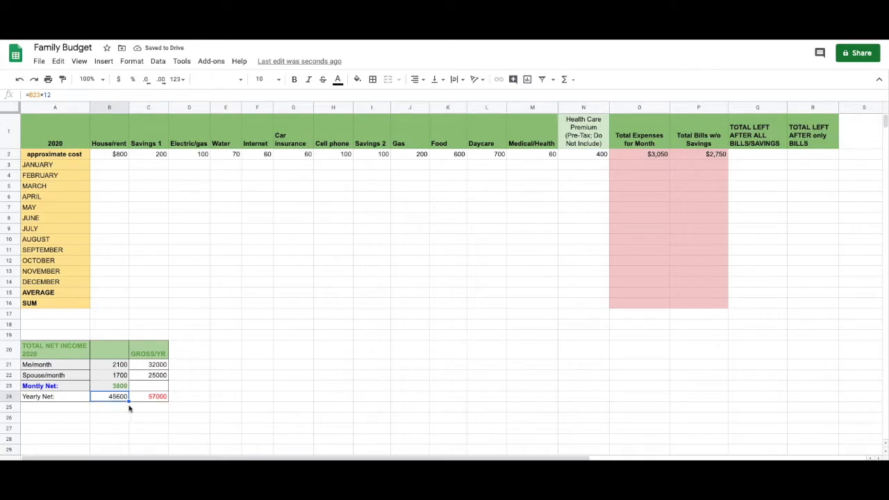
pyautogui.moveTo(109, 366); pyautogui.dragTo(109, 397)
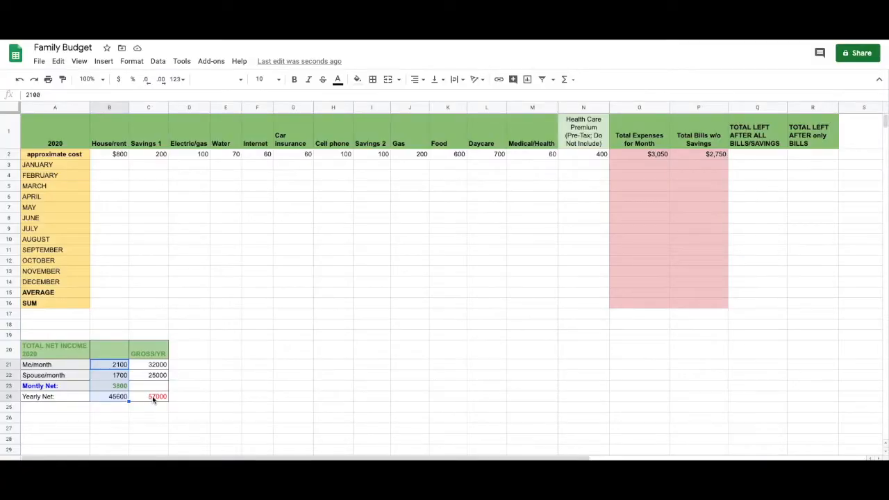
pyautogui.click(118, 398)
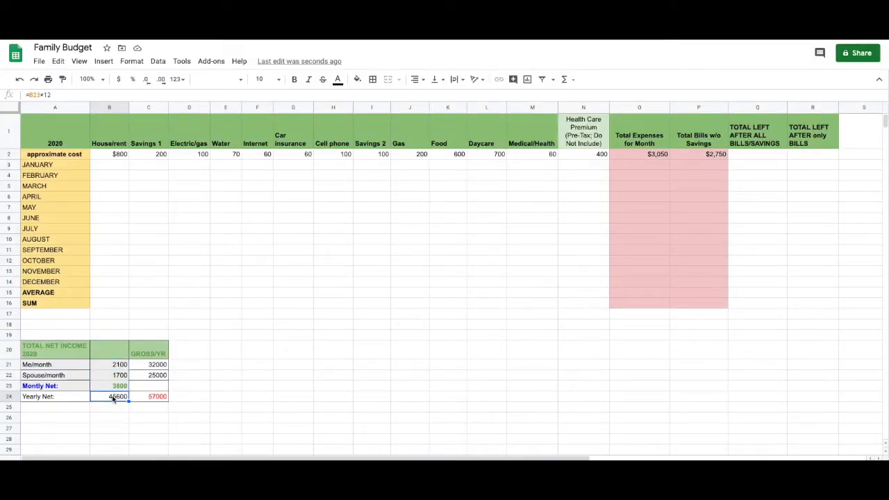
# Step: Calculate the total left after all bills and savings in cell Q2 with =SUM(B23-O2)
pyautogui.click(757, 154)
pyautogui.write('=')
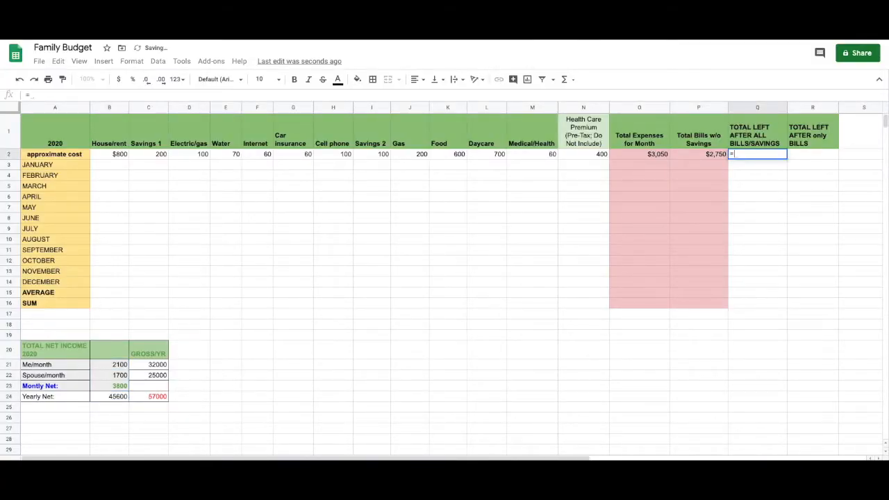
pyautogui.write('SUM(')
pyautogui.write('B23')
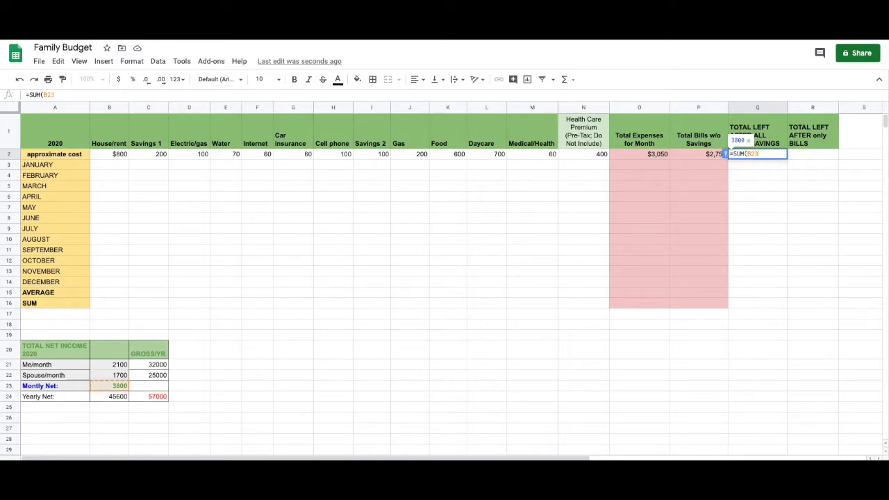
pyautogui.write('-O2)')
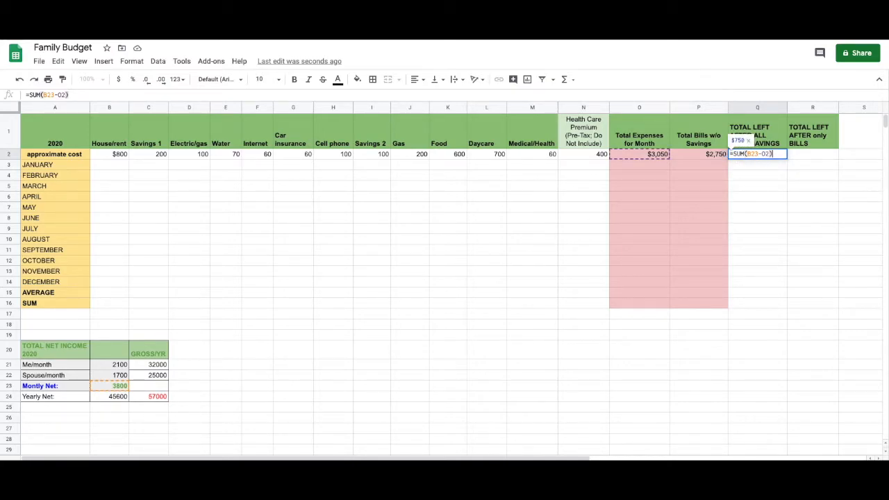
pyautogui.press('Return')
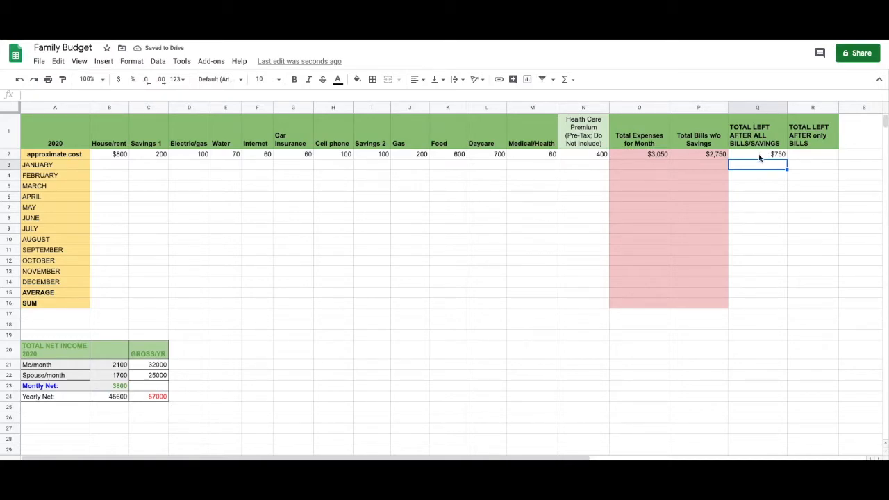
# Step: Calculate the total left after only bills in cell R2 with =SUM(B23-P2)
pyautogui.click(799, 158)
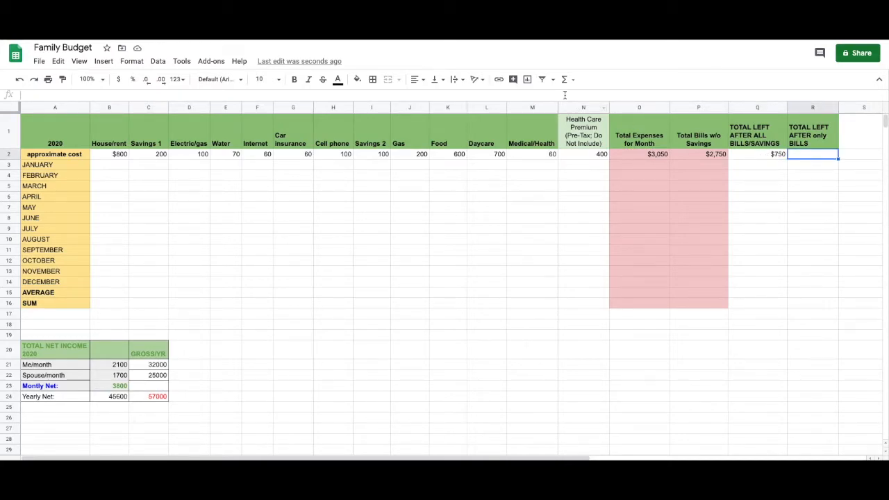
pyautogui.press('Return')
pyautogui.write('=SUM(')
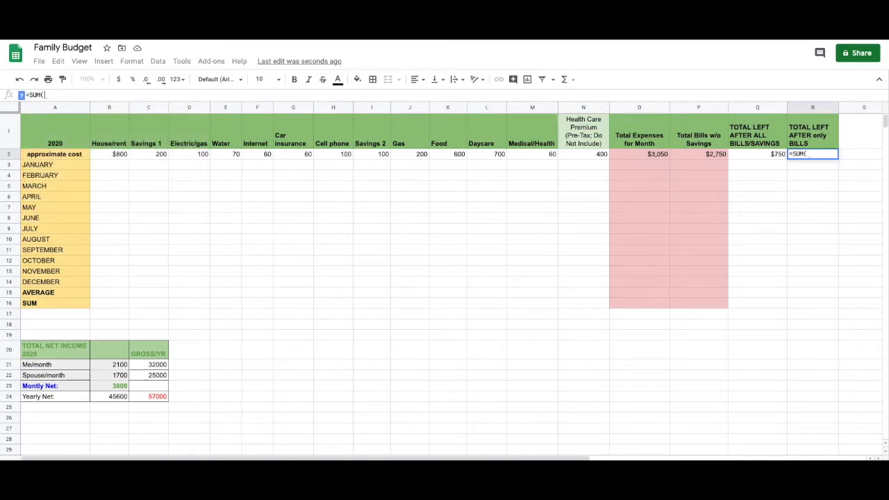
pyautogui.write('B23-P2')
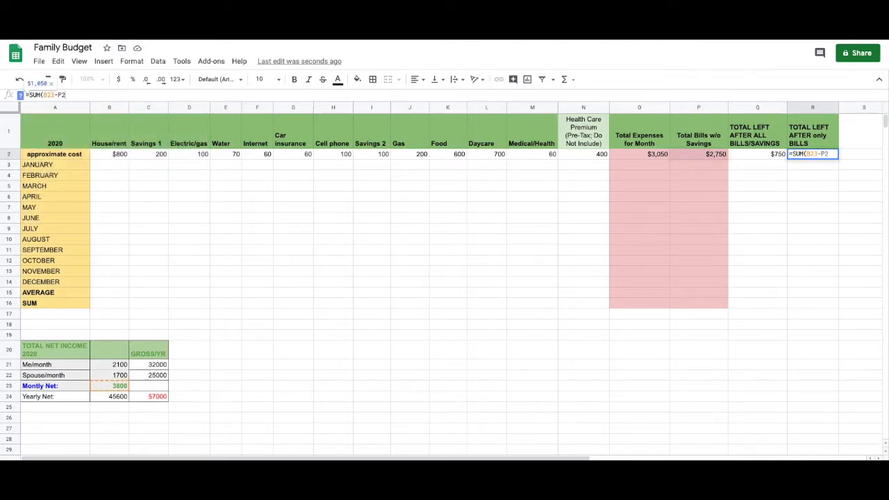
pyautogui.write(')')
pyautogui.press('Return')
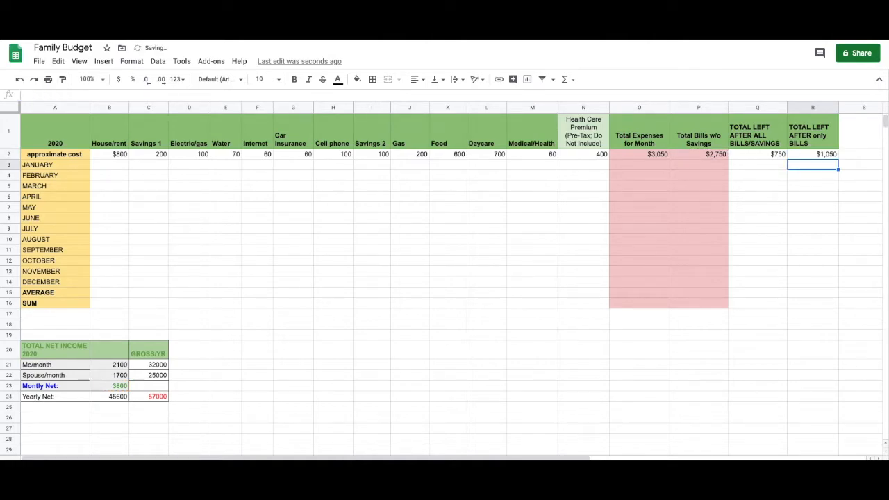
# Step: Fill the TOTAL LEFT columns in cells Q2:R16 with light green
pyautogui.press('Up')
pyautogui.press('Left')
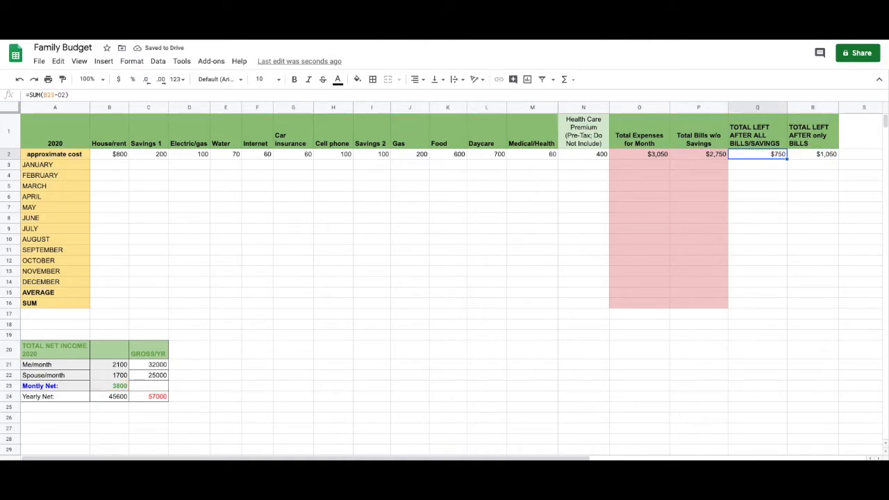
pyautogui.moveTo(755, 156); pyautogui.dragTo(807, 303)
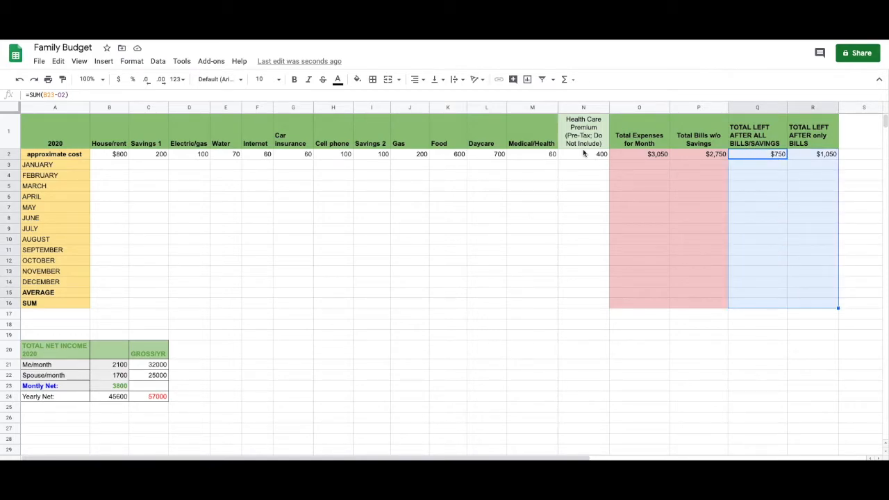
pyautogui.click(357, 79)
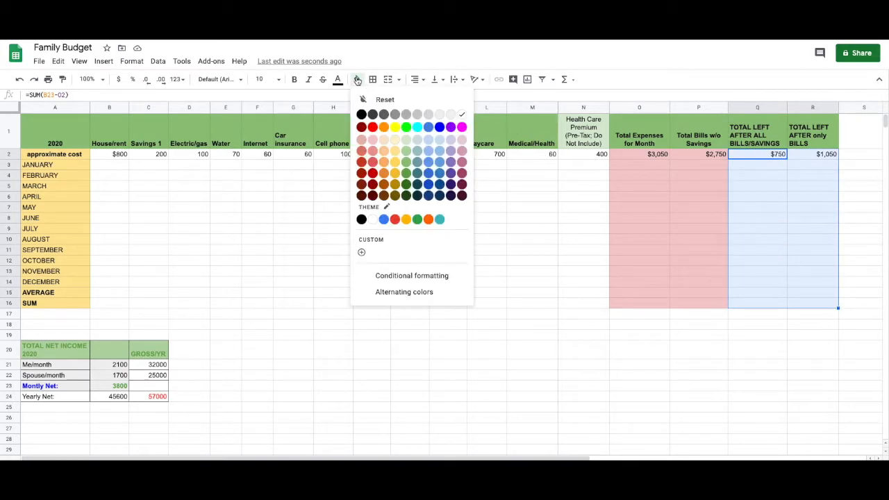
pyautogui.click(406, 142)
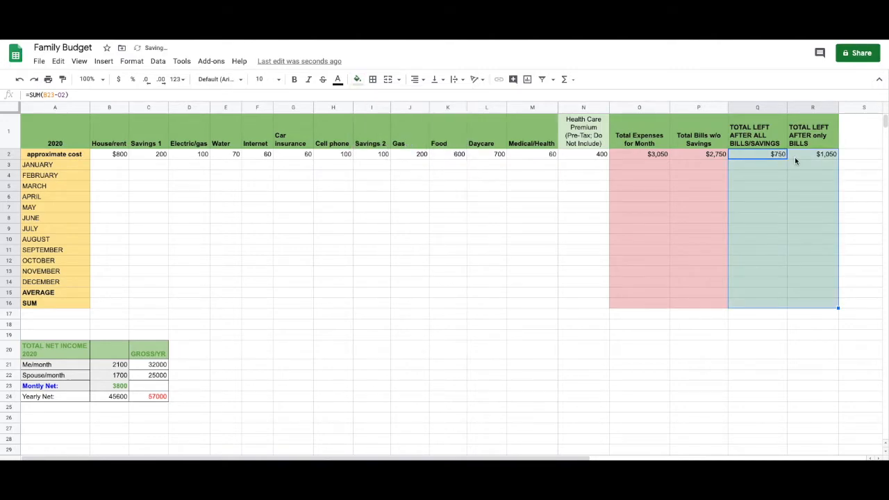
pyautogui.press('Down')
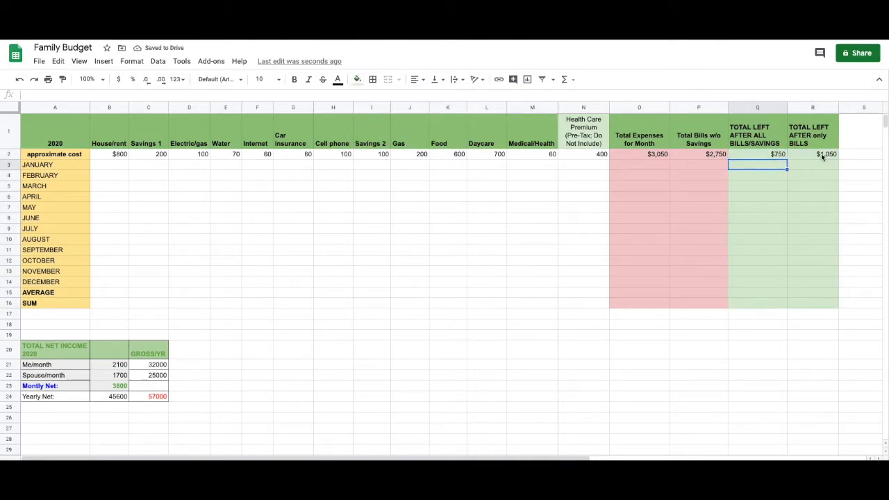
pyautogui.click(824, 157)
pyautogui.click(782, 159)
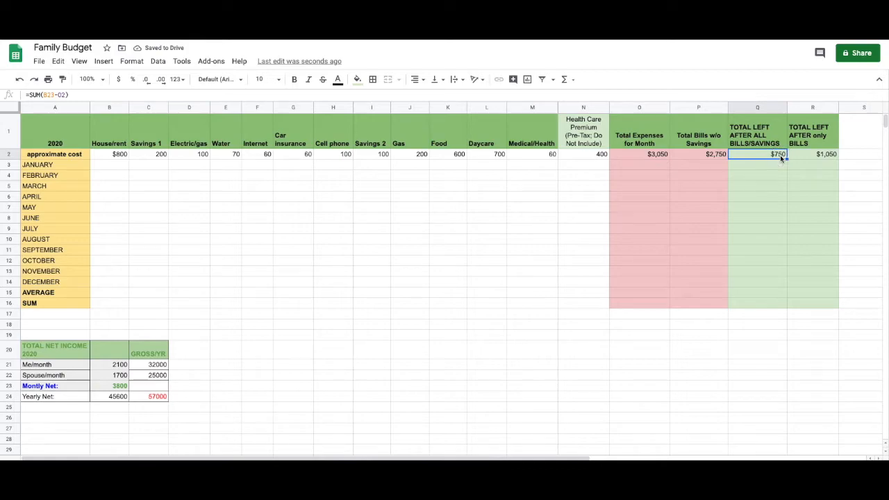
pyautogui.click(705, 156)
pyautogui.click(651, 157)
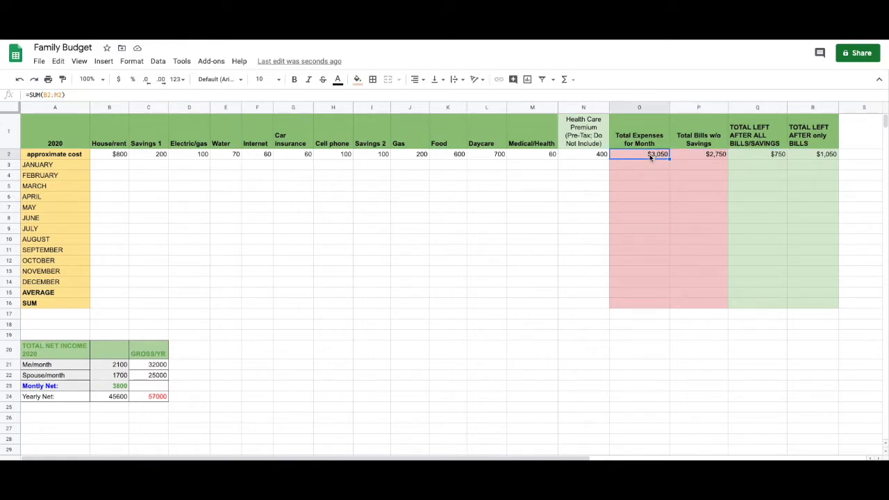
pyautogui.click(116, 167)
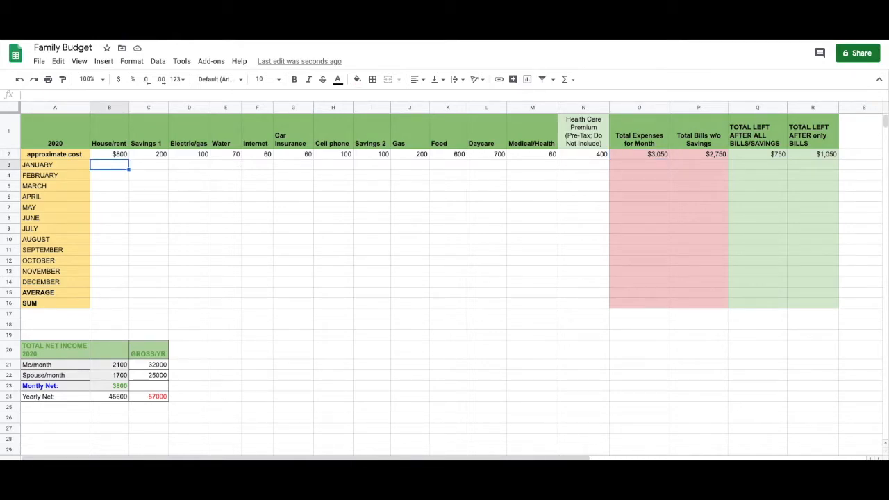
# Step: Make all the amounts in the approximate cost row bold
pyautogui.click(9, 154)
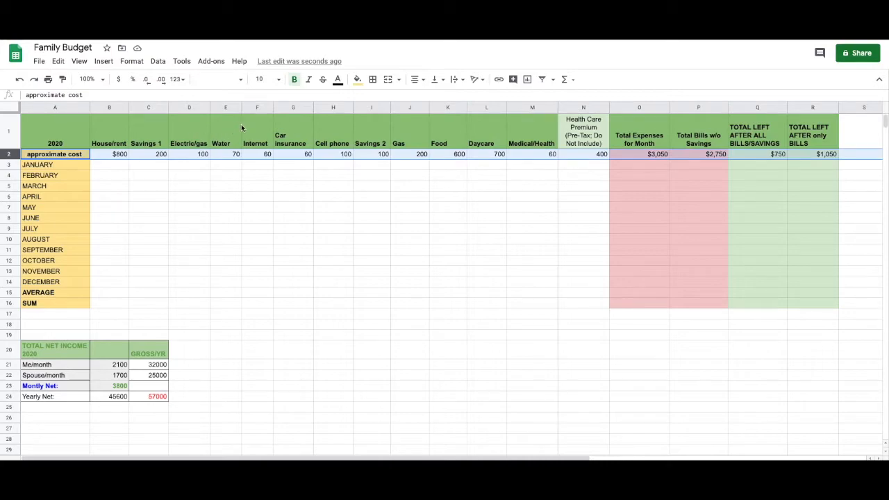
pyautogui.click(294, 80)
pyautogui.click(294, 79)
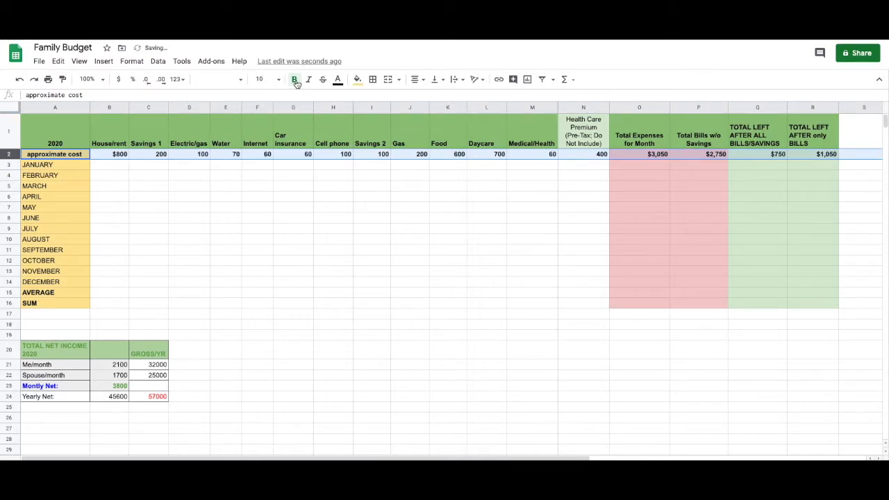
# Step: Enter the January costs: House/rent 800, Savings 1 200, Electric/gas 87 and Water 62
pyautogui.click(122, 167)
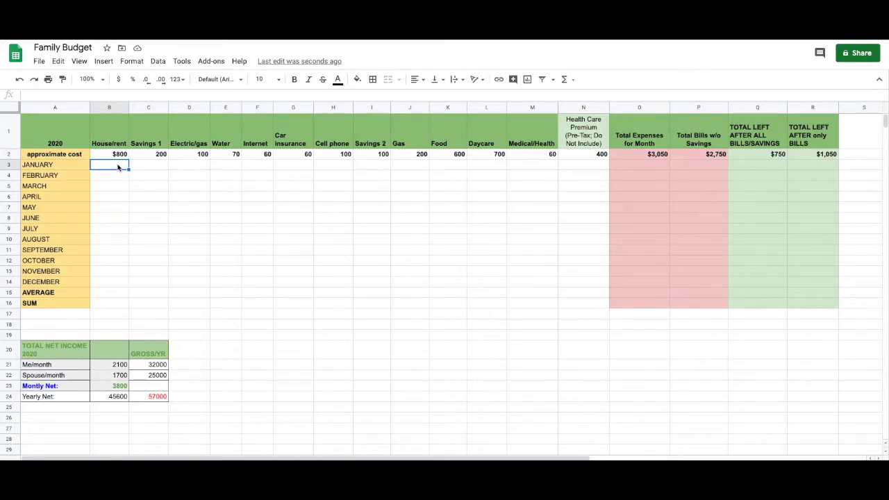
pyautogui.write('800')
pyautogui.press('Tab')
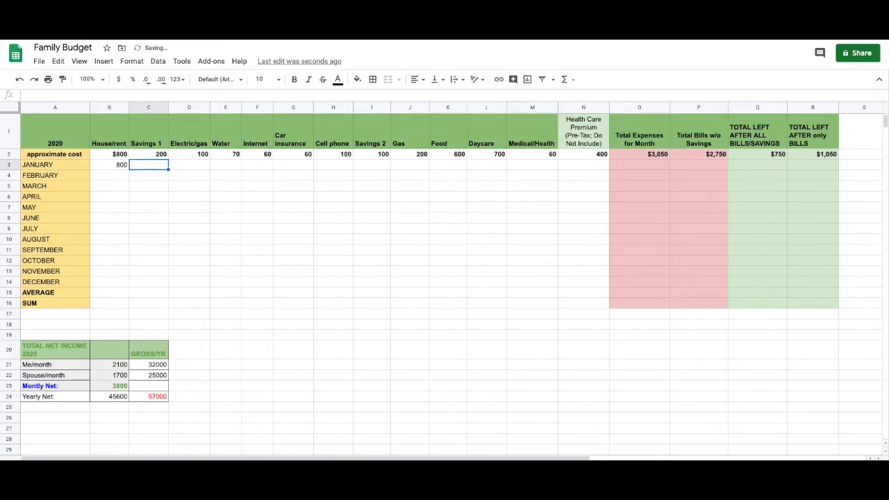
pyautogui.write('200')
pyautogui.press('Tab')
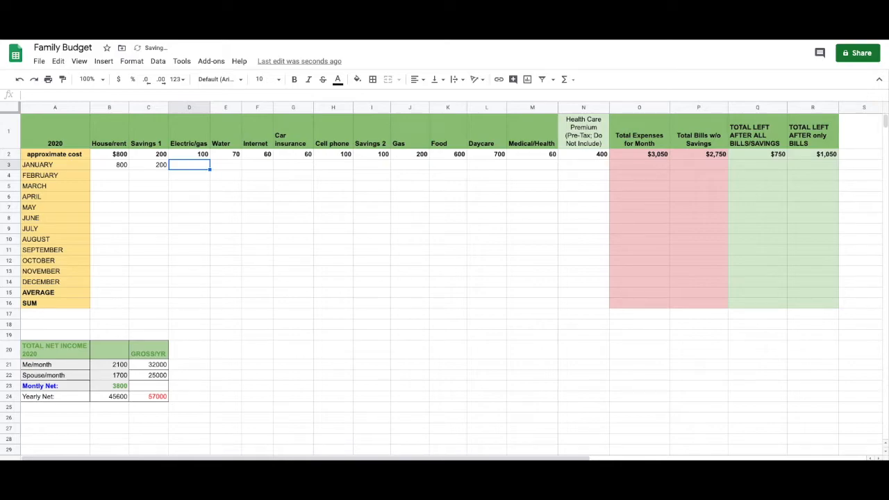
pyautogui.write('87')
pyautogui.press('Tab')
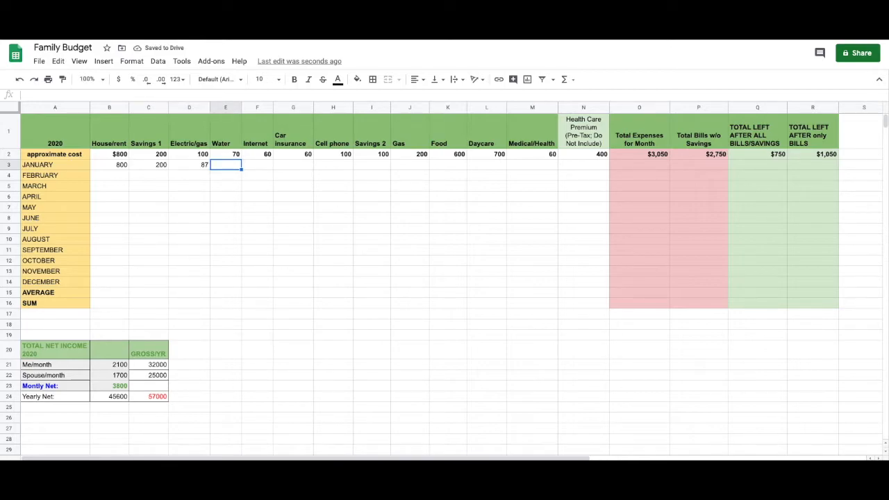
pyautogui.write('62')
pyautogui.press('Tab')
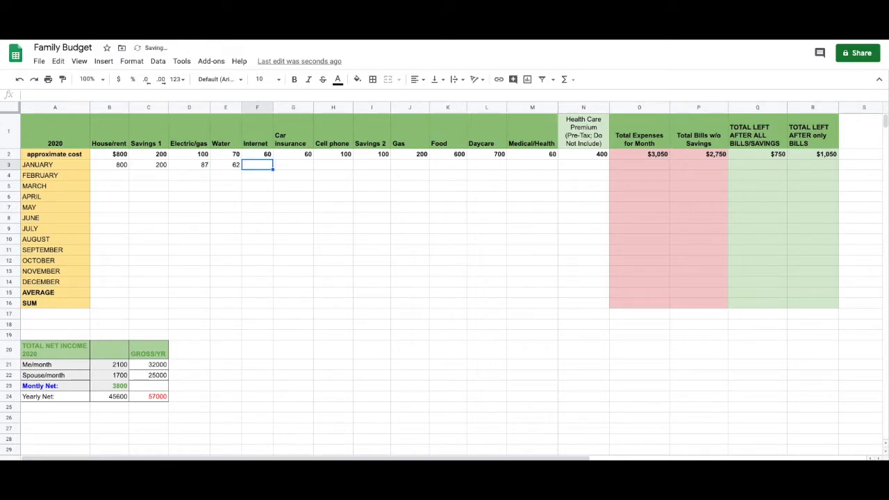
# Step: Enter the January costs for Internet 60, Car insurance 57, Cell phone 98, Savings 2 0 and Gas 156
pyautogui.write('60')
pyautogui.press('Tab')
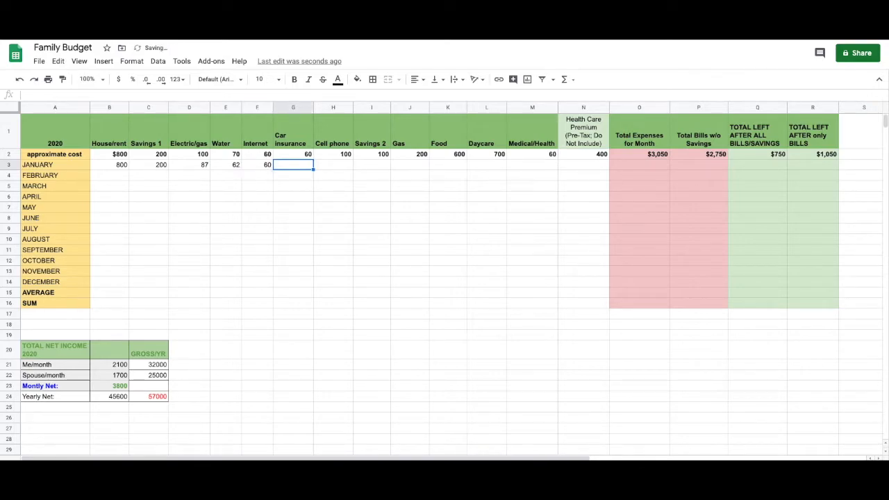
pyautogui.write('57')
pyautogui.press('Tab')
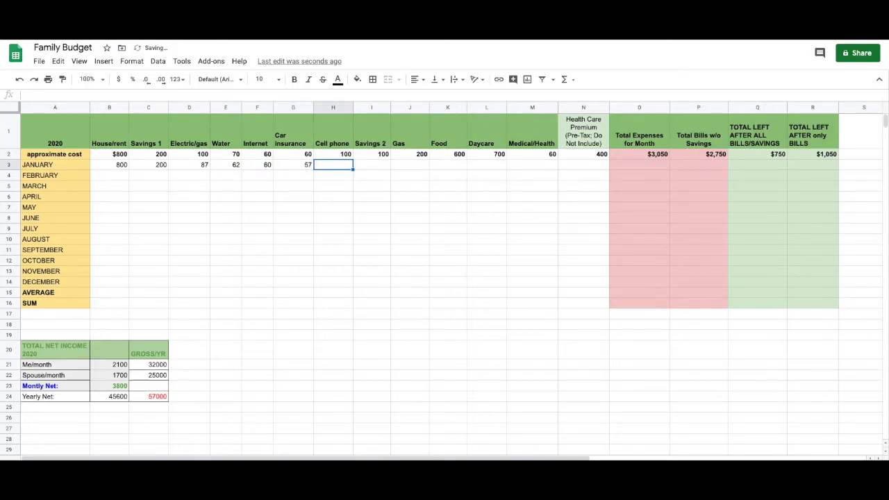
pyautogui.write('98')
pyautogui.press('Tab')
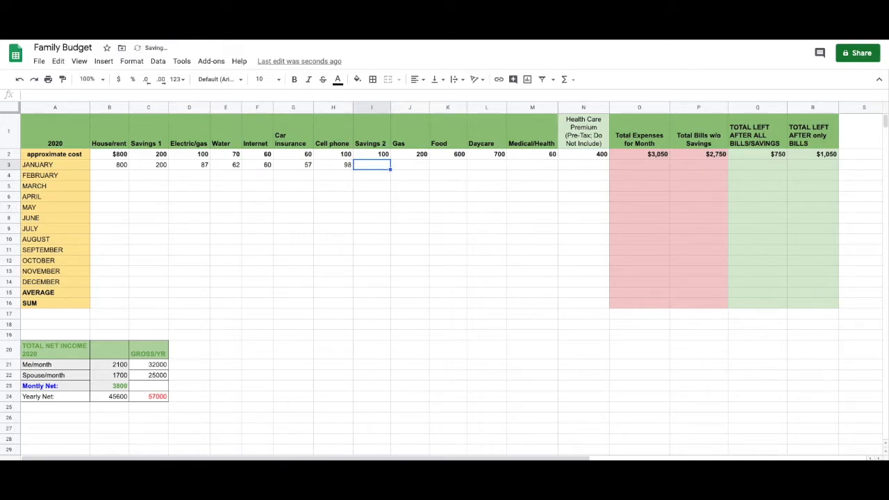
pyautogui.write('0')
pyautogui.press('Tab')
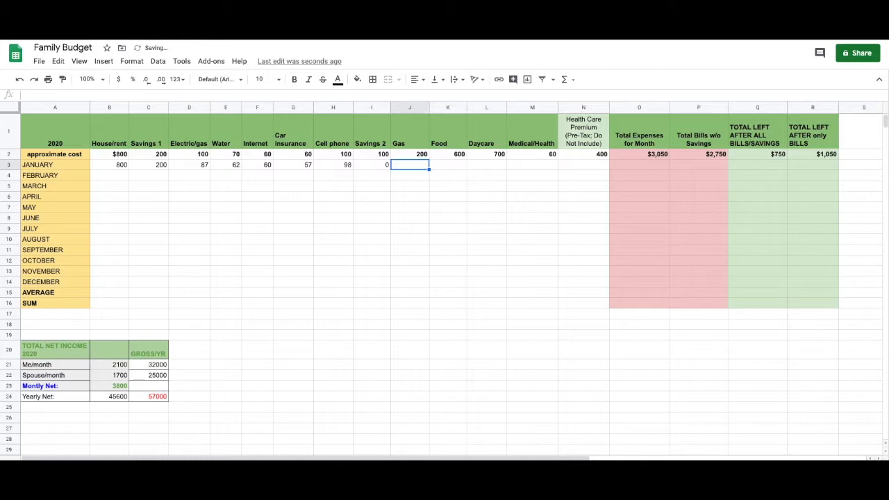
pyautogui.write('156')
pyautogui.press('Tab')
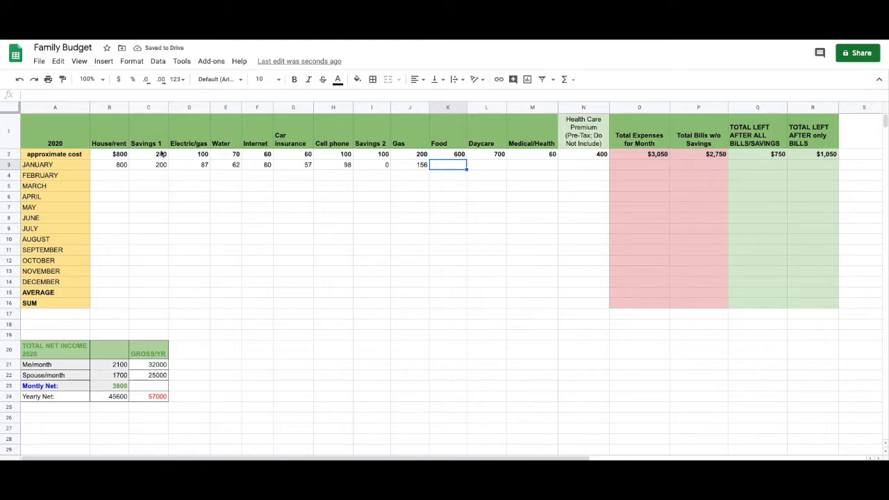
# Step: Attach a note to the January Gas cell J3 listing the amounts 32, 14 and 34
pyautogui.click(417, 167)
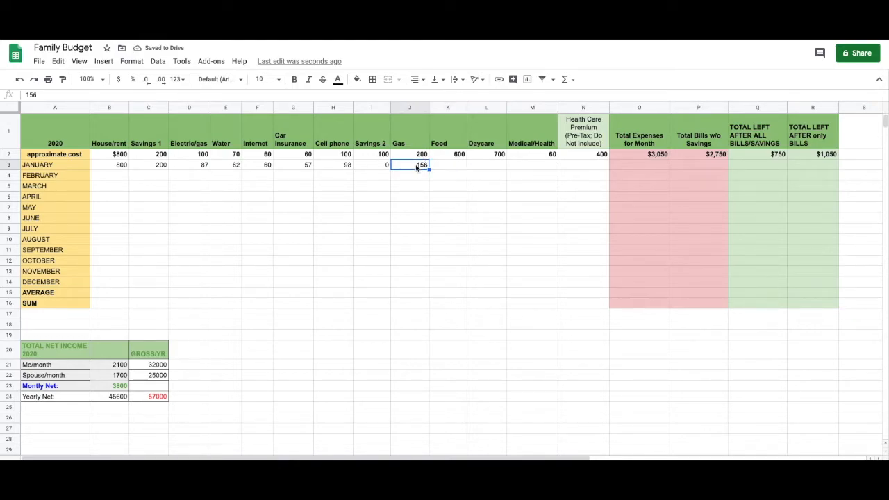
pyautogui.rightClick(416, 164)
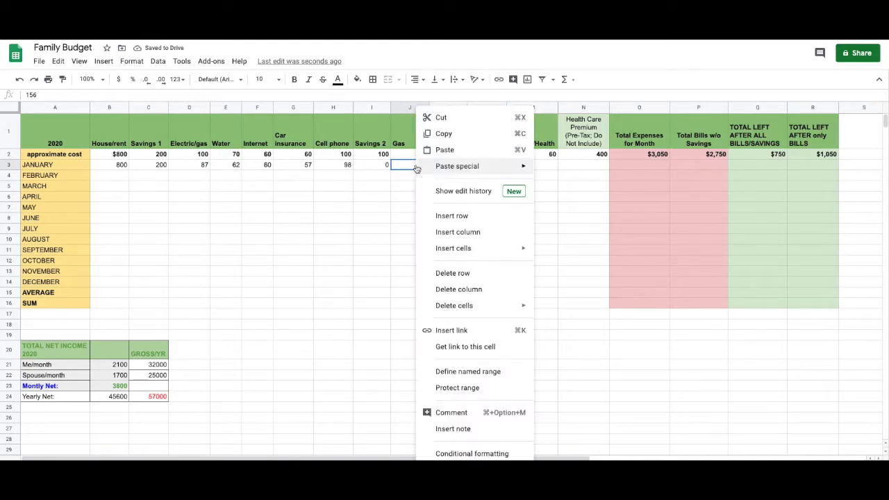
pyautogui.click(458, 431)
pyautogui.write('32 ')
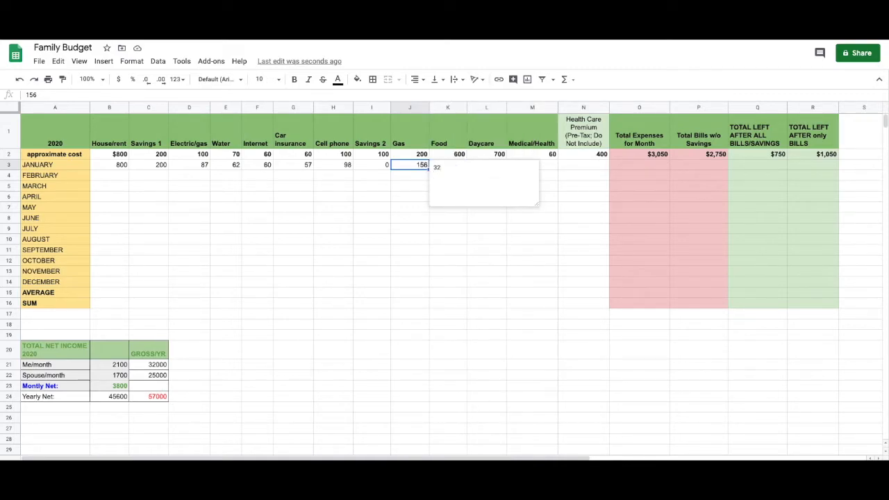
pyautogui.write('14 ')
pyautogui.write('3')
pyautogui.write('4')
pyautogui.click(405, 201)
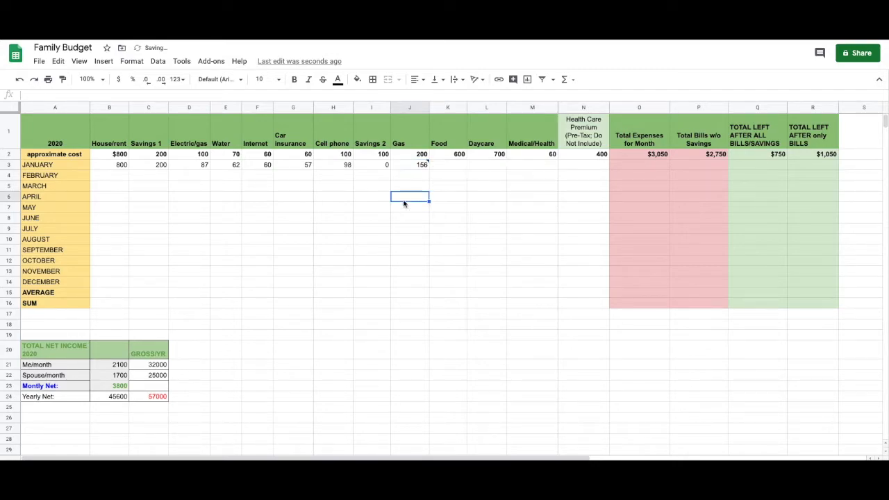
# Step: Enter the January costs for Food 743, Daycare 700, Medical/Health 25 and Health Care Premium 400
pyautogui.click(447, 166)
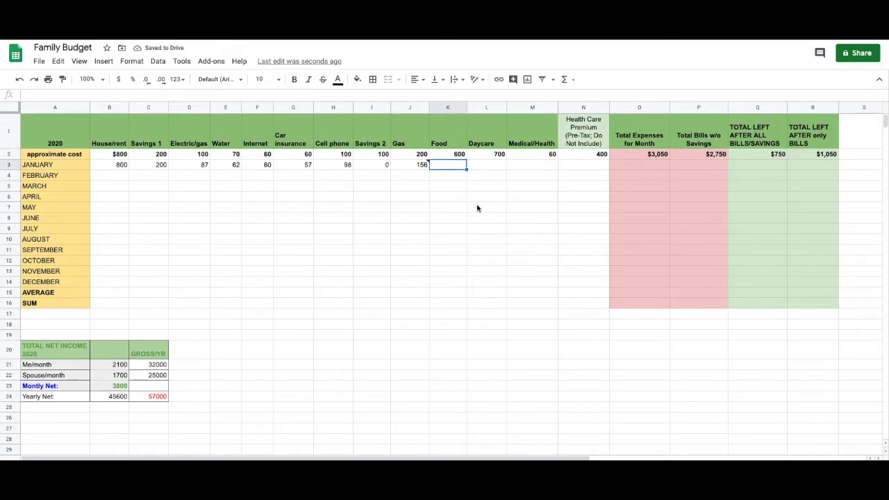
pyautogui.write('743')
pyautogui.press('Tab')
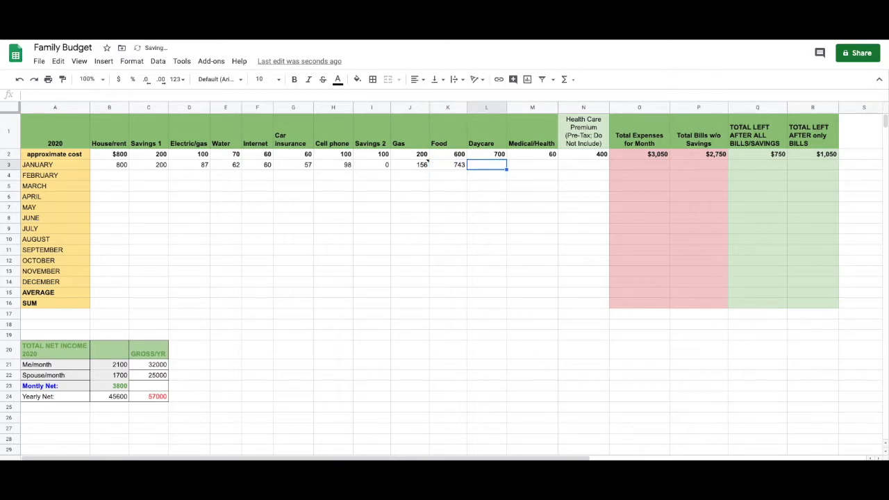
pyautogui.write('700')
pyautogui.press('Tab')
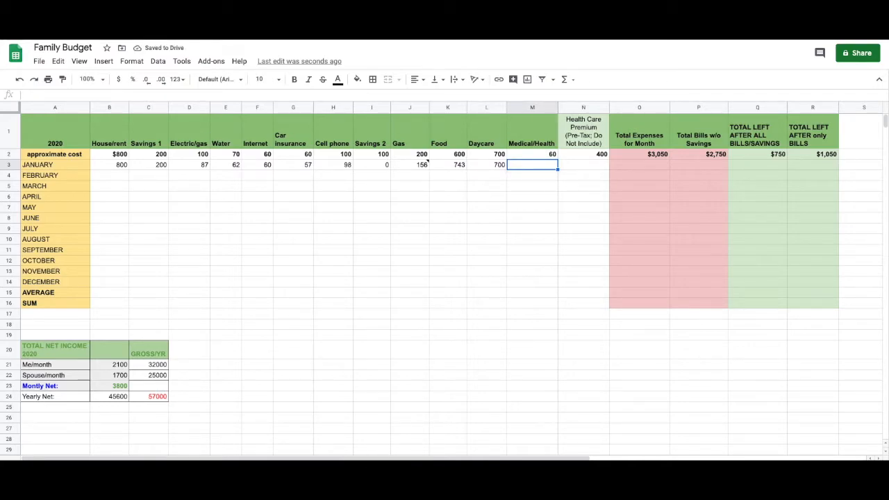
pyautogui.write('25')
pyautogui.press('Tab')
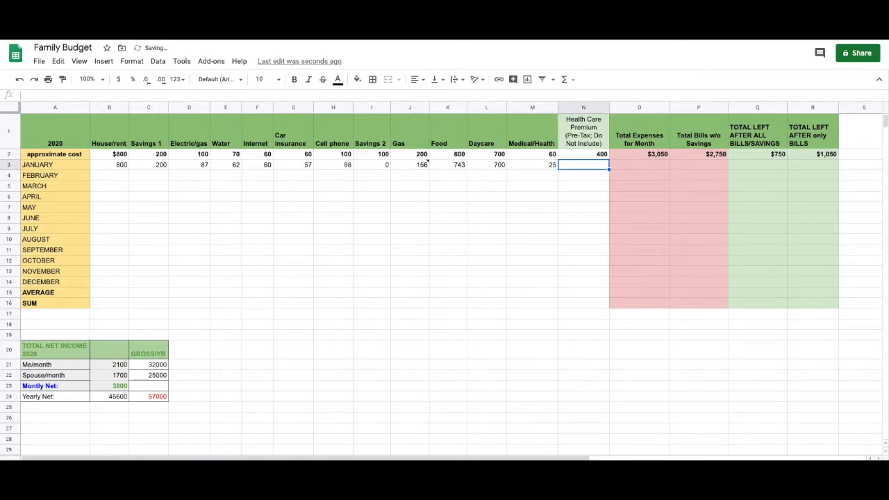
pyautogui.write('400')
pyautogui.press('Tab')
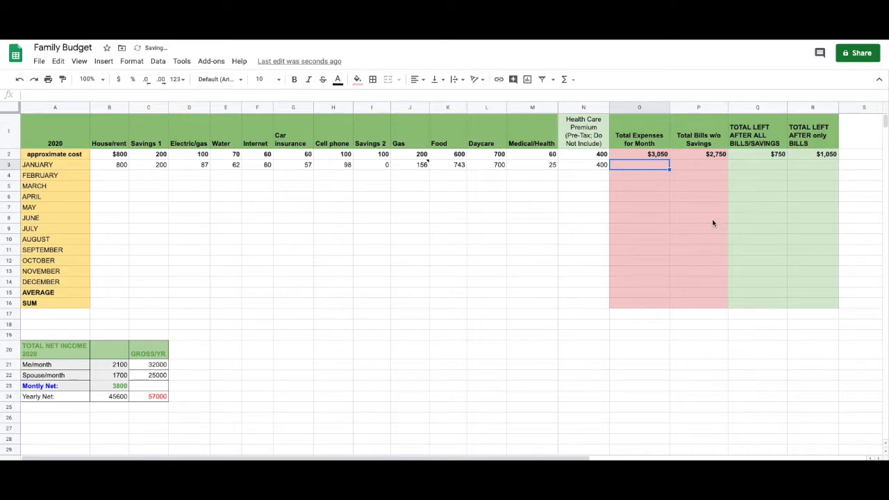
pyautogui.moveTo(646, 167); pyautogui.dragTo(679, 165)
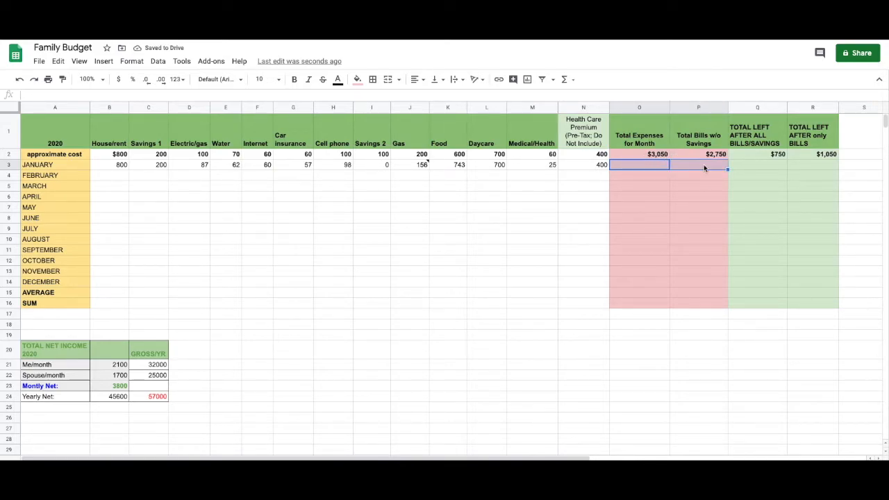
pyautogui.click(757, 166)
pyautogui.click(800, 167)
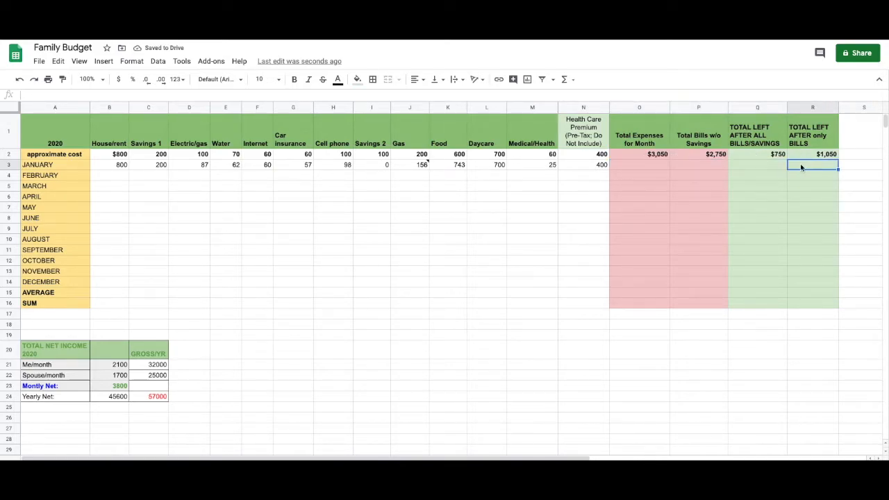
# Step: Copy the Total Expenses for Month formula from cell O2 into cells O3:O16
pyautogui.click(636, 155)
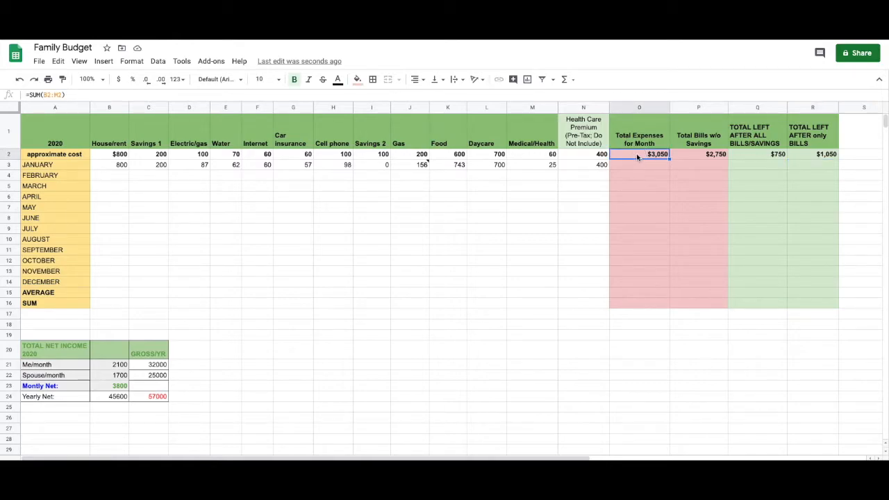
pyautogui.rightClick(637, 156)
pyautogui.click(662, 157)
pyautogui.moveTo(632, 159); pyautogui.dragTo(649, 286)
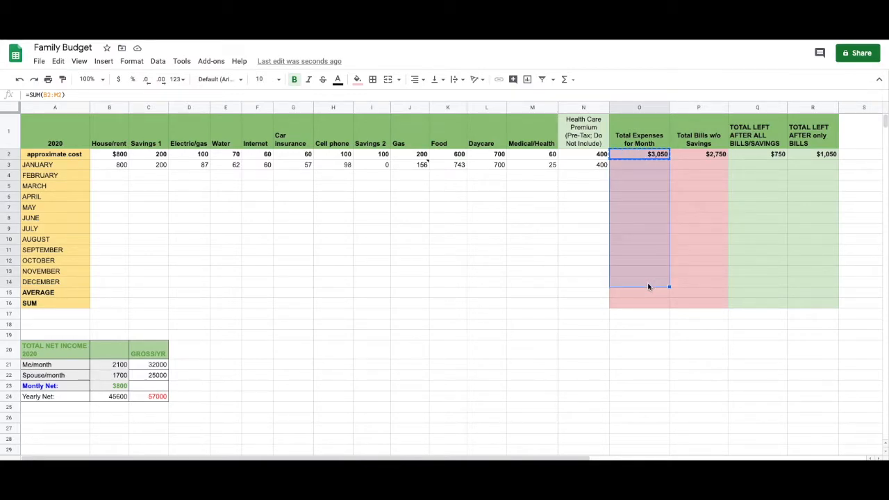
pyautogui.click(629, 153)
pyautogui.moveTo(628, 154); pyautogui.dragTo(643, 287)
pyautogui.moveTo(624, 163); pyautogui.dragTo(645, 302)
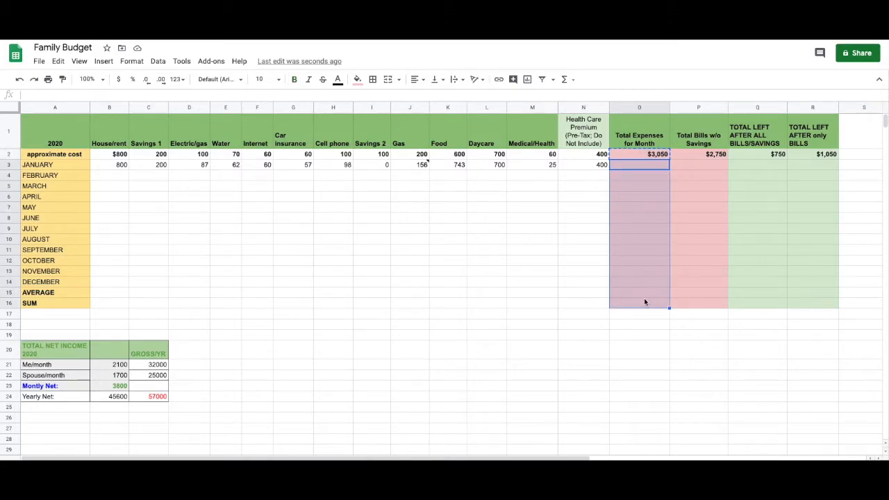
pyautogui.hotkey('ctrl', 'v')
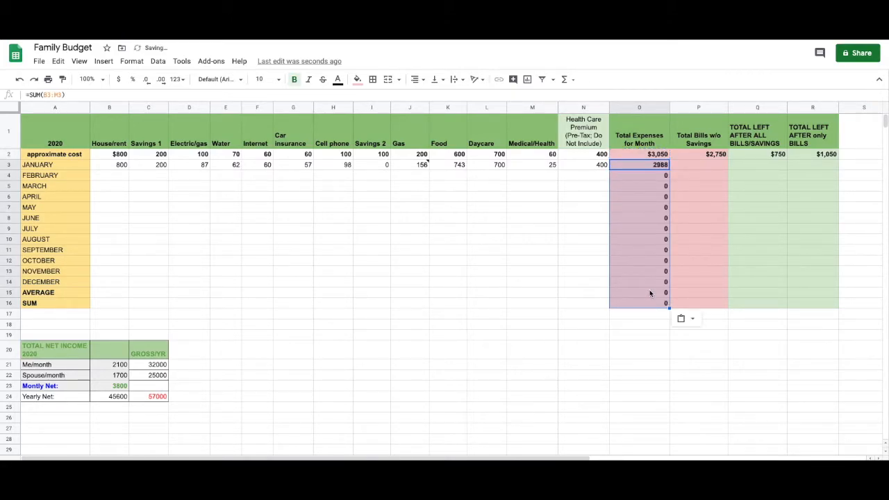
# Step: Copy the Total Bills w/o Savings formula from cell P2 into cells P3:P16
pyautogui.rightClick(704, 156)
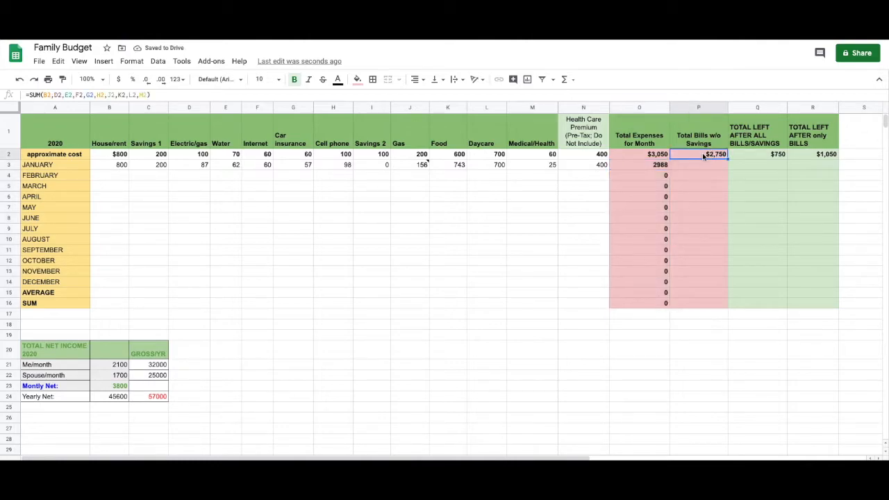
pyautogui.click(721, 160)
pyautogui.click(687, 168)
pyautogui.moveTo(686, 168); pyautogui.dragTo(705, 308)
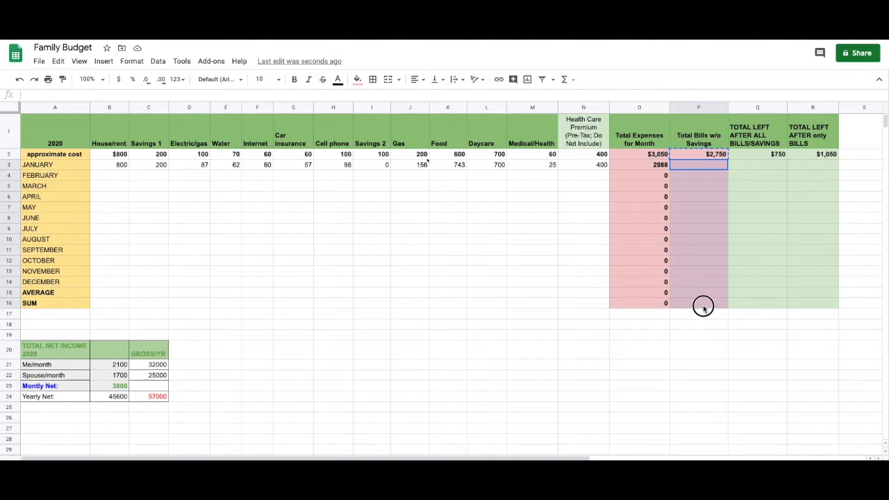
pyautogui.rightClick(710, 234)
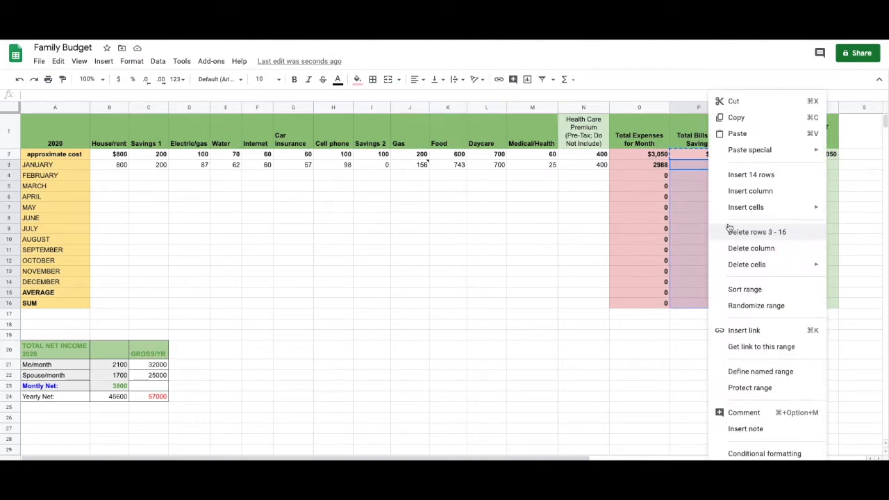
pyautogui.click(737, 133)
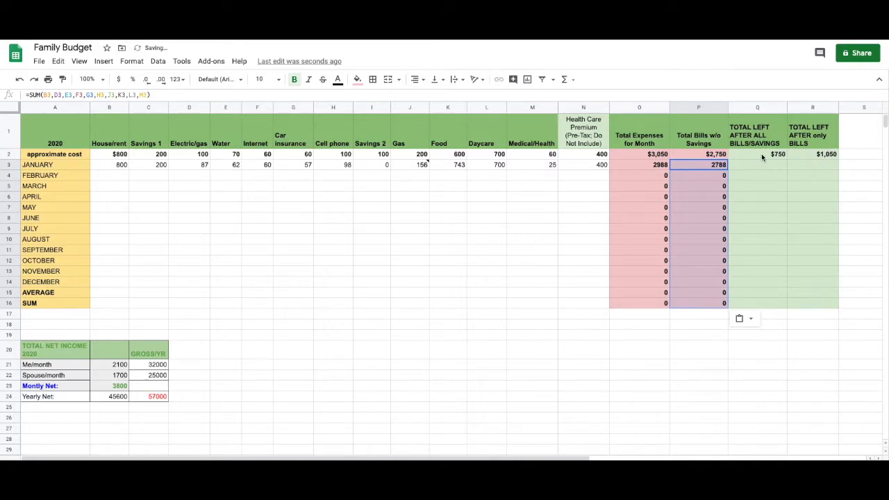
# Step: Copy the Total Left After All Bills/Savings formula from cell Q2 into cells Q3:Q16
pyautogui.rightClick(762, 153)
pyautogui.click(771, 157)
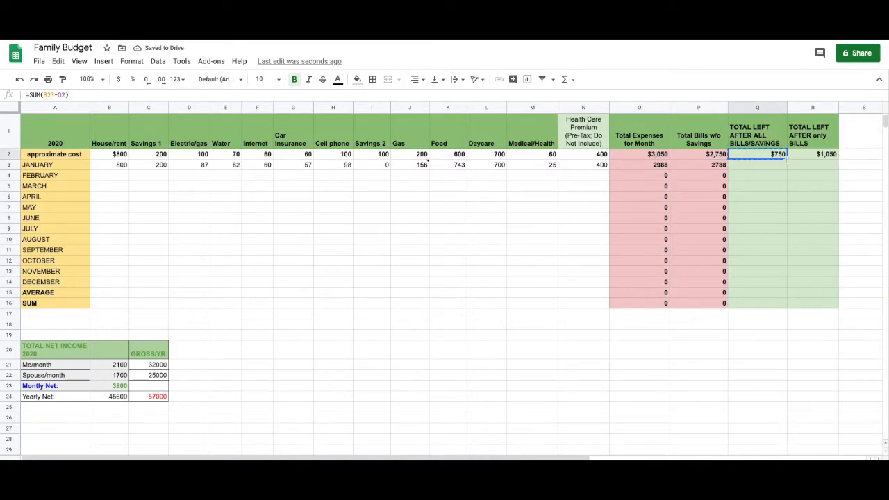
pyautogui.moveTo(753, 165); pyautogui.dragTo(760, 301)
pyautogui.rightClick(765, 219)
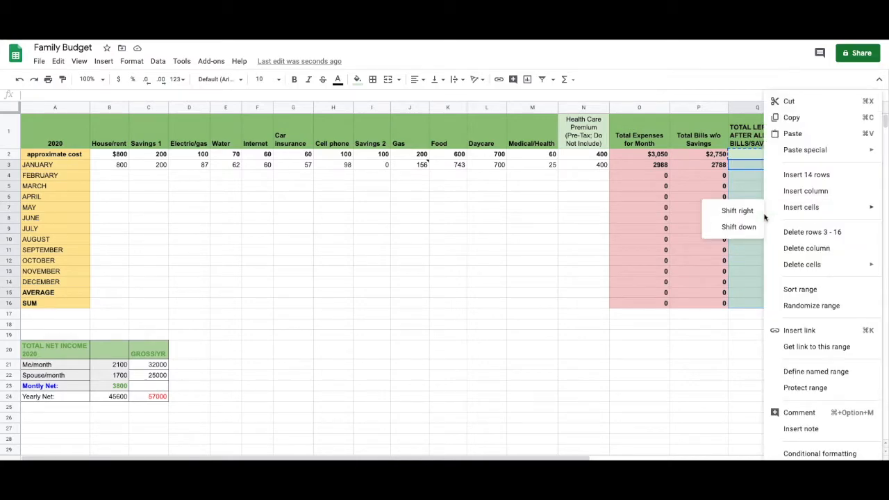
pyautogui.click(785, 133)
# Step: Copy the Total Left After only Bills formula from cell R2 into cells R3:R16
pyautogui.click(810, 154)
pyautogui.rightClick(811, 153)
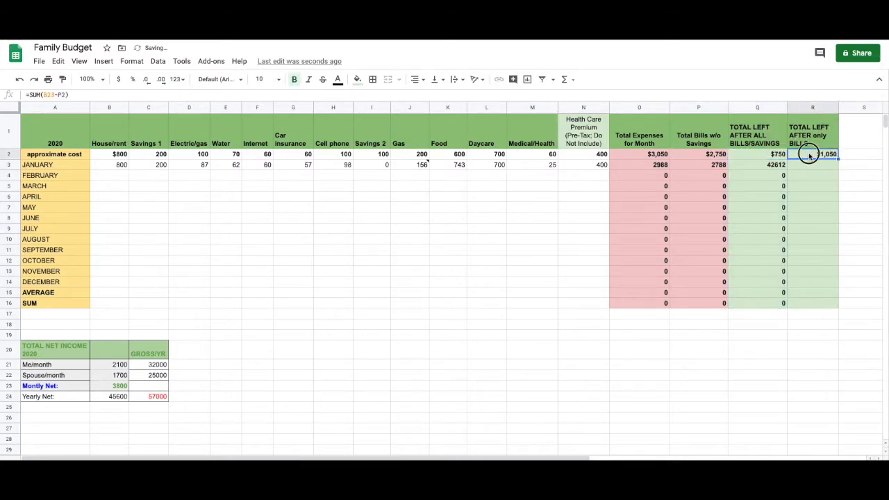
pyautogui.click(832, 149)
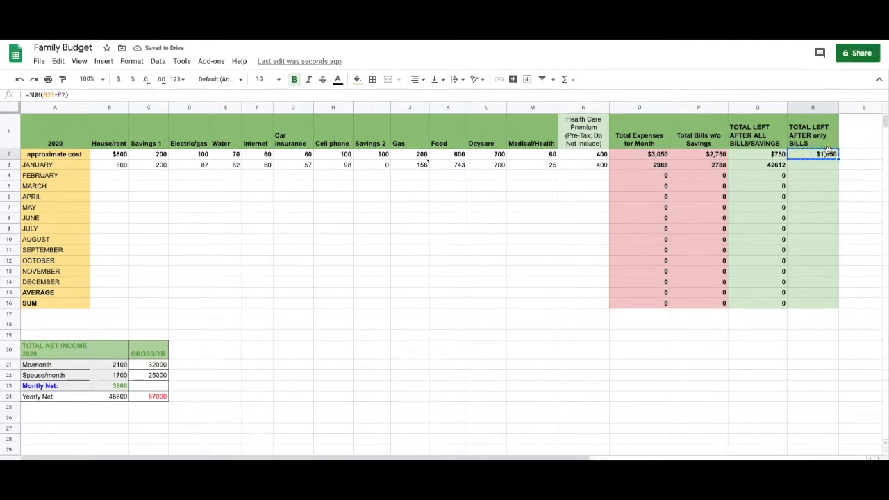
pyautogui.moveTo(804, 168); pyautogui.dragTo(815, 300)
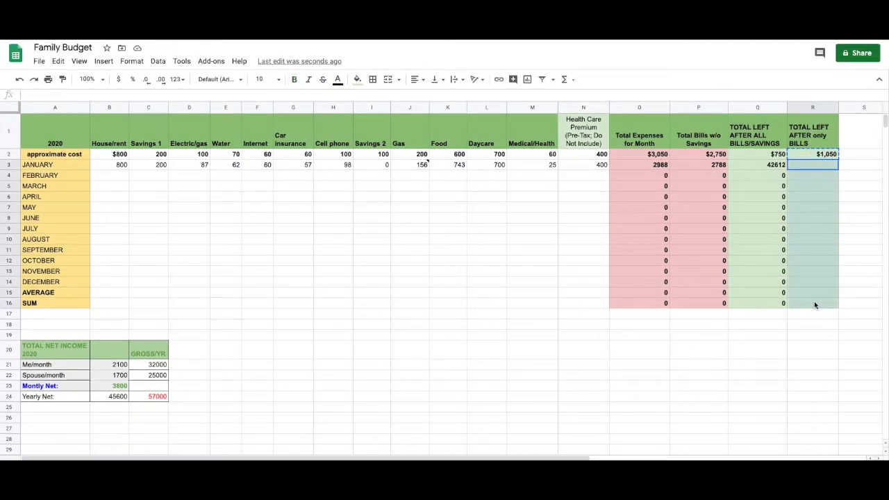
pyautogui.rightClick(811, 198)
pyautogui.click(838, 133)
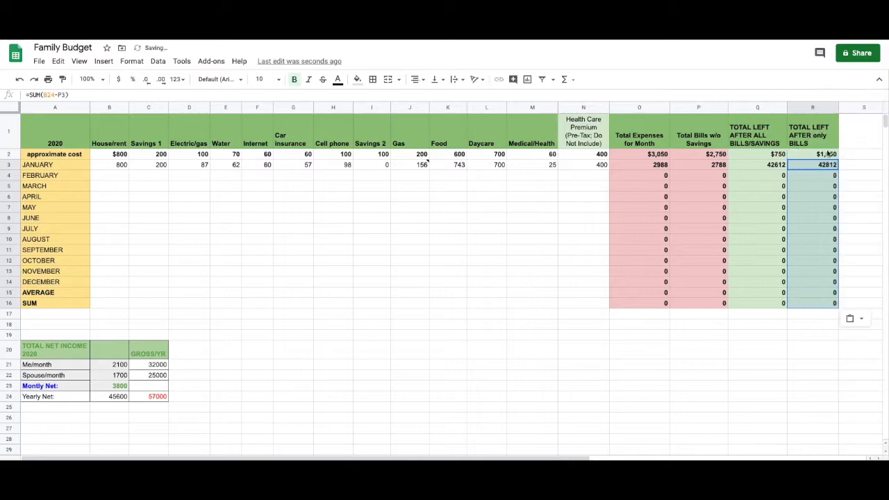
# Step: Examine which income cell the copied Total Left After All Bills/Savings formulas reference, compared with the monthly net income cell B23
pyautogui.click(817, 186)
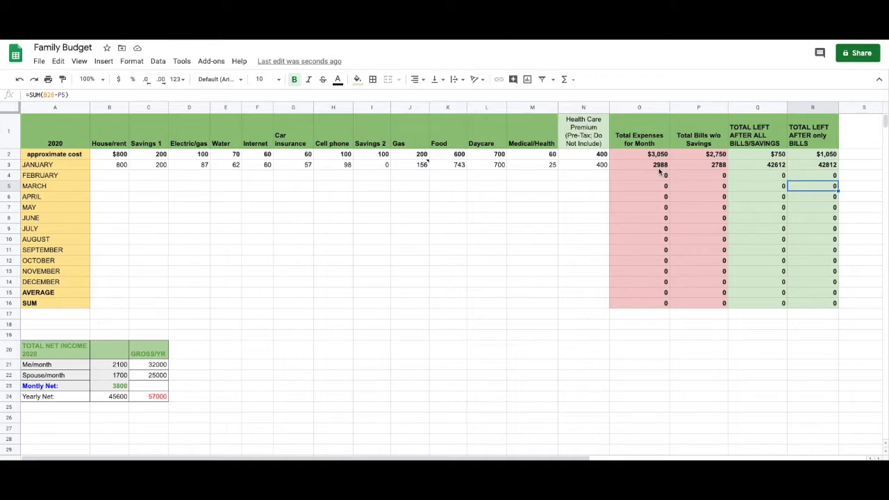
pyautogui.click(776, 167)
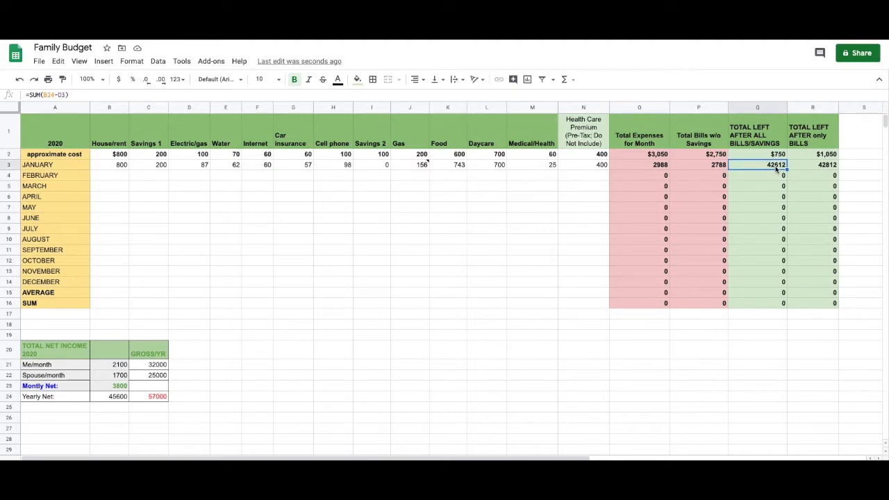
pyautogui.press('Up')
pyautogui.press('Down')
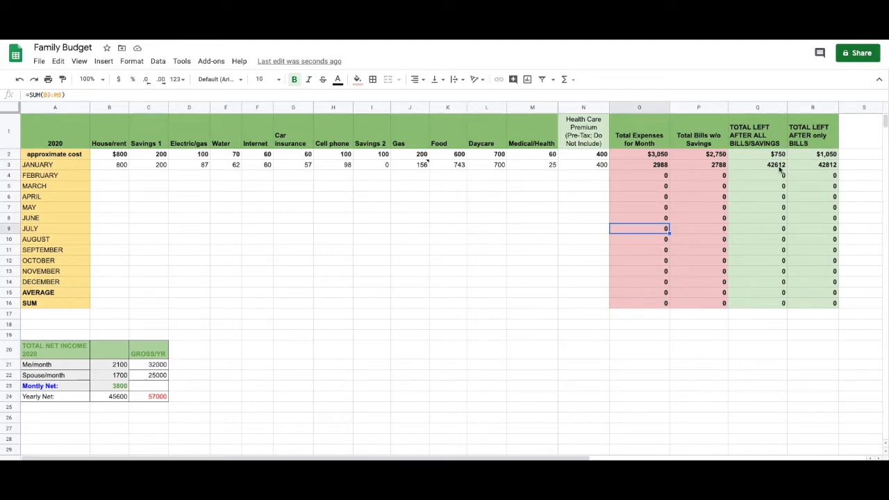
pyautogui.click(779, 168)
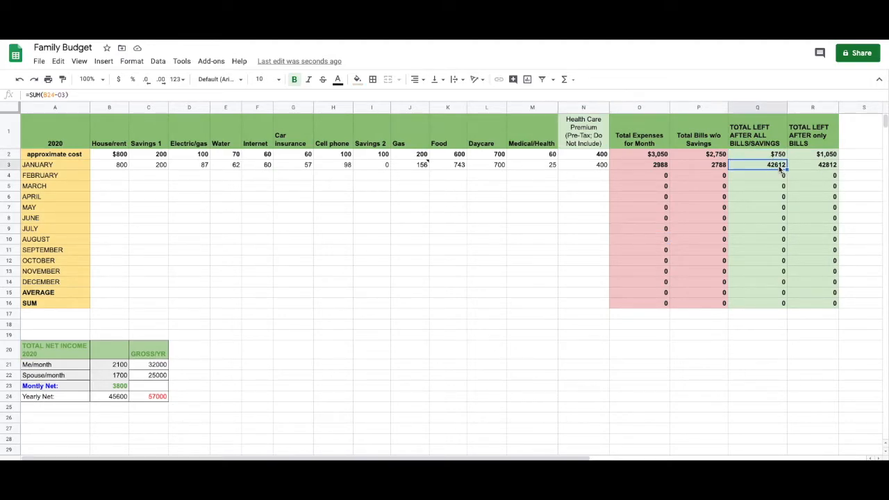
pyautogui.press('Down')
pyautogui.press('Down')
pyautogui.press('Down')
pyautogui.press('Down')
pyautogui.press('Down')
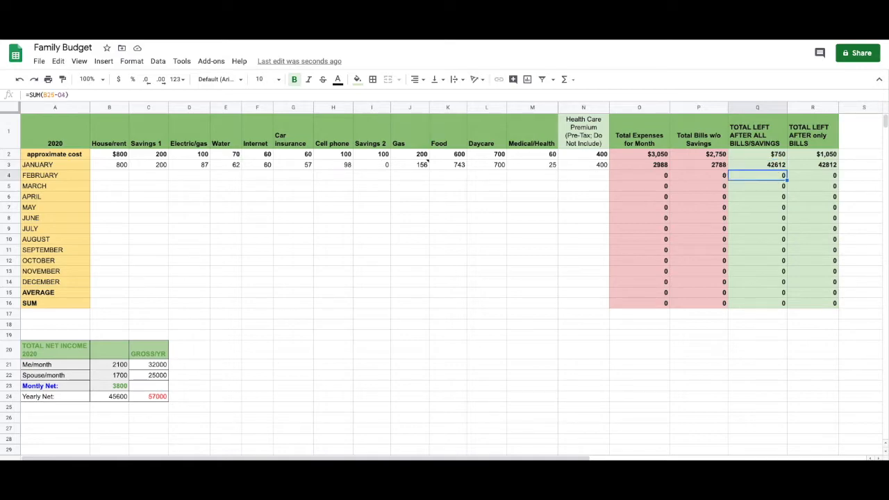
pyautogui.press('Up')
pyautogui.press('Up')
pyautogui.press('Up')
pyautogui.press('Up')
pyautogui.press('Up')
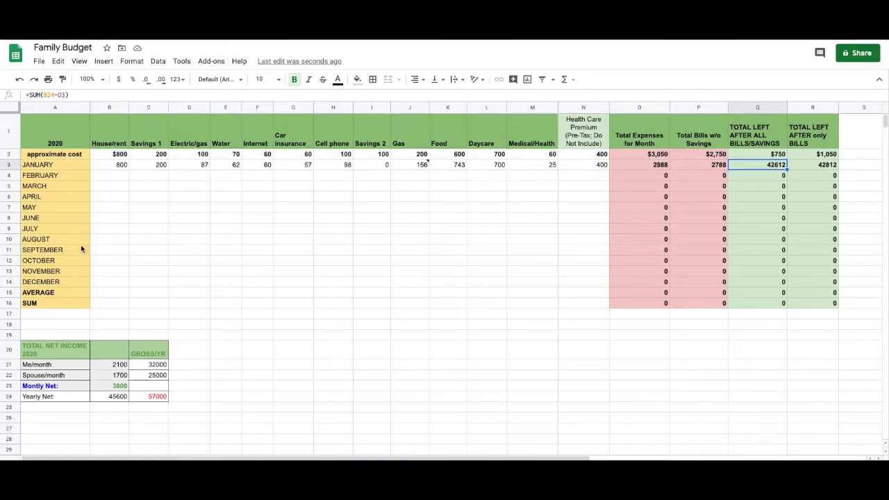
pyautogui.click(120, 386)
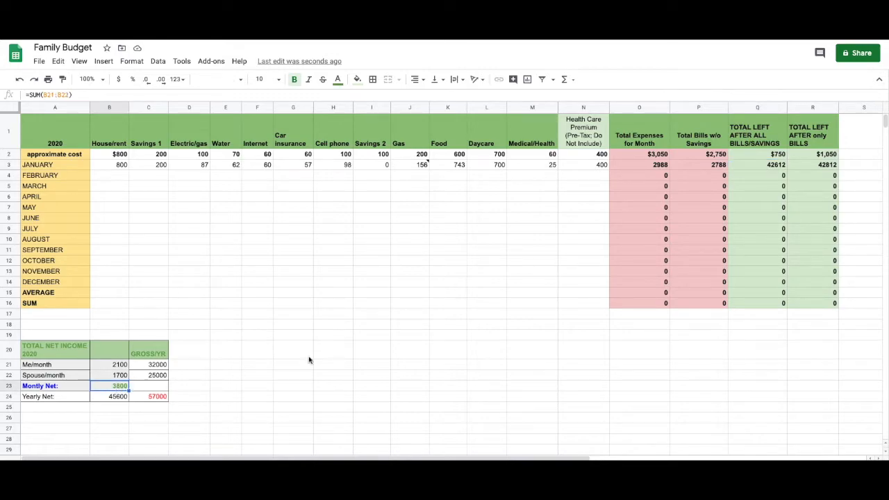
# Step: Correct the January formula in Q3 to subtract expenses from monthly net income, =SUM(B23-O3)
pyautogui.click(768, 166)
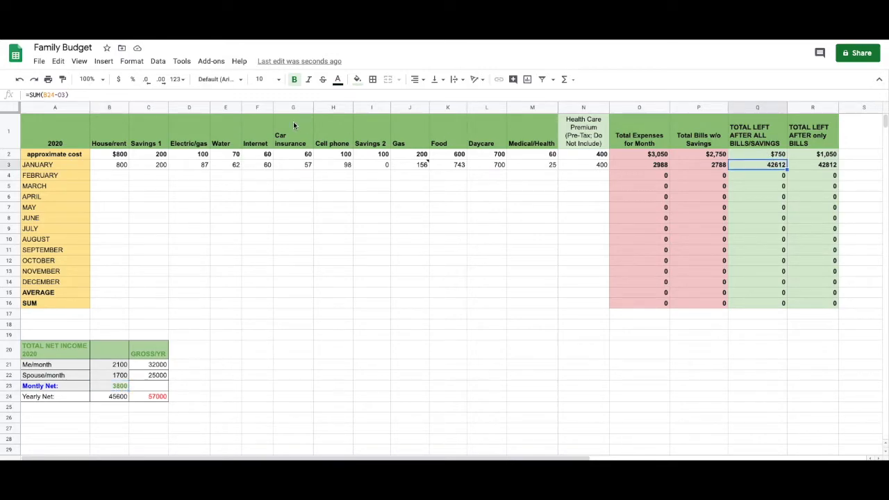
pyautogui.click(57, 95)
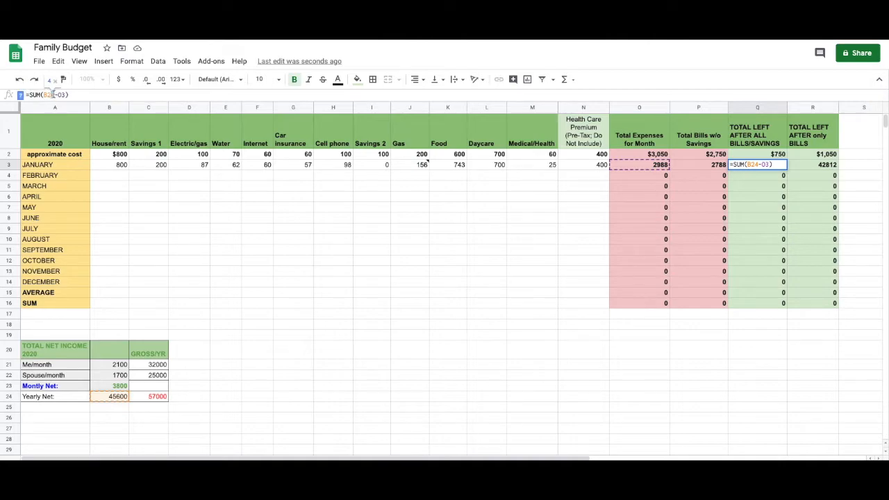
pyautogui.press('BackSpace')
pyautogui.write('3')
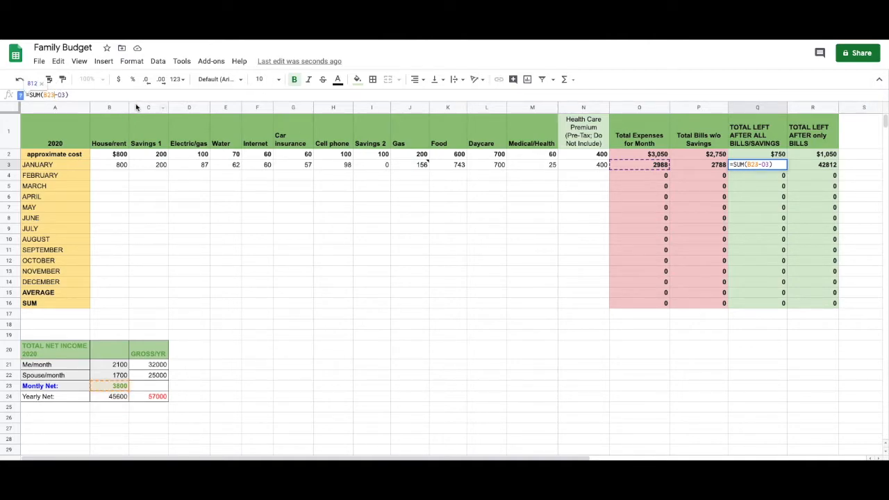
pyautogui.press('Return')
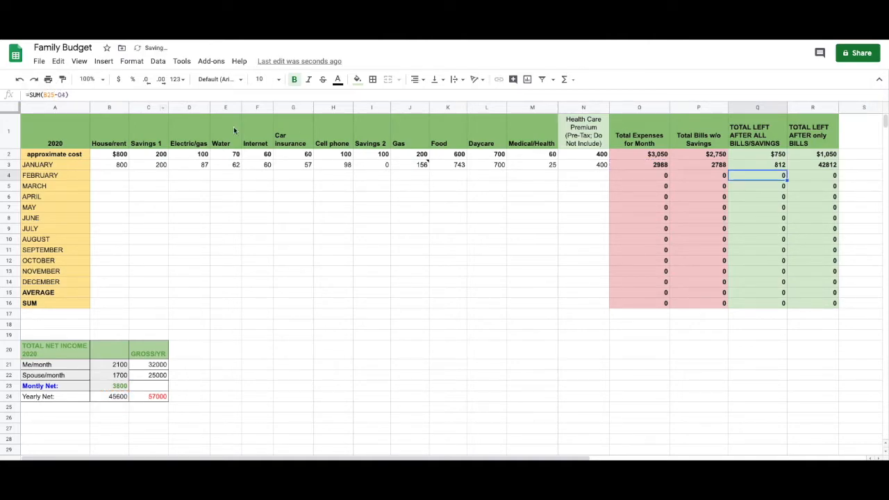
# Step: Correct the March formula in Q5 to use the monthly net income, =SUM(B23-O5)
pyautogui.click(779, 190)
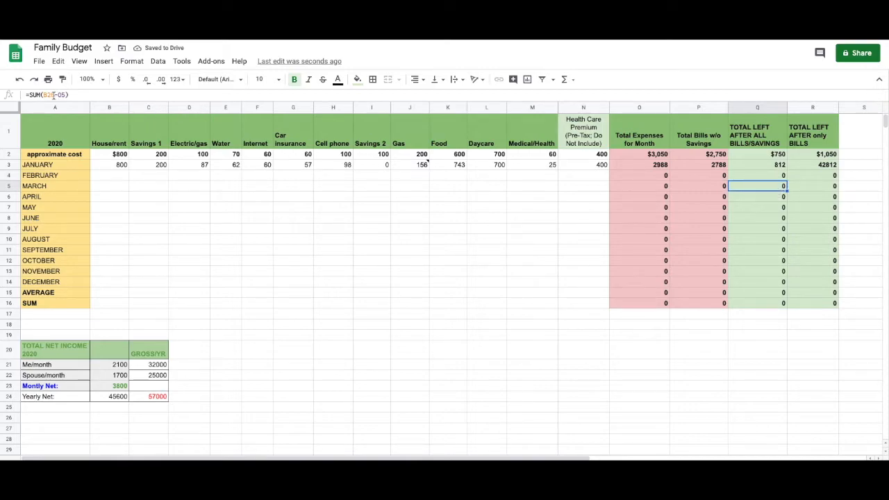
pyautogui.click(69, 97)
pyautogui.press('Left')
pyautogui.press('Left')
pyautogui.press('Left')
pyautogui.press('Left')
pyautogui.press('BackSpace')
pyautogui.write('3')
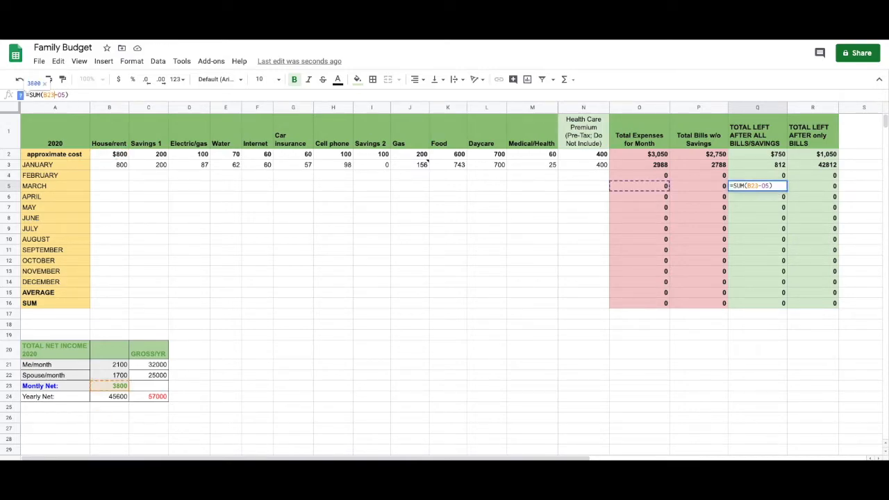
pyautogui.press('Return')
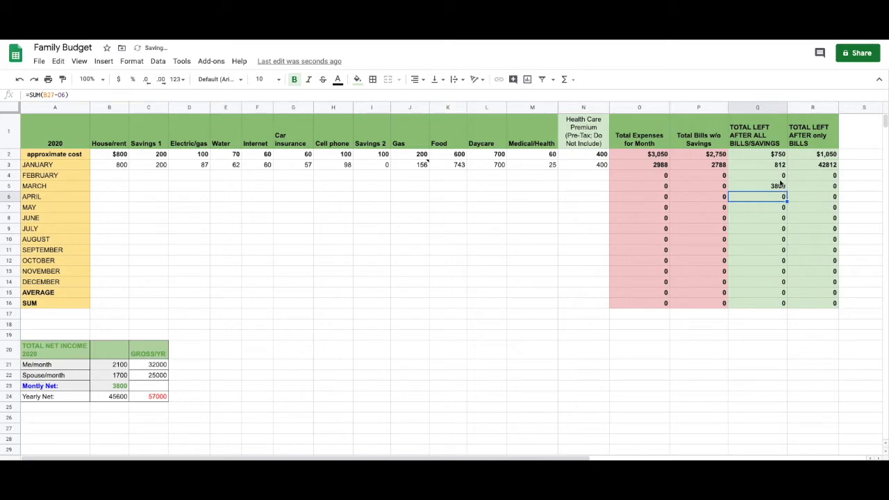
# Step: Correct the February formula in Q4 to use the monthly net income, =SUM(B23-O4)
pyautogui.click(776, 177)
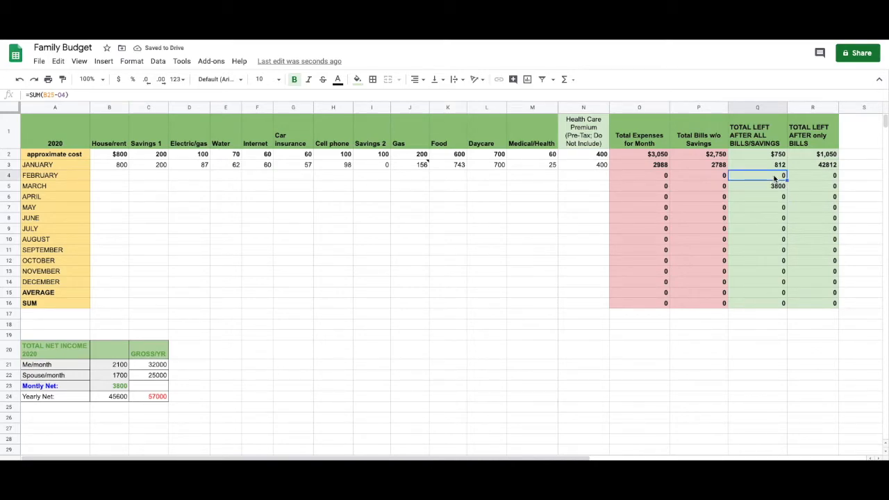
pyautogui.click(56, 95)
pyautogui.press('BackSpace')
pyautogui.write('3')
pyautogui.press('Return')
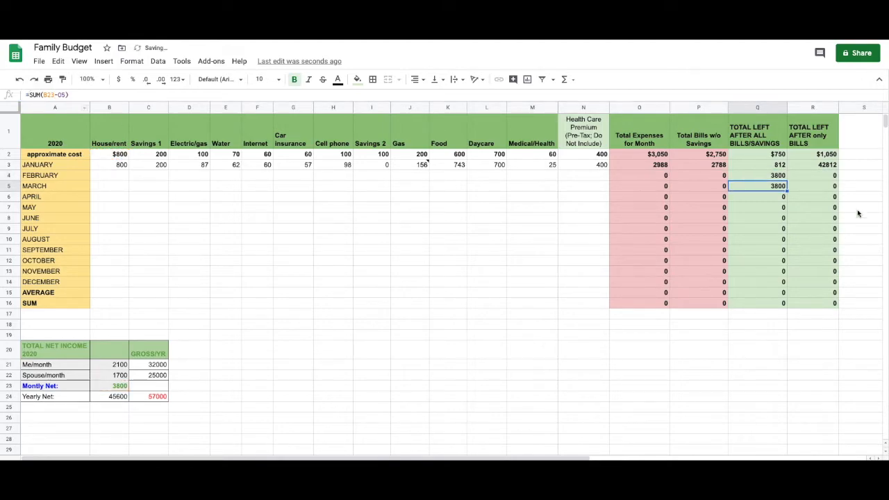
# Step: Correct the April formula in Q6 to use the monthly net income, =SUM(B23-O6)
pyautogui.click(770, 177)
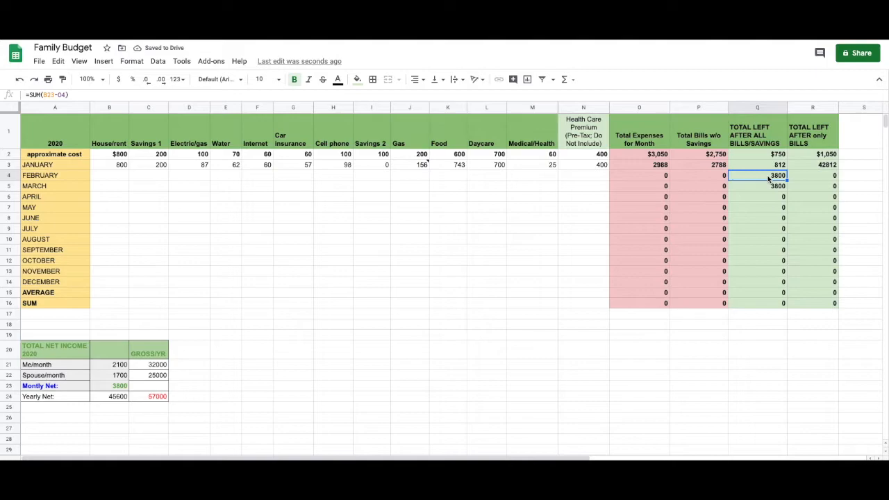
pyautogui.click(765, 197)
pyautogui.click(56, 96)
pyautogui.press('BackSpace')
pyautogui.write('3-O6)')
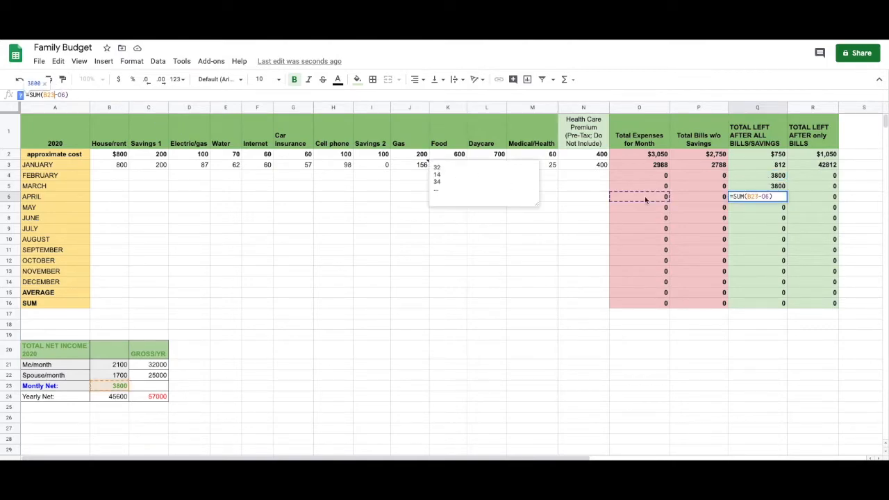
pyautogui.press('Return')
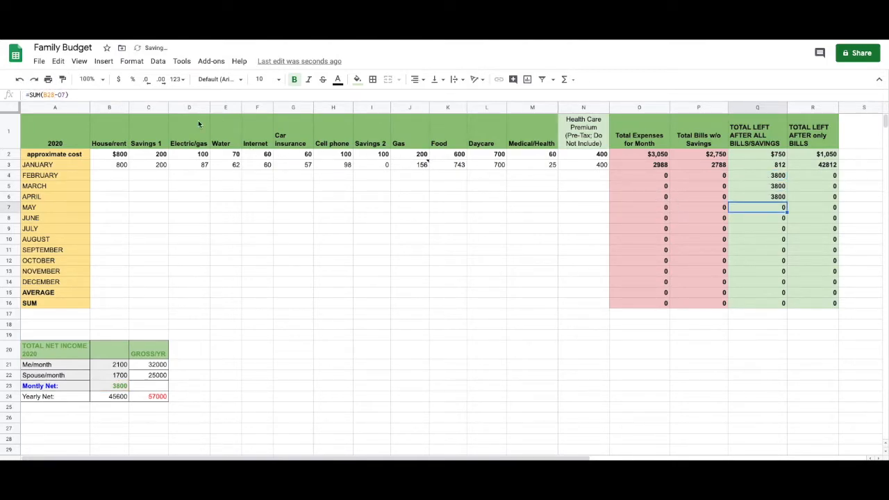
# Step: Change the income reference to B23 in the May and June formulas in cells Q7 and Q8
pyautogui.click(53, 93)
pyautogui.press('BackSpace')
pyautogui.write('3')
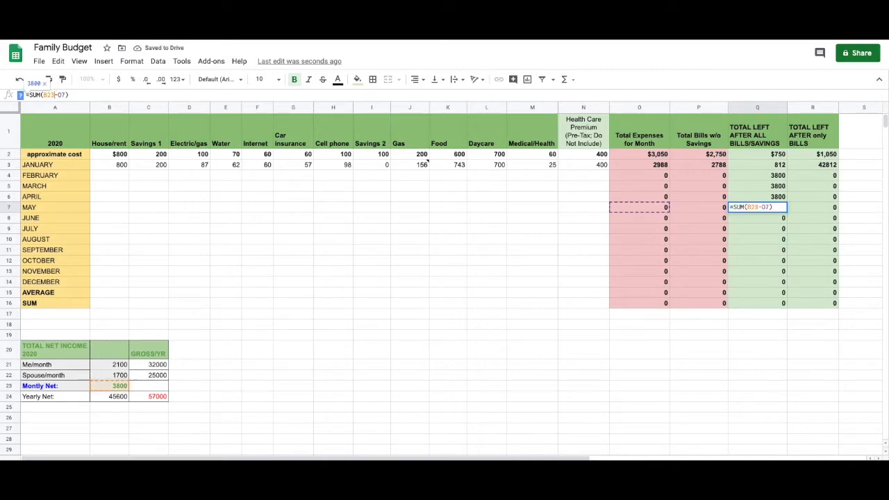
pyautogui.press('Return')
pyautogui.click(56, 93)
pyautogui.press('BackSpace')
pyautogui.write('3')
pyautogui.press('Return')
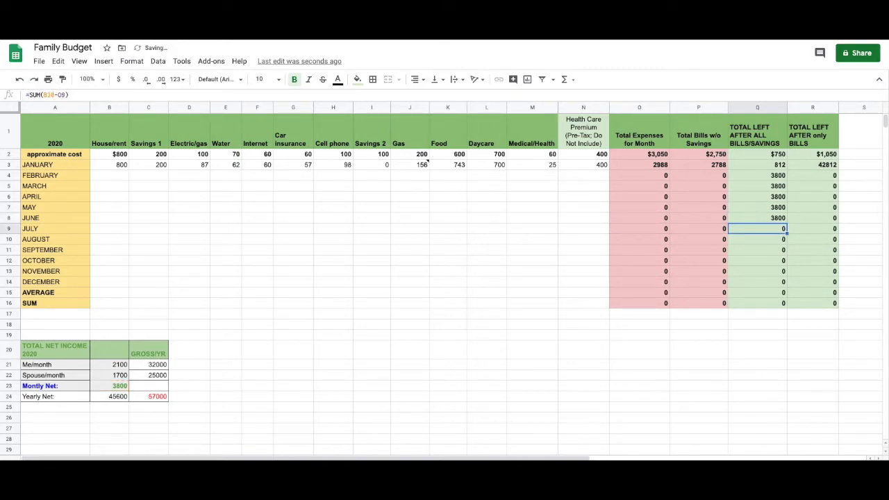
# Step: Change the income reference to B23 in the July and August formulas in cells Q9 and Q10
pyautogui.click(52, 94)
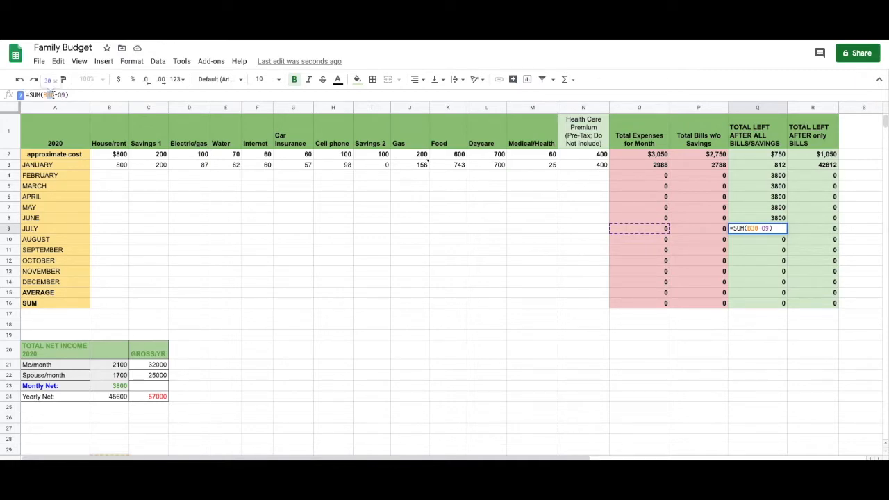
pyautogui.press('Return')
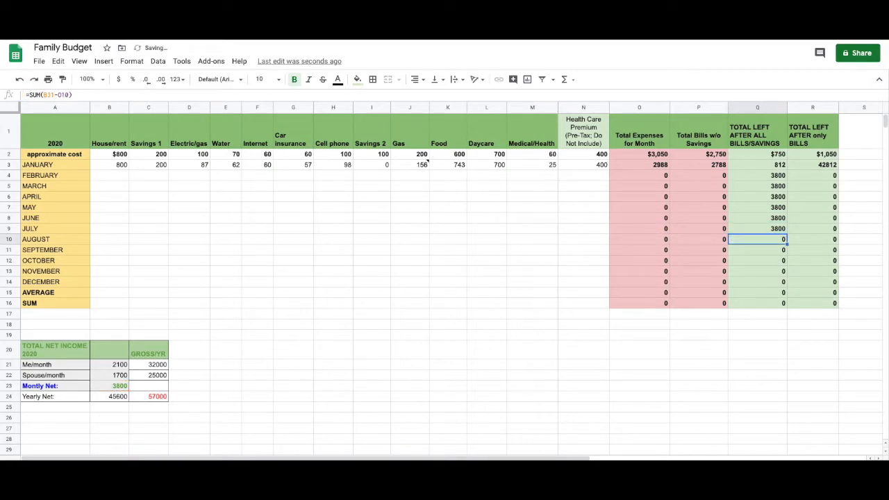
pyautogui.doubleClick(54, 94)
pyautogui.write('B23')
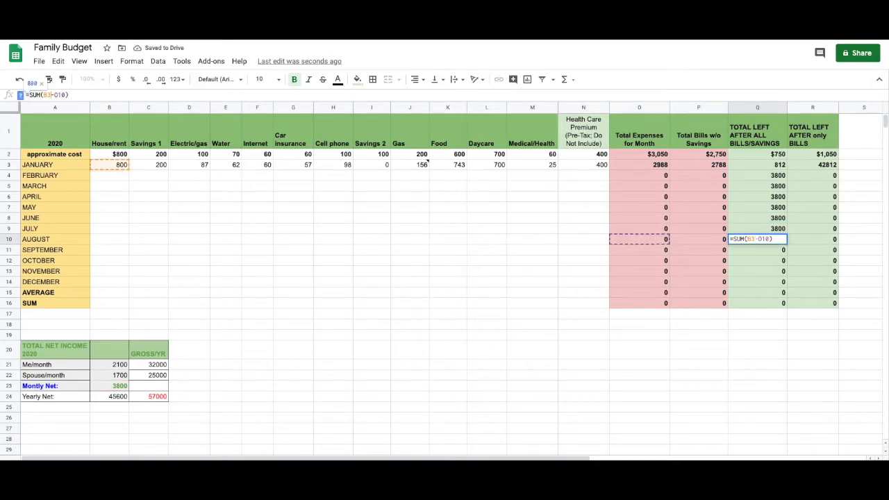
pyautogui.press('Return')
# Step: Change the income reference to B23 in the August, September and October formulas in cells Q10 through Q12
pyautogui.doubleClick(54, 95)
pyautogui.write('B23')
pyautogui.press('Return')
pyautogui.doubleClick(55, 94)
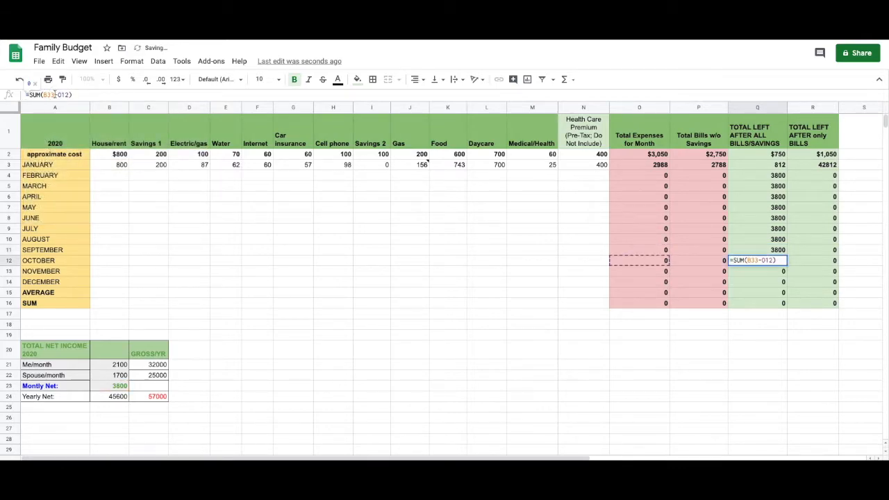
pyautogui.write('B23')
pyautogui.press('Return')
# Step: Change the income reference to B23 in the November and December formulas in cells Q13 and Q14
pyautogui.doubleClick(55, 94)
pyautogui.write('B23')
pyautogui.press('Return')
pyautogui.doubleClick(54, 95)
pyautogui.write('B23')
pyautogui.press('Return')
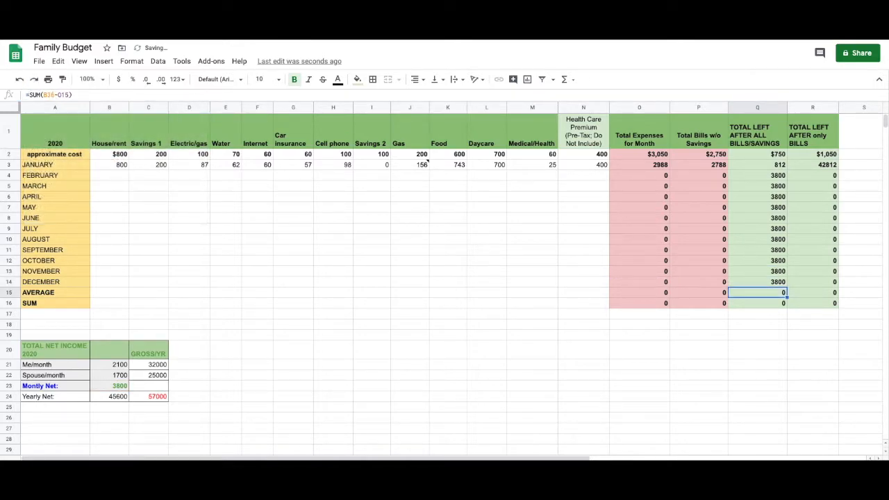
# Step: Correct the AVERAGE and SUM row formulas in Q15 and Q16 to =SUM(B23-O15) and =SUM(B23-O16)
pyautogui.doubleClick(54, 95)
pyautogui.write('B23')
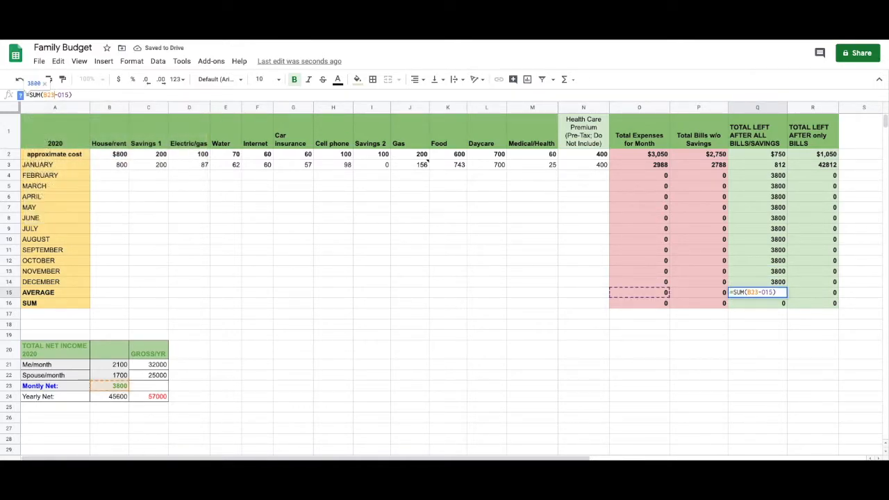
pyautogui.press('Return')
pyautogui.doubleClick(54, 95)
pyautogui.write('B3O16')
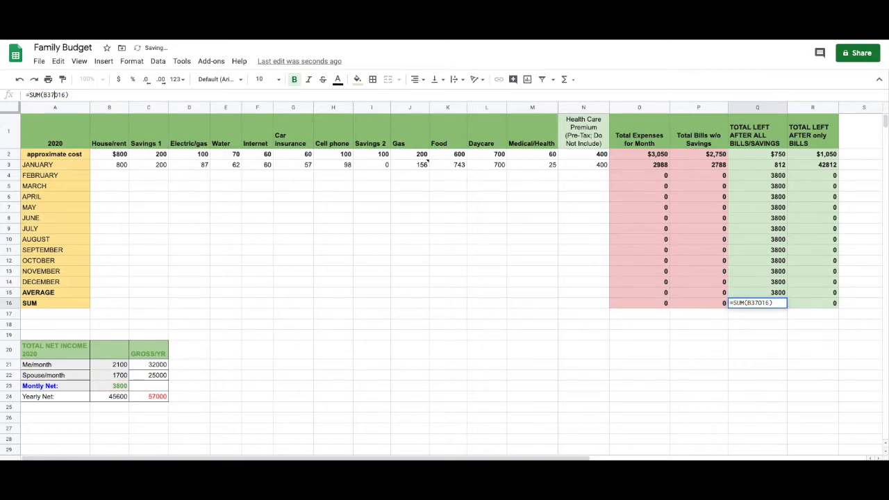
pyautogui.write('3-')
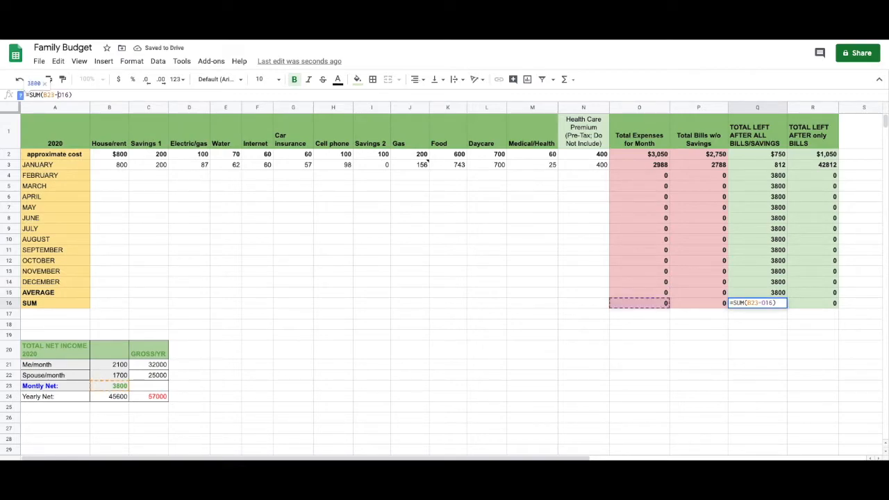
pyautogui.press('Return')
# Step: Correct the January formula in R3 to subtract bills from the monthly net income, =SUM(B23-P3)
pyautogui.click(813, 165)
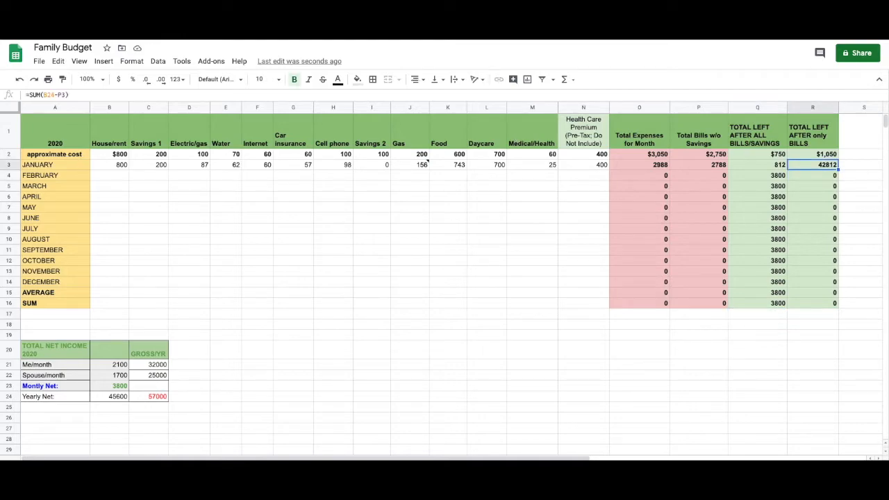
pyautogui.click(54, 95)
pyautogui.press('BackSpace')
pyautogui.write('3')
pyautogui.press('Return')
# Step: Edit the income reference in the March formula in cell R5
pyautogui.click(824, 185)
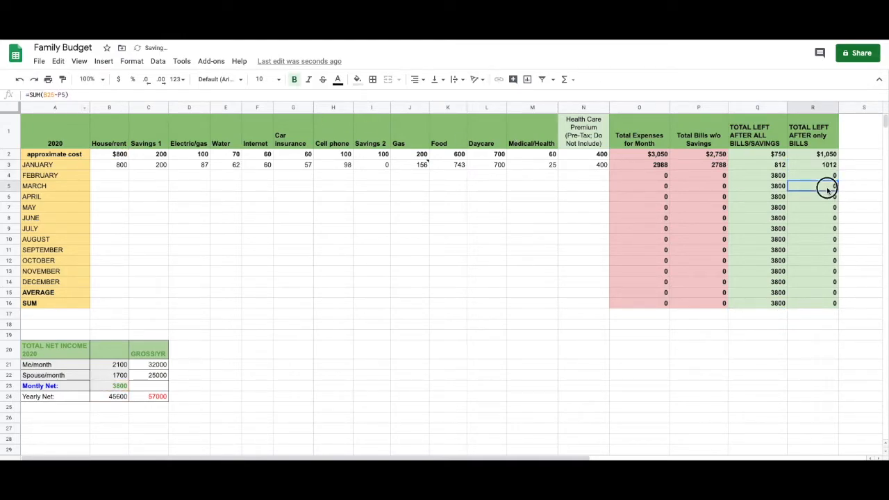
pyautogui.click(56, 95)
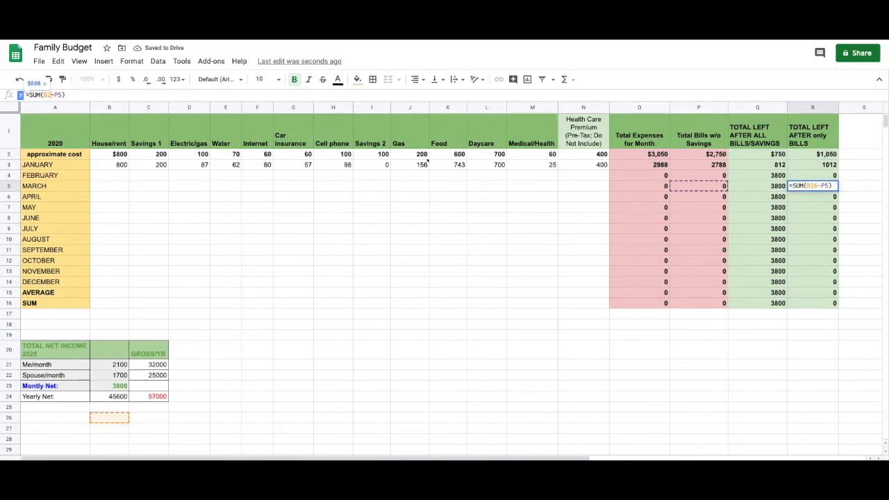
# Step: Correct the March and April formulas in R5 and R6 to subtract bills from the monthly net income in B23
pyautogui.press('BackSpace')
pyautogui.write('3')
pyautogui.press('Return')
pyautogui.click(54, 95)
pyautogui.press('BackSpace')
pyautogui.write('3')
pyautogui.press('Return')
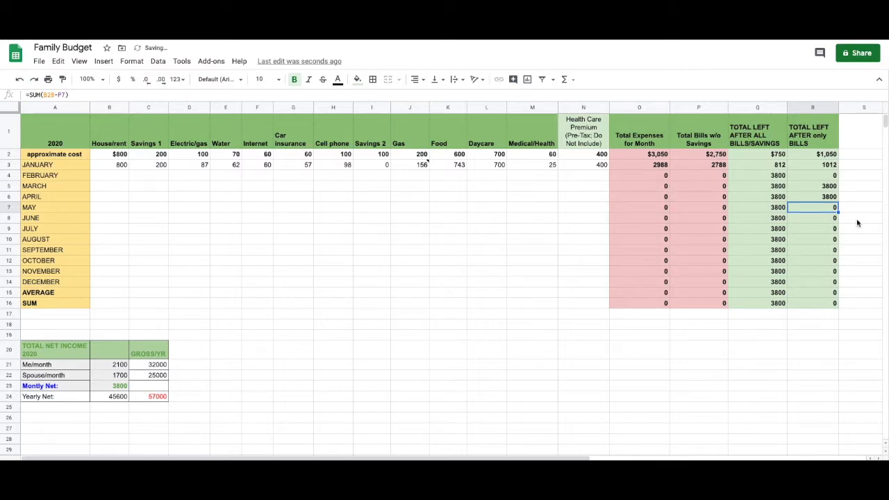
# Step: Change the income reference to B23 in the May and June formulas for the total left after only bills
pyautogui.click(54, 94)
pyautogui.press('BackSpace')
pyautogui.write('3')
pyautogui.press('Return')
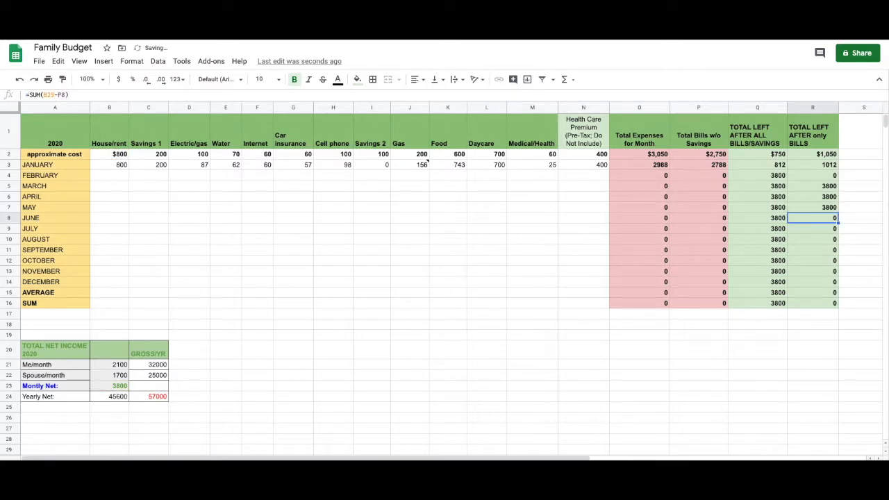
pyautogui.click(57, 94)
pyautogui.press('BackSpace')
pyautogui.write('3')
pyautogui.press('Return')
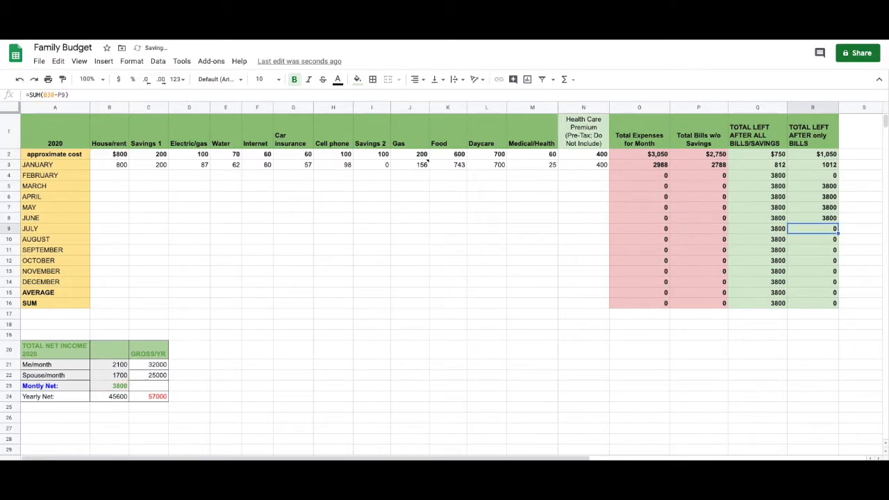
# Step: Point the July and August formulas in R9 and R10 to the monthly net income in B23
pyautogui.click(53, 94)
pyautogui.press('BackSpace')
pyautogui.write('3')
pyautogui.press('Return')
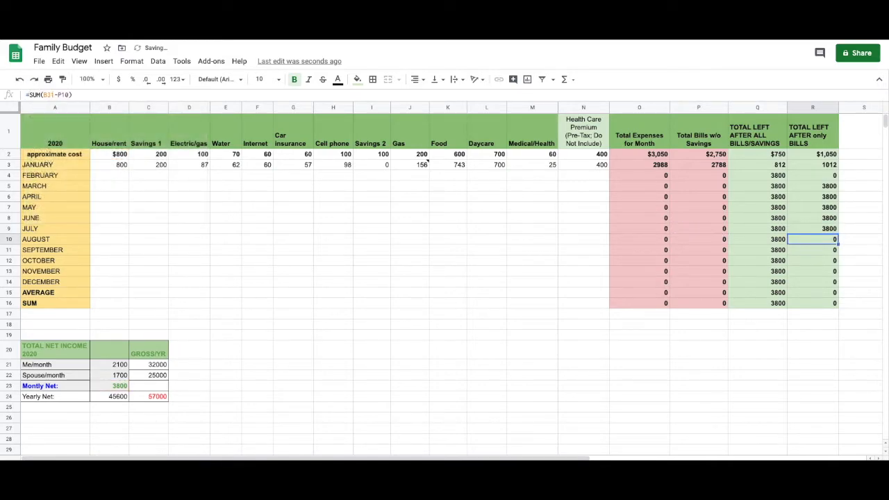
pyautogui.click(53, 95)
pyautogui.press('BackSpace')
pyautogui.press('BackSpace')
pyautogui.write('23')
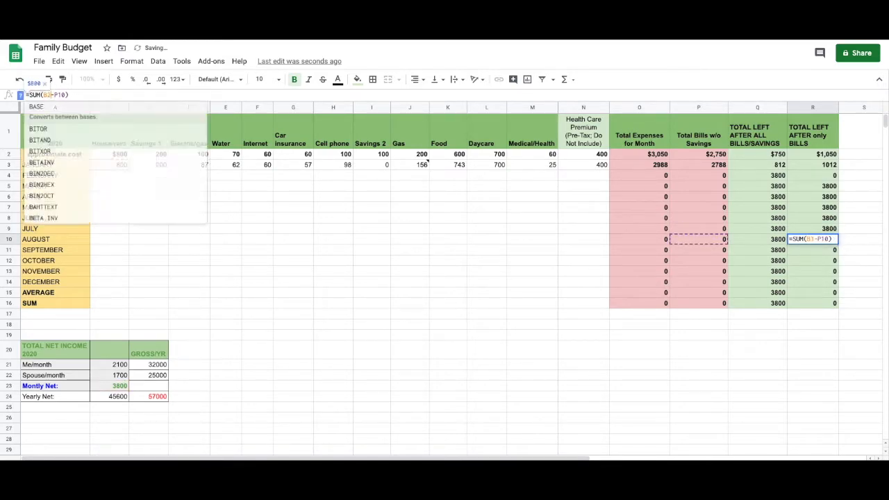
pyautogui.press('Return')
# Step: Replace the income reference with B23 in the September and October formulas in R11 and R12
pyautogui.click(60, 95)
pyautogui.press('BackSpace')
pyautogui.press('BackSpace')
pyautogui.write('23')
pyautogui.press('Return')
pyautogui.click(53, 95)
pyautogui.press('BackSpace')
pyautogui.press('BackSpace')
pyautogui.write('23')
pyautogui.press('Return')
# Step: Set the income reference to B23 in the November and December formulas in R13 and R14
pyautogui.click(54, 94)
pyautogui.press('BackSpace')
pyautogui.press('BackSpace')
pyautogui.write('23')
pyautogui.press('Return')
pyautogui.click(55, 94)
pyautogui.press('BackSpace')
pyautogui.press('BackSpace')
pyautogui.write('23')
pyautogui.press('Return')
# Step: Correct the AVERAGE and SUM row formulas in R15 and R16 to use the monthly net income in B23
pyautogui.click(53, 95)
pyautogui.press('BackSpace')
pyautogui.press('BackSpace')
pyautogui.write('23')
pyautogui.press('Return')
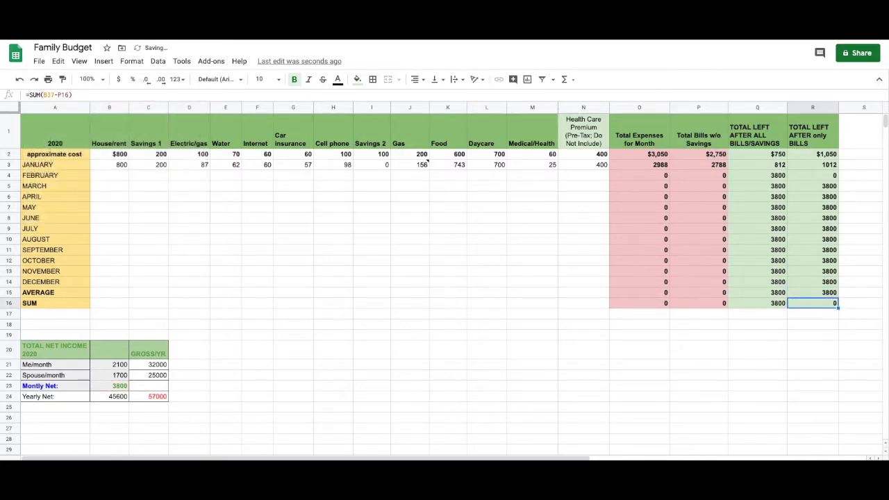
pyautogui.click(54, 94)
pyautogui.press('BackSpace')
pyautogui.press('BackSpace')
pyautogui.write('23')
pyautogui.press('Return')
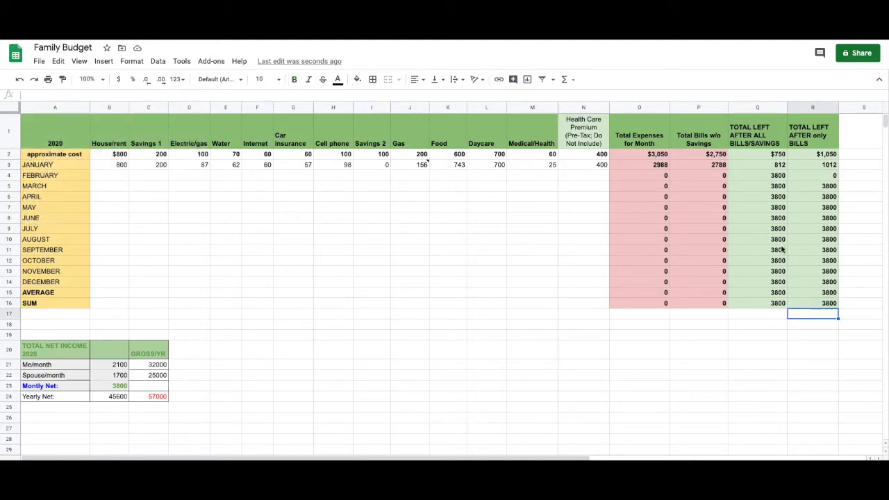
# Step: Format the budget values in B2:R16 as Currency
pyautogui.click(103, 167)
pyautogui.moveTo(238, 238); pyautogui.dragTo(809, 304)
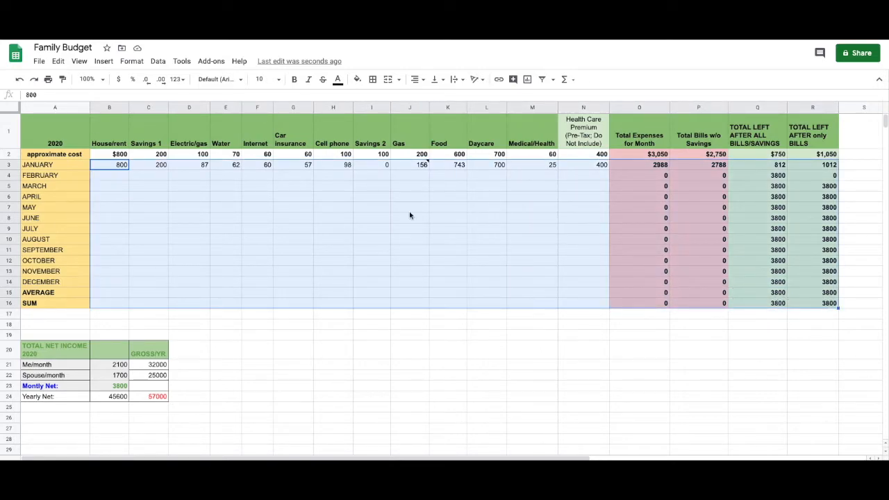
pyautogui.moveTo(114, 154); pyautogui.dragTo(806, 304)
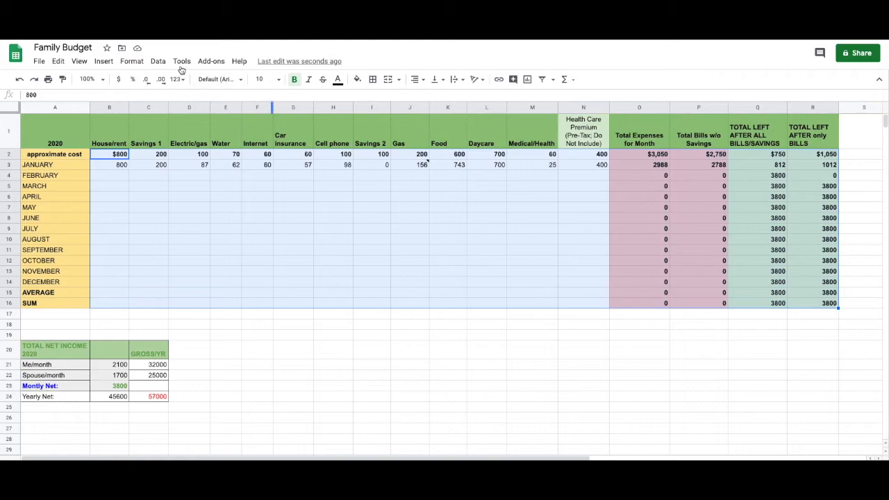
pyautogui.click(132, 61)
pyautogui.moveTo(149, 104)
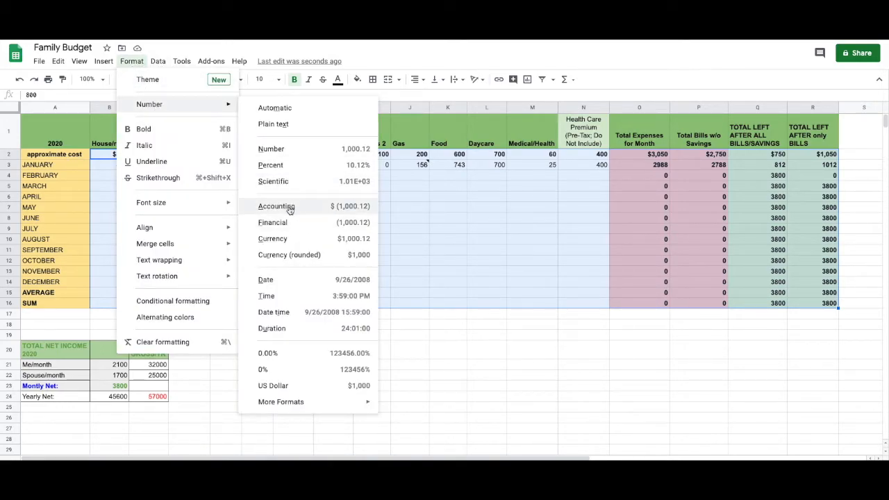
pyautogui.click(289, 237)
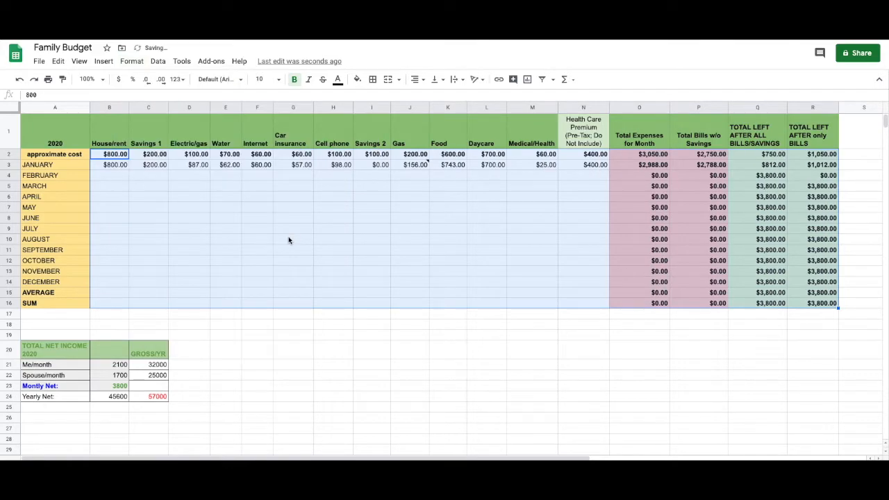
pyautogui.click(289, 239)
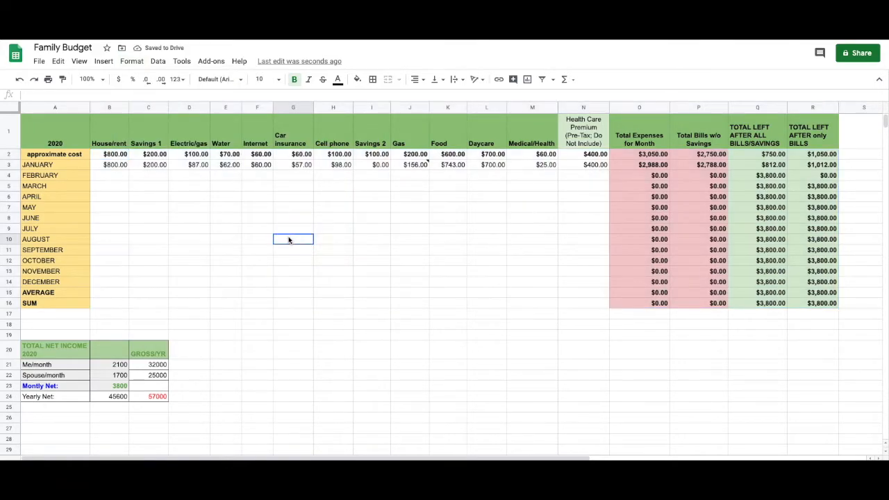
# Step: Apply the Currency (rounded) number format to the budget values in B2:R16
pyautogui.click(113, 156)
pyautogui.moveTo(113, 156); pyautogui.dragTo(833, 304)
pyautogui.click(132, 62)
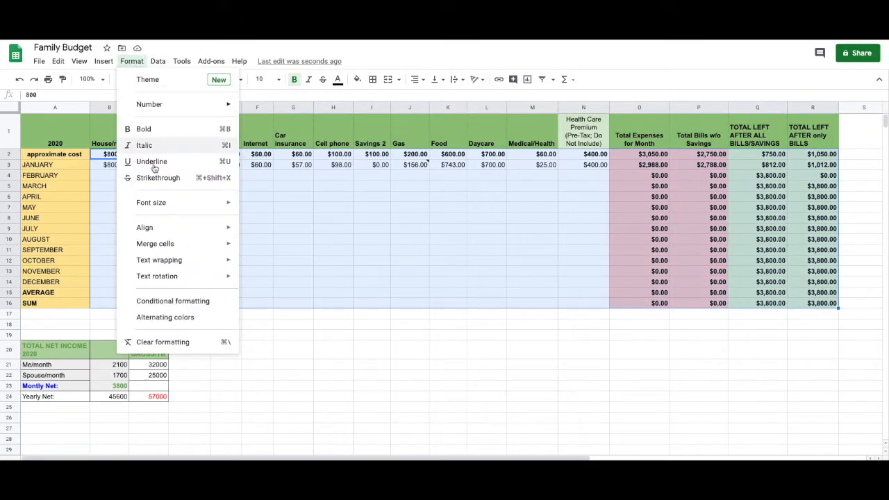
pyautogui.moveTo(161, 104)
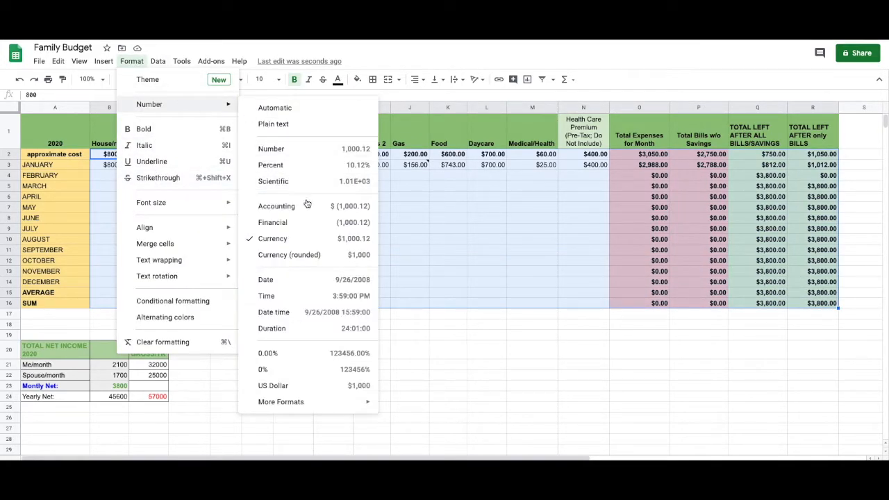
pyautogui.click(295, 255)
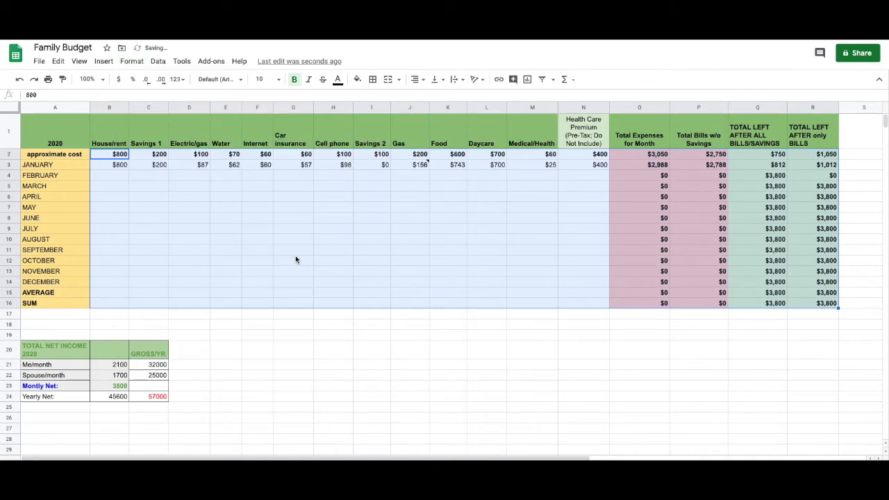
pyautogui.click(315, 221)
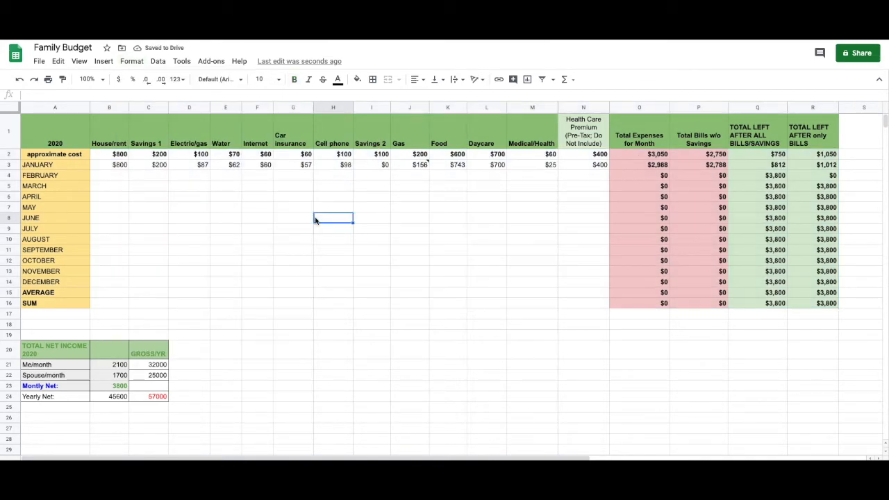
pyautogui.click(588, 178)
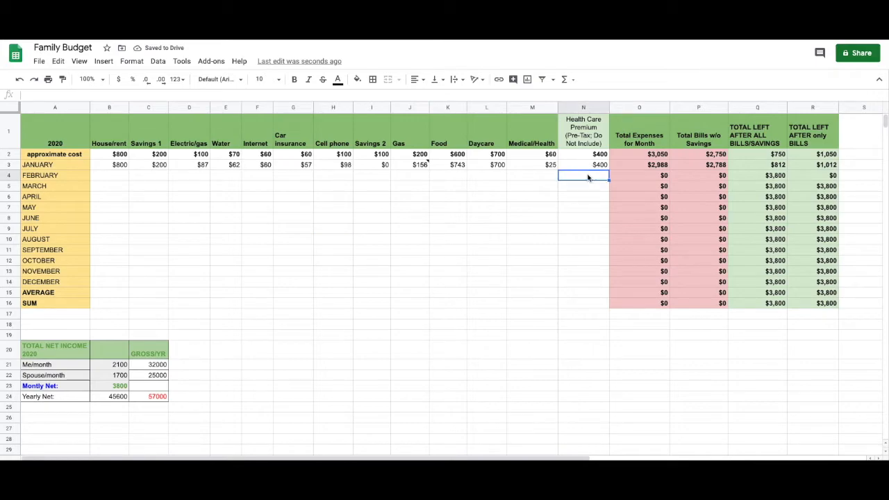
pyautogui.click(761, 165)
pyautogui.click(802, 167)
pyautogui.click(784, 167)
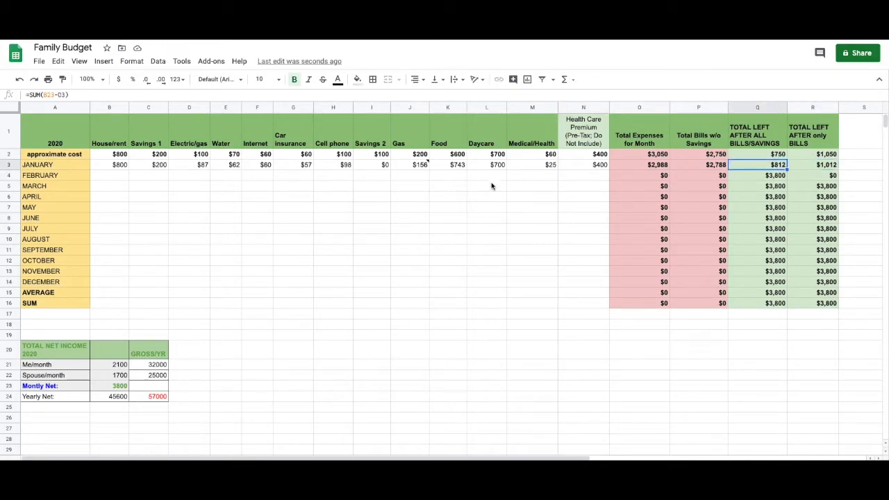
# Step: Enter the February amounts for House/rent as 800, Savings 1 as 150 and Electric/gas as 107
pyautogui.click(118, 176)
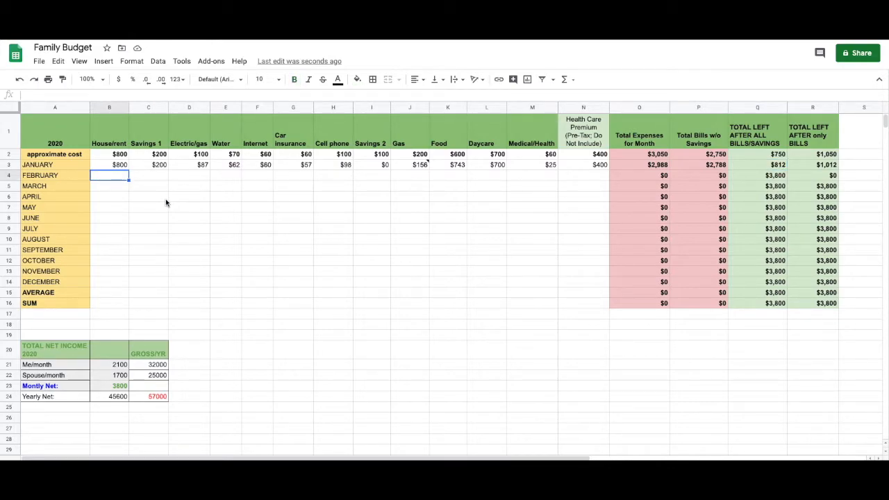
pyautogui.write('800')
pyautogui.press('Tab')
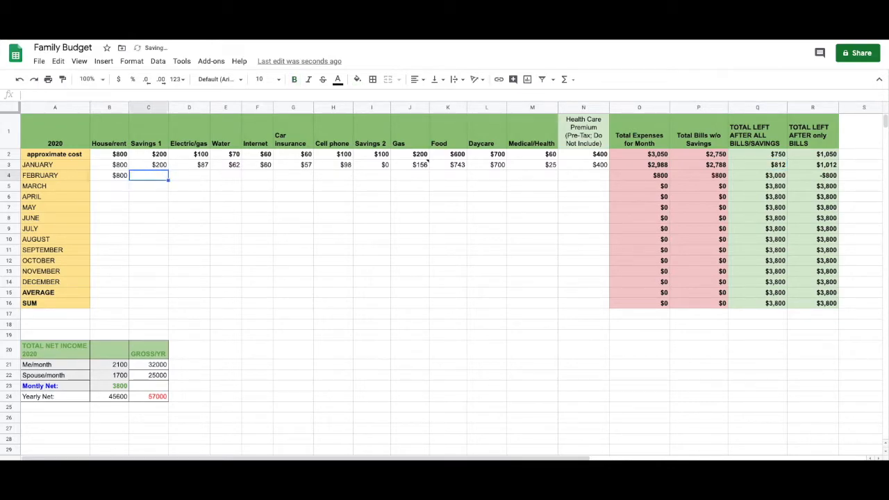
pyautogui.write('150')
pyautogui.press('Tab')
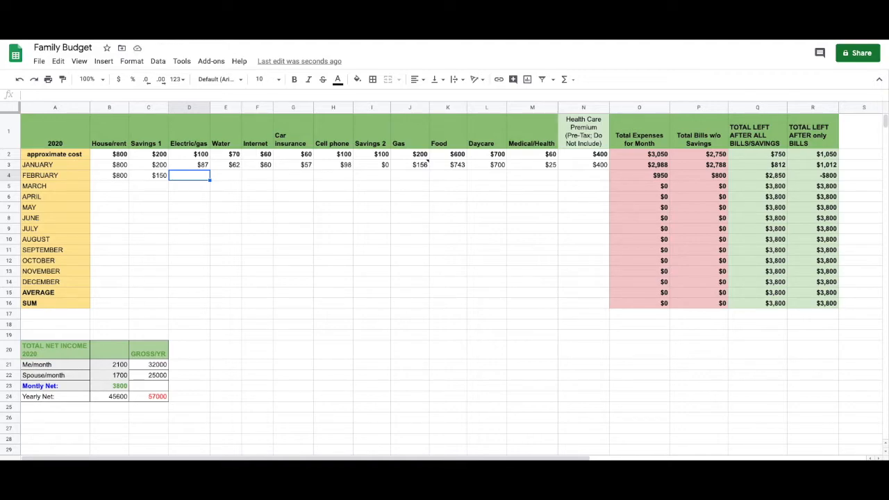
pyautogui.write('107')
pyautogui.press('Tab')
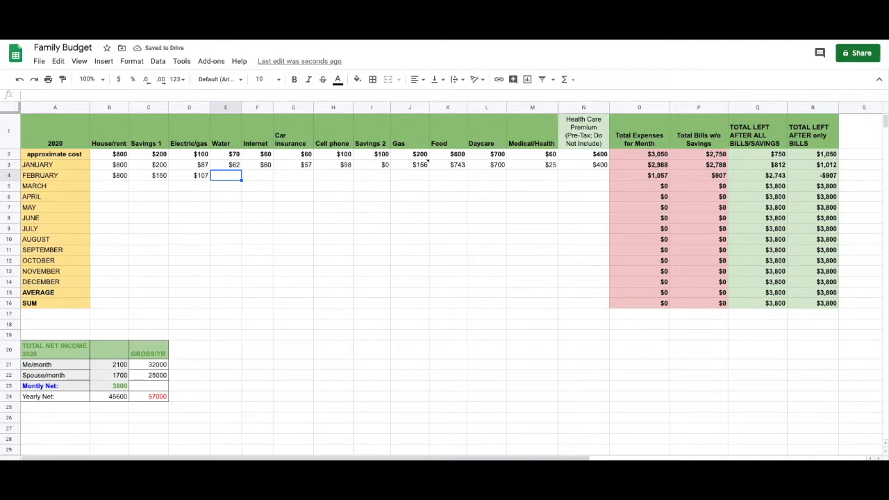
# Step: Fill in the February amounts for Water as 72, Internet as 60 and Car insurance as 57
pyautogui.write('72')
pyautogui.press('Tab')
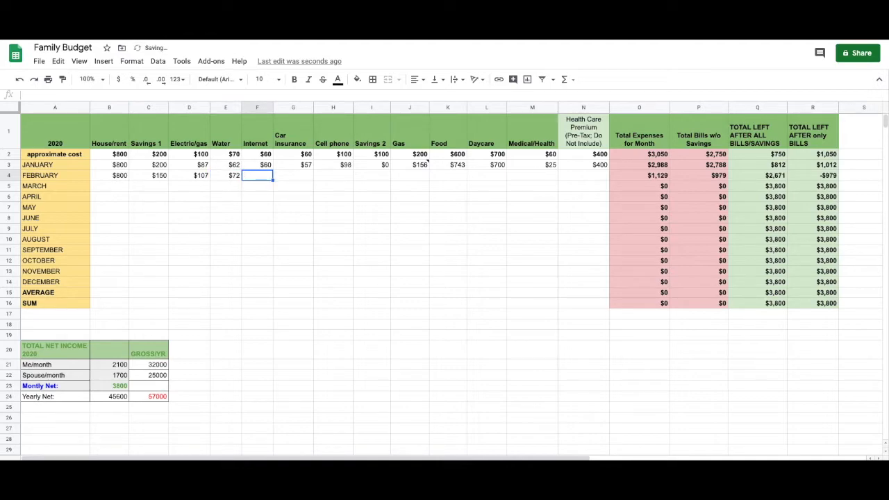
pyautogui.write('60')
pyautogui.press('Tab')
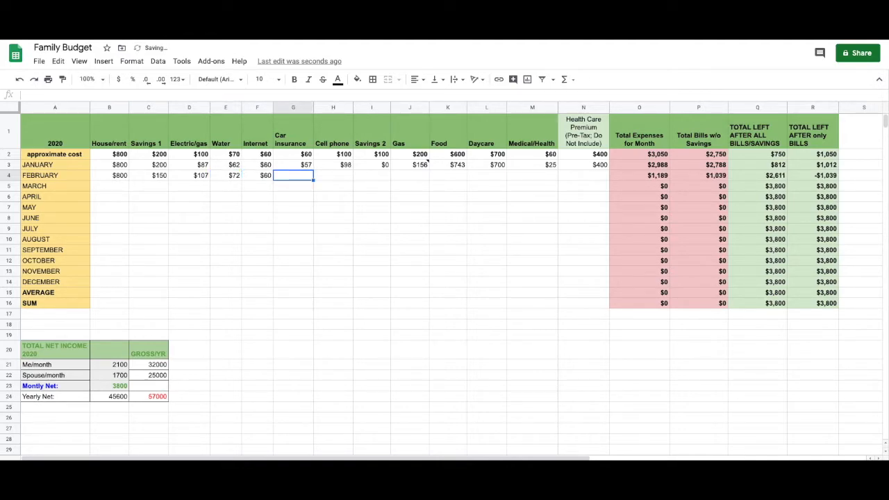
pyautogui.write('57')
pyautogui.press('Tab')
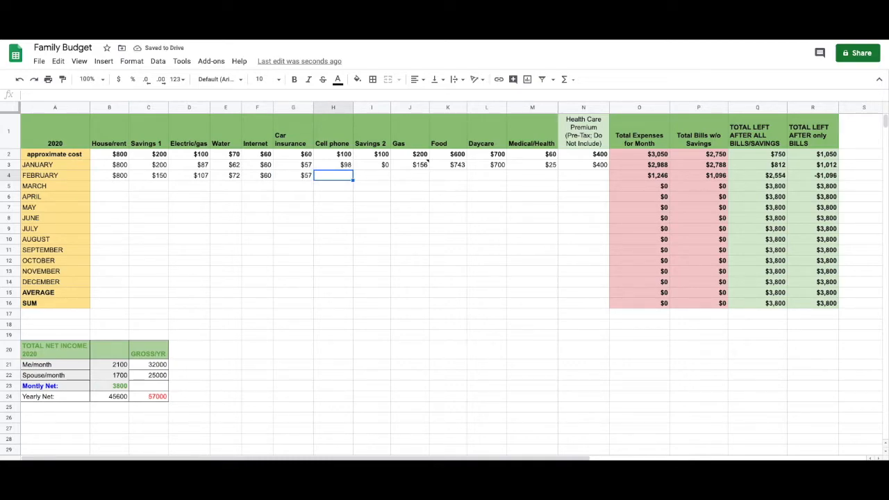
# Step: Enter the February amounts for Cell phone as 96, Savings 2 as 100, Gas as 220 and Food as 615
pyautogui.write('96')
pyautogui.press('Tab')
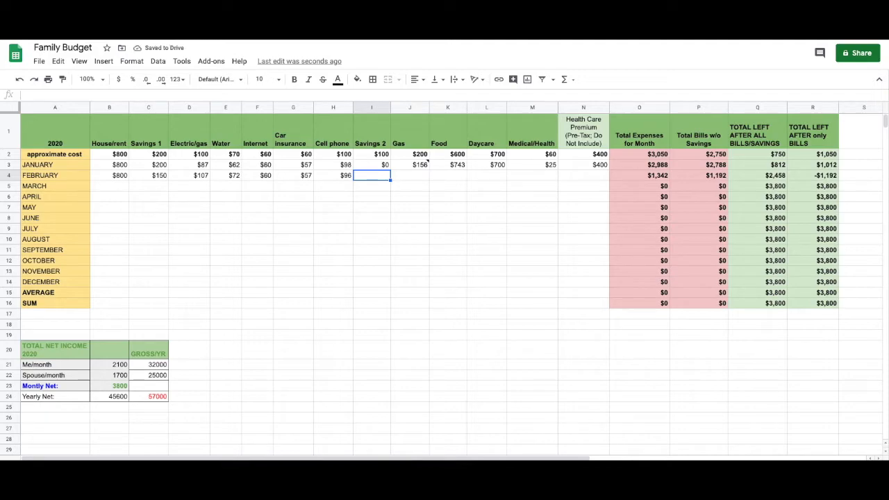
pyautogui.write('100')
pyautogui.press('Tab')
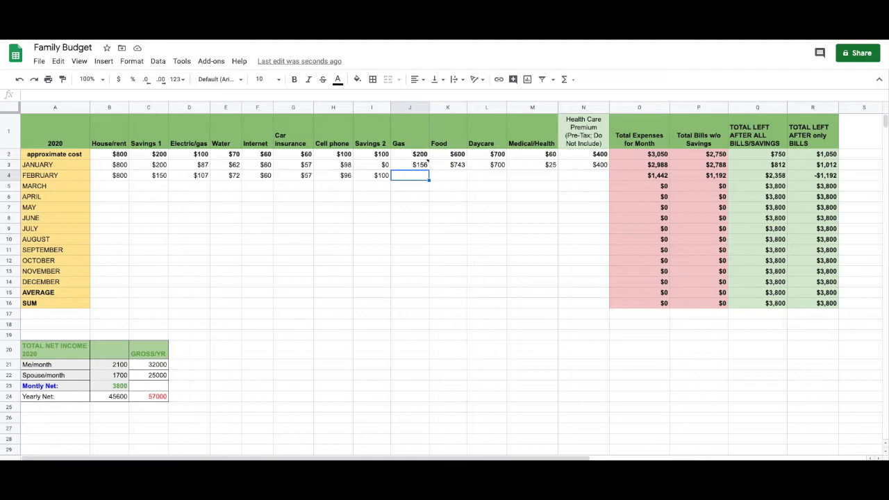
pyautogui.write('220')
pyautogui.press('Tab')
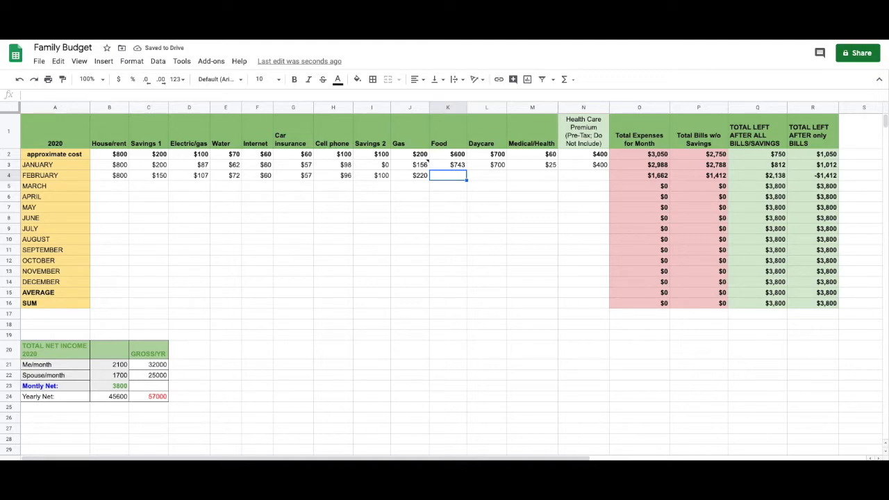
pyautogui.write('615')
pyautogui.press('Tab')
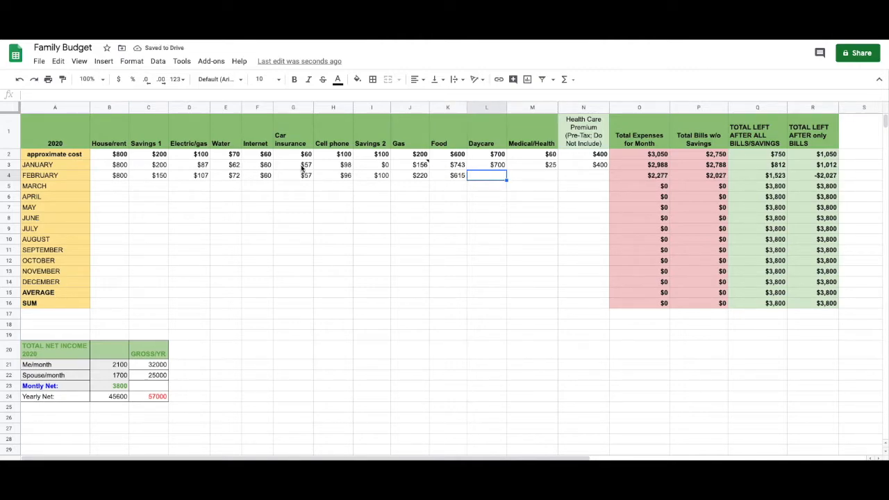
# Step: Complete the February row with Daycare 700, Medical/Health 100 and Health Care Premium 400
pyautogui.click(456, 155)
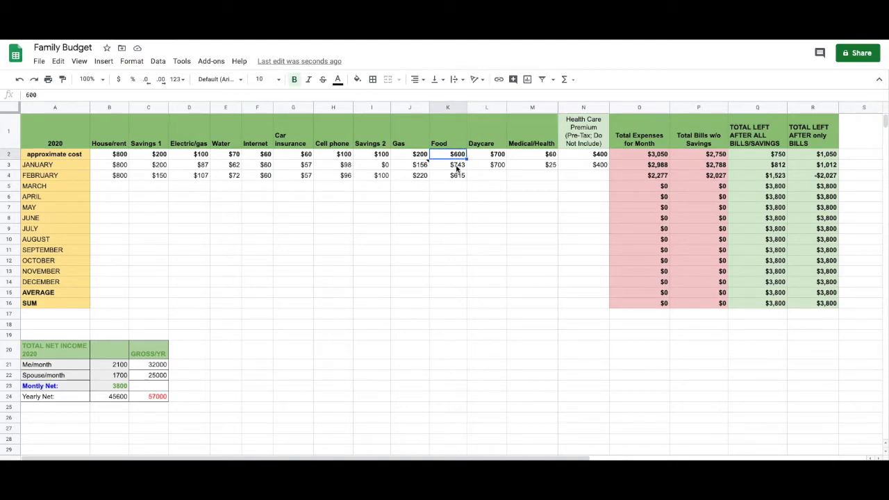
pyautogui.click(487, 180)
pyautogui.write('700')
pyautogui.press('Tab')
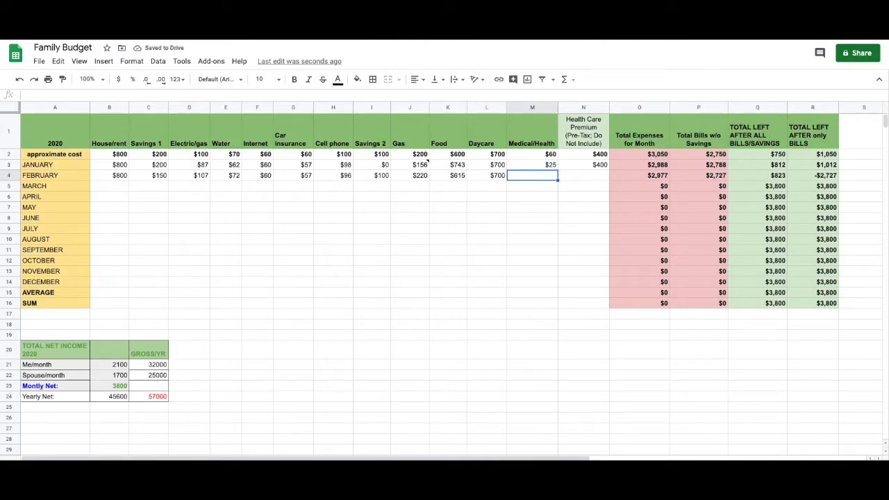
pyautogui.write('100')
pyautogui.press('Tab')
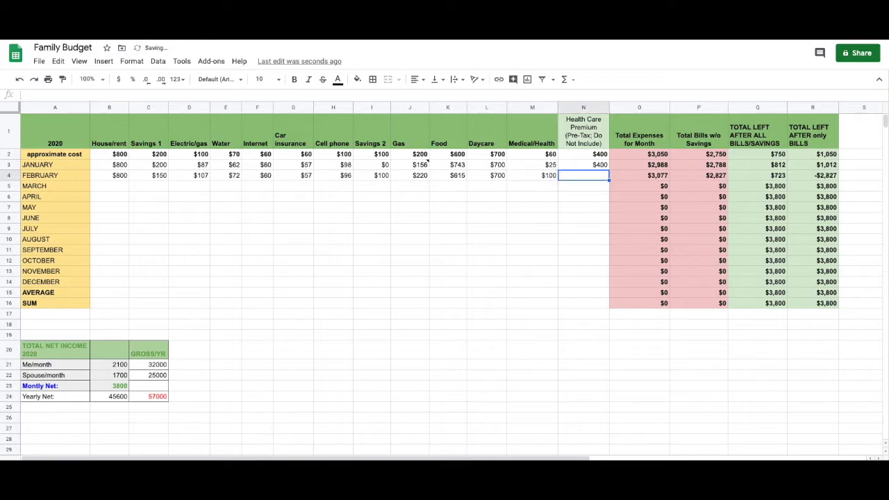
pyautogui.write('400')
pyautogui.press('Return')
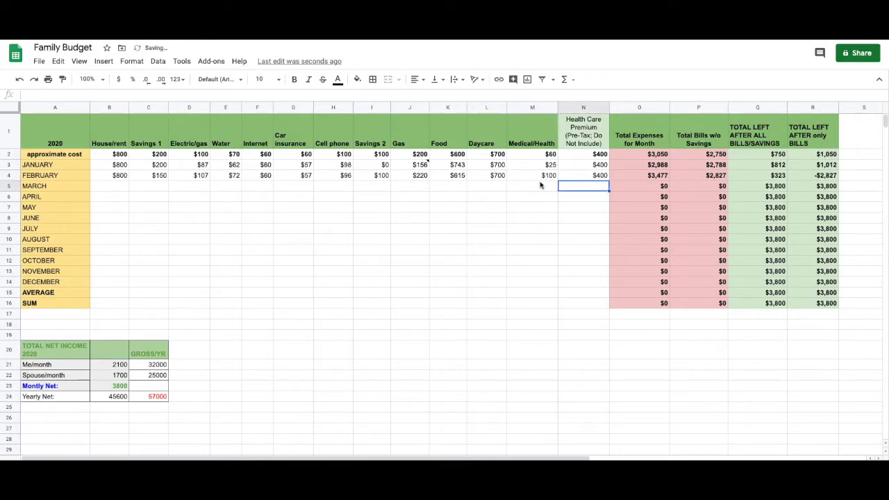
# Step: Correct the February TOTAL LEFT AFTER only BILLS formula in R4 to =SUM(B23-P4)
pyautogui.click(819, 178)
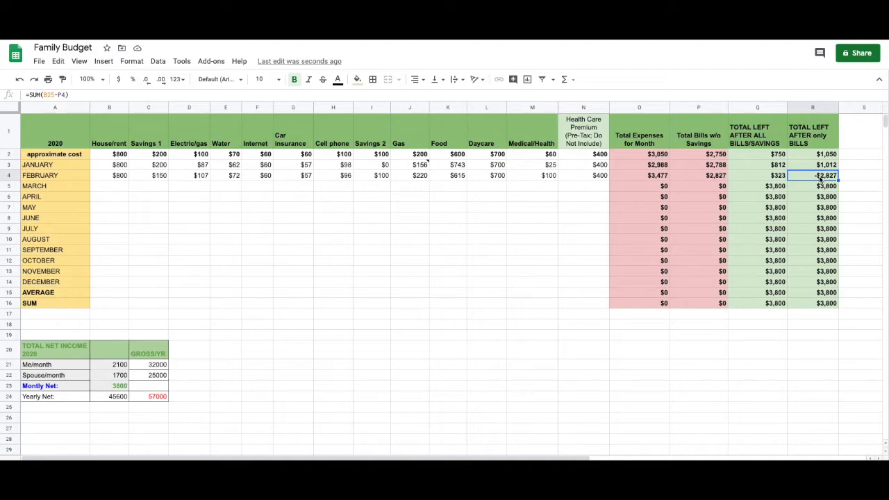
pyautogui.click(52, 95)
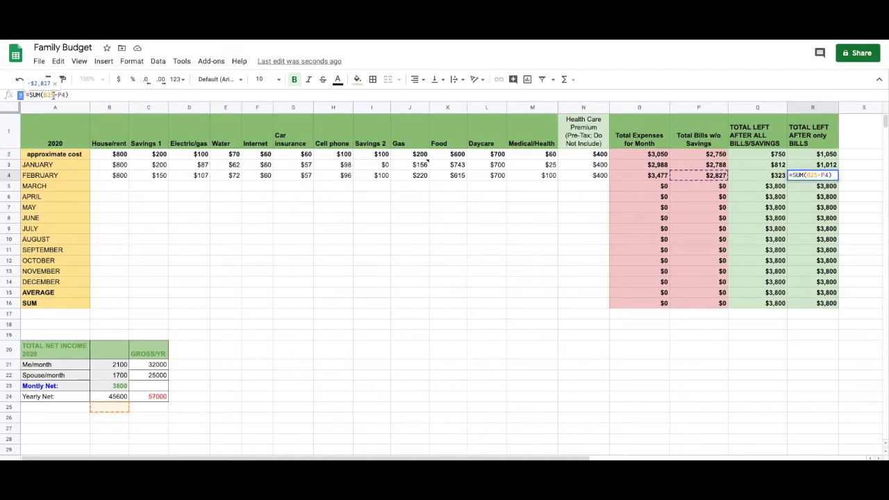
pyautogui.press('BackSpace')
pyautogui.write('3')
pyautogui.press('Return')
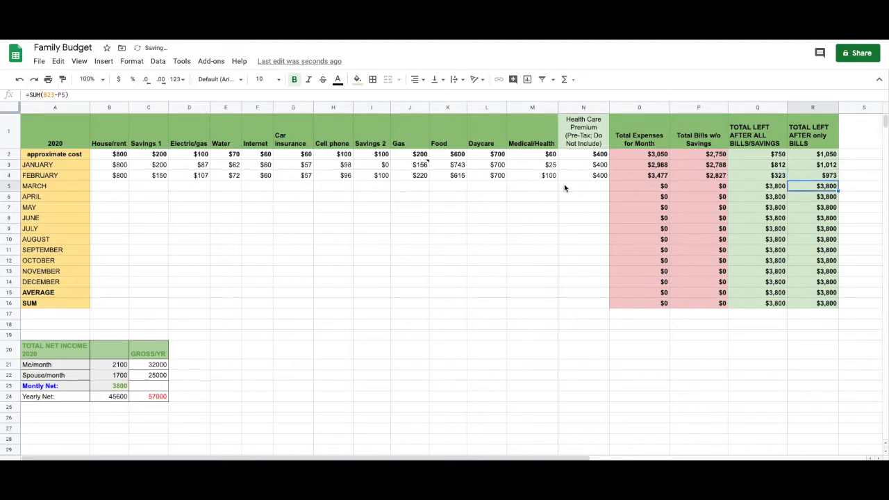
# Step: Check the formulas in the TOTAL LEFT AFTER only BILLS column from February down to the SUM row
pyautogui.press('Up')
pyautogui.press('Down')
pyautogui.press('Down')
pyautogui.press('Down')
pyautogui.press('Down')
pyautogui.press('Down')
pyautogui.press('Down')
pyautogui.press('Down')
pyautogui.press('Down')
pyautogui.press('Down')
pyautogui.press('Down')
pyautogui.press('Down')
pyautogui.press('Down')
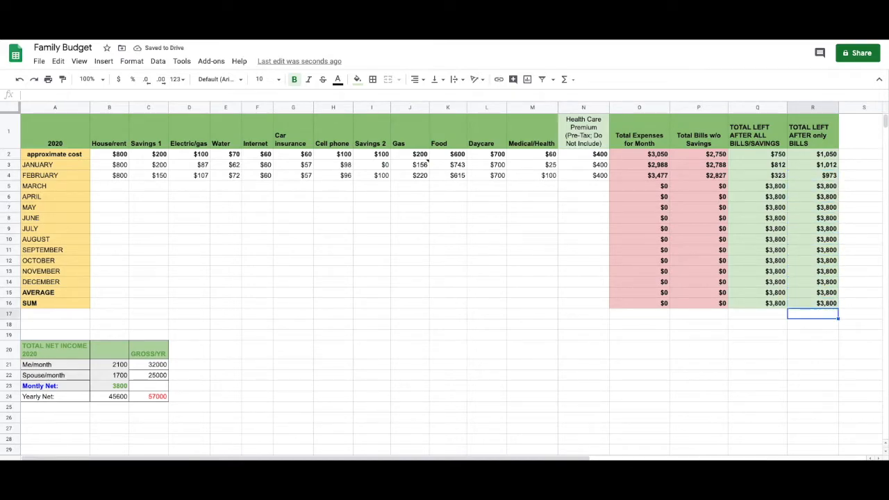
# Step: Check the formulas in the TOTAL LEFT AFTER ALL BILLS/SAVINGS column for the correct income cell reference
pyautogui.press('Left')
pyautogui.press('Up')
pyautogui.press('Up')
pyautogui.press('Up')
pyautogui.press('Up')
pyautogui.press('Up')
pyautogui.press('Up')
pyautogui.press('Up')
pyautogui.press('Up')
pyautogui.press('Up')
pyautogui.press('Up')
pyautogui.press('Up')
pyautogui.press('Up')
pyautogui.press('Up')
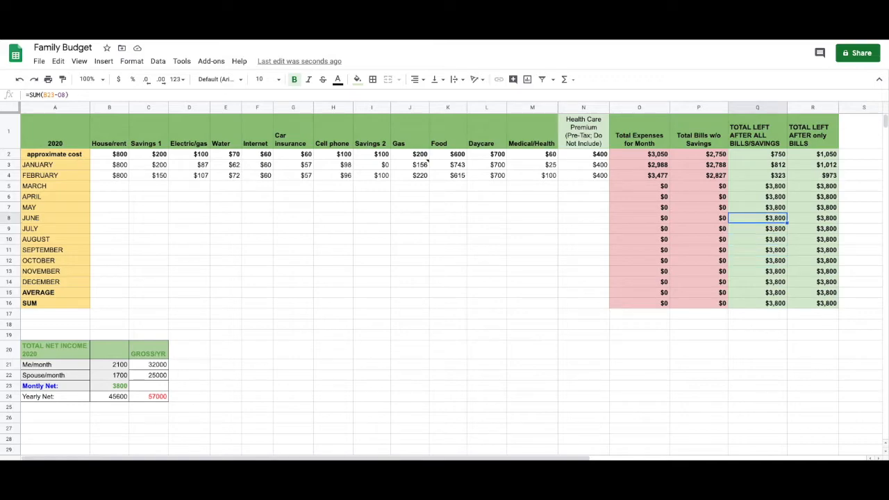
pyautogui.press('Down')
pyautogui.press('Down')
pyautogui.press('Down')
pyautogui.press('Down')
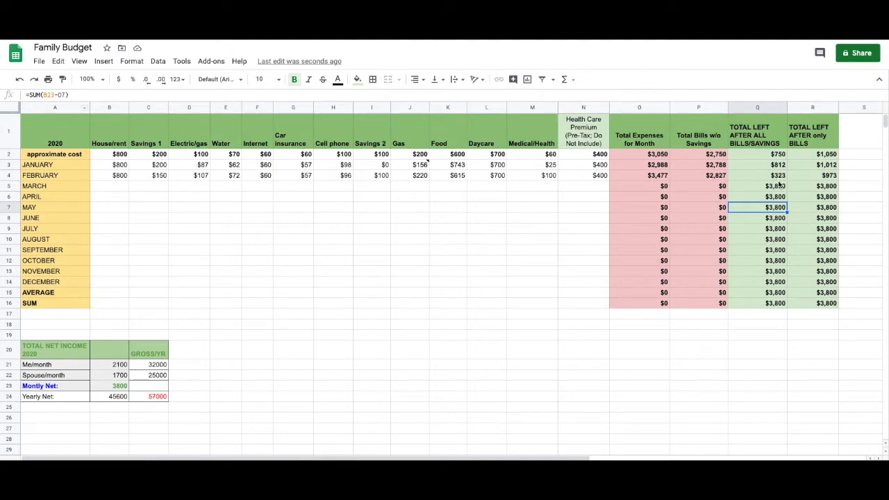
pyautogui.click(824, 178)
pyautogui.click(780, 178)
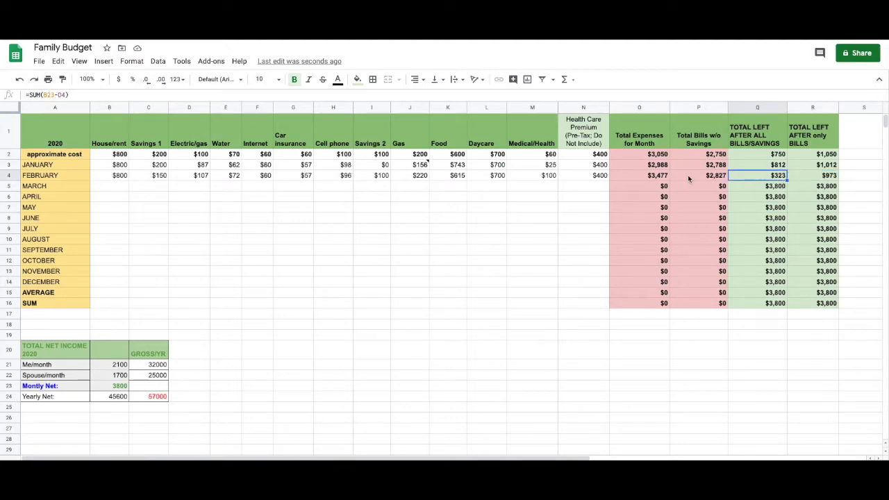
# Step: Calculate the House/rent average in B15 with an AVERAGE formula over January to December, B3:B14
pyautogui.click(109, 295)
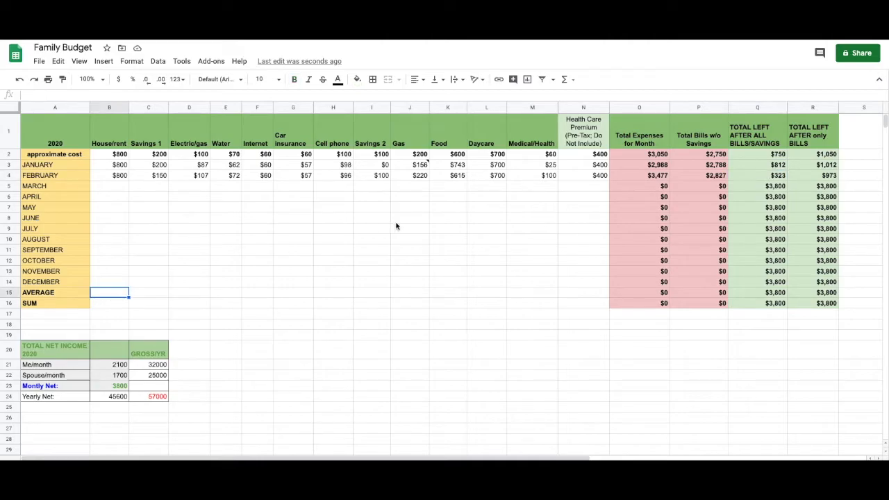
pyautogui.click(564, 79)
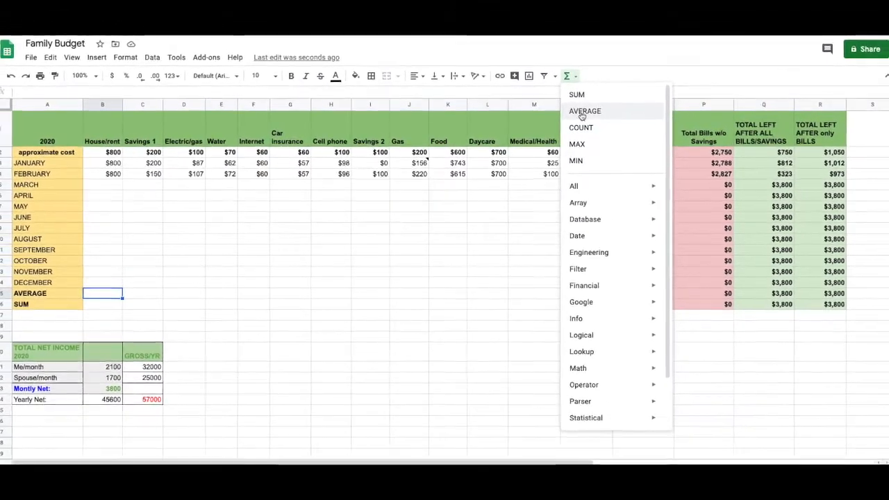
pyautogui.click(583, 113)
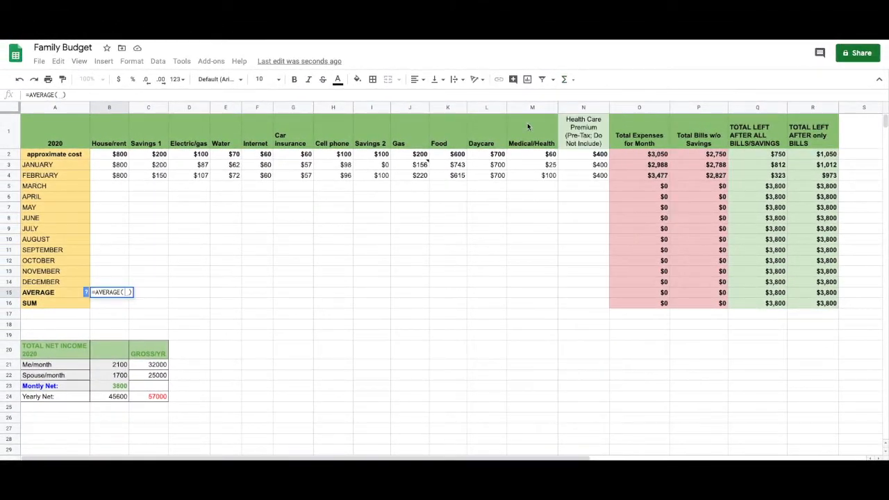
pyautogui.click(101, 168)
pyautogui.moveTo(101, 168); pyautogui.dragTo(121, 282)
pyautogui.press('Return')
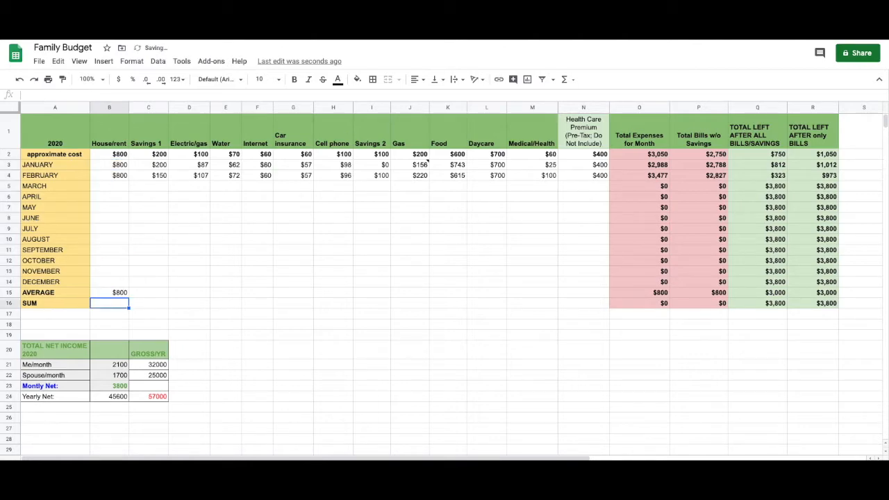
# Step: Copy the House/rent AVERAGE formula across the AVERAGE row from Savings 1 to Health Care Premium, C15:N15
pyautogui.click(118, 294)
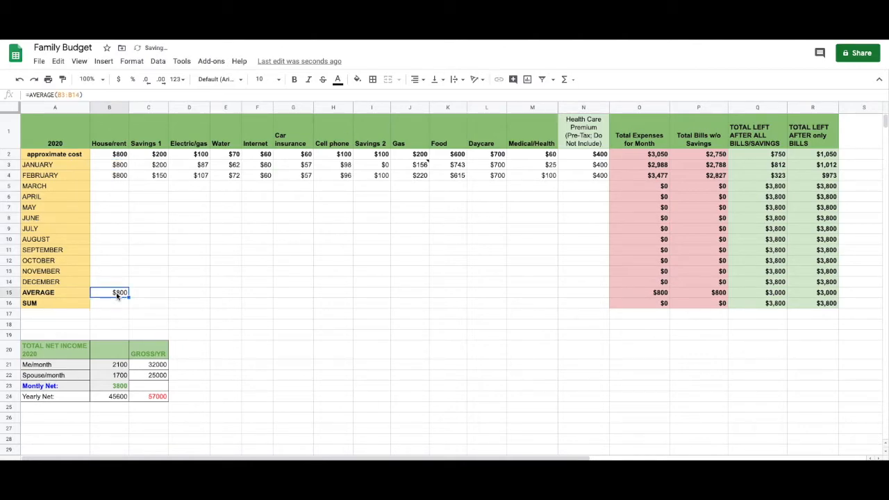
pyautogui.rightClick(117, 294)
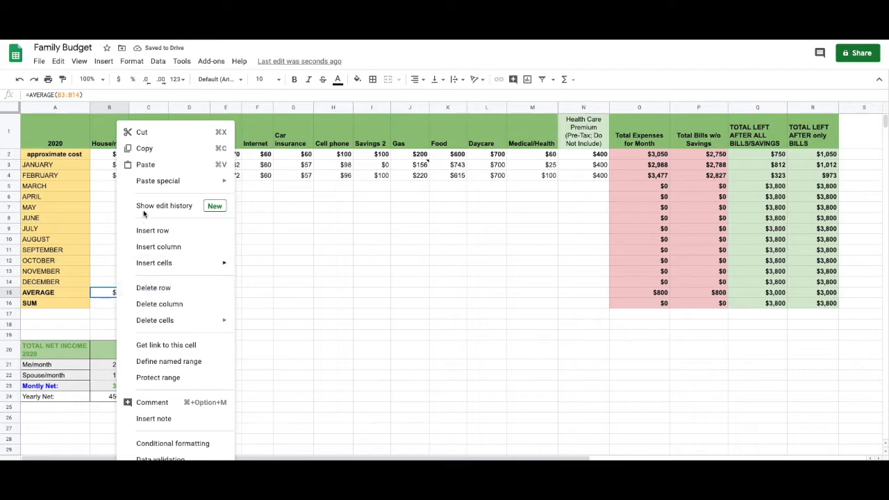
pyautogui.click(139, 149)
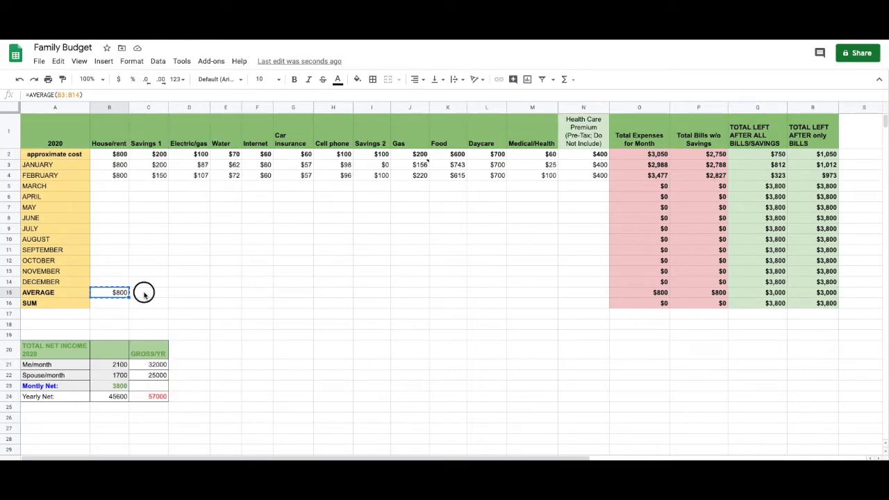
pyautogui.moveTo(143, 294); pyautogui.dragTo(567, 295)
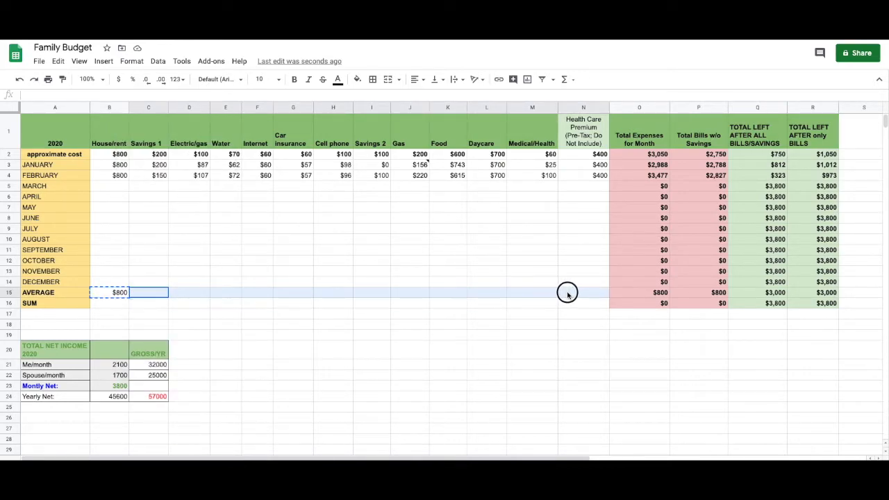
pyautogui.rightClick(490, 297)
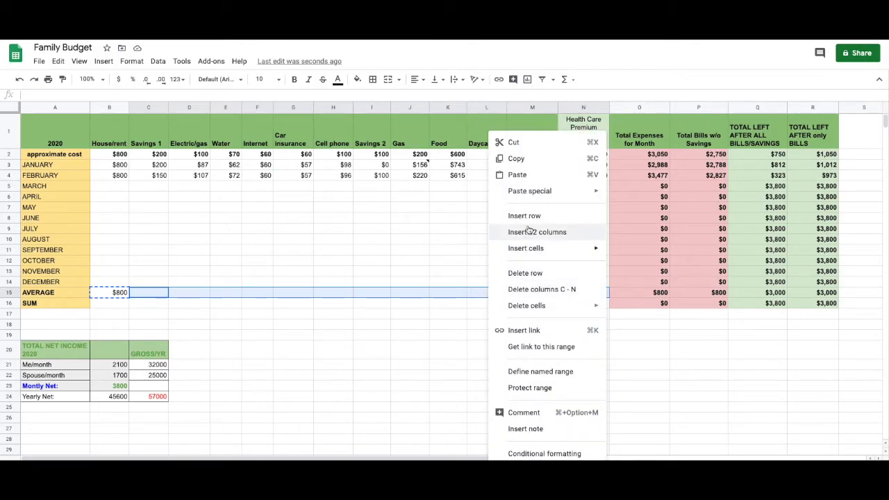
pyautogui.click(521, 176)
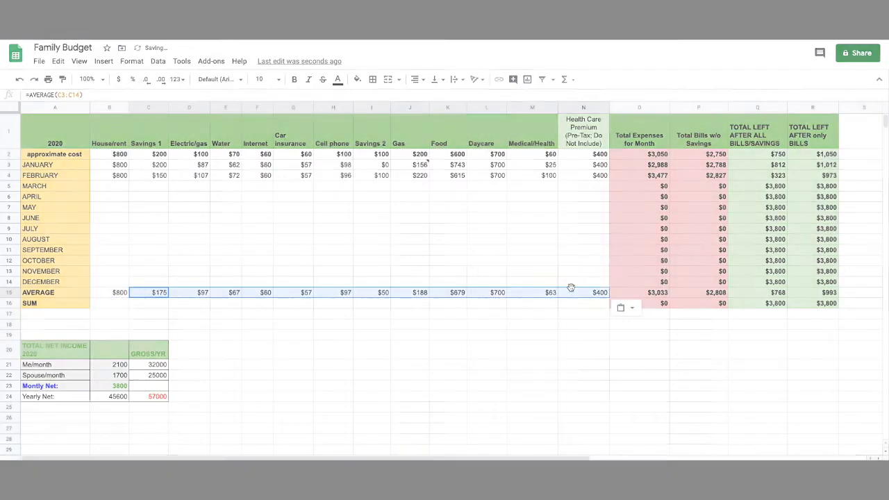
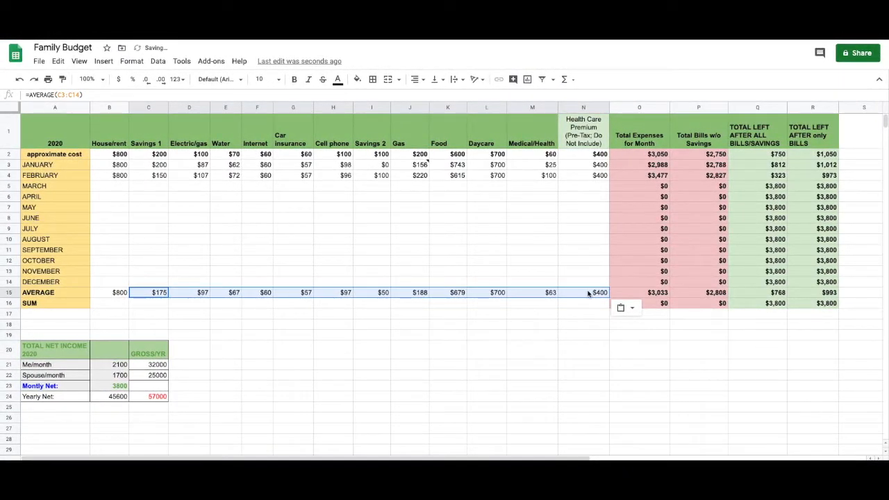
# Step: Total the House/rent column in B16 with a SUM formula over January to December, B3:B14
pyautogui.click(110, 307)
pyautogui.click(566, 79)
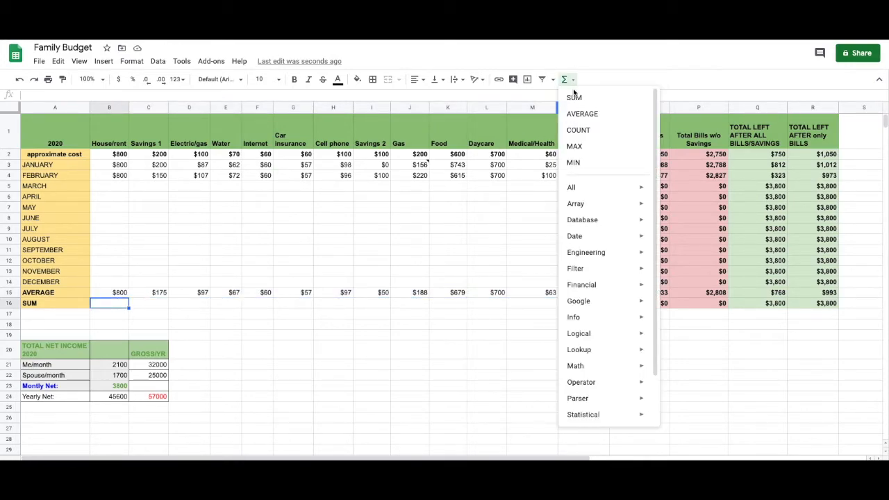
pyautogui.click(574, 96)
pyautogui.click(105, 186)
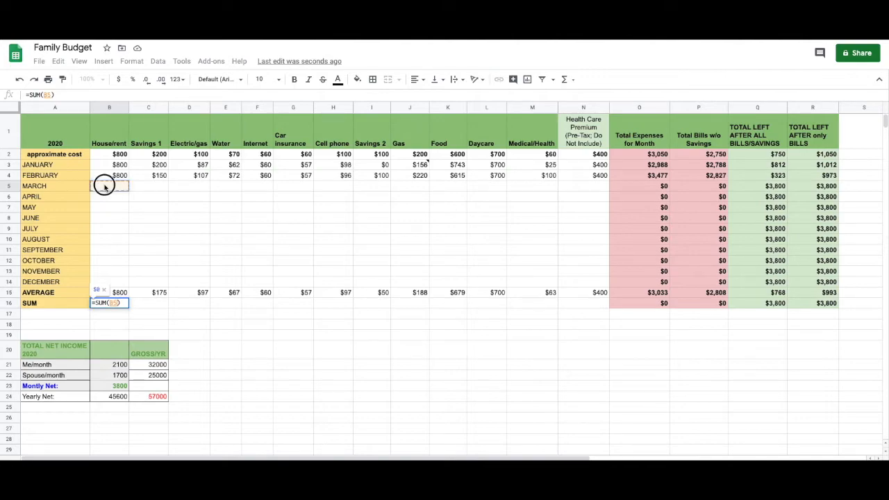
pyautogui.click(104, 165)
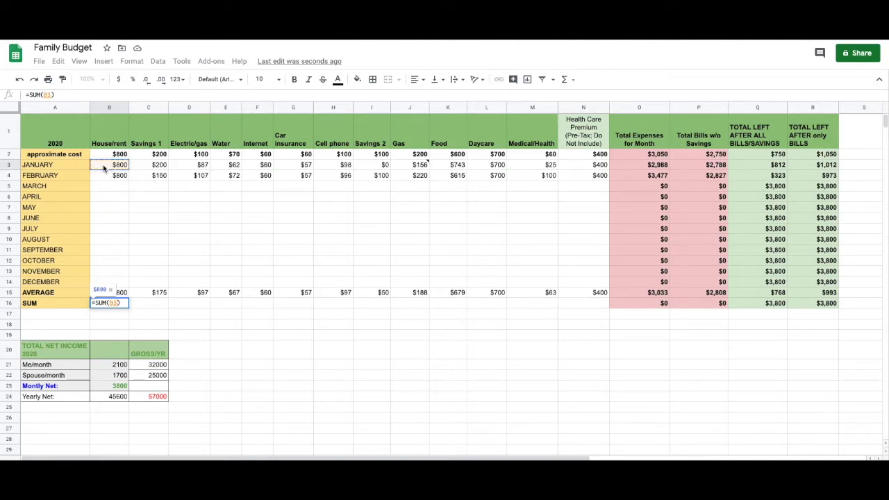
pyautogui.moveTo(102, 166); pyautogui.dragTo(118, 281)
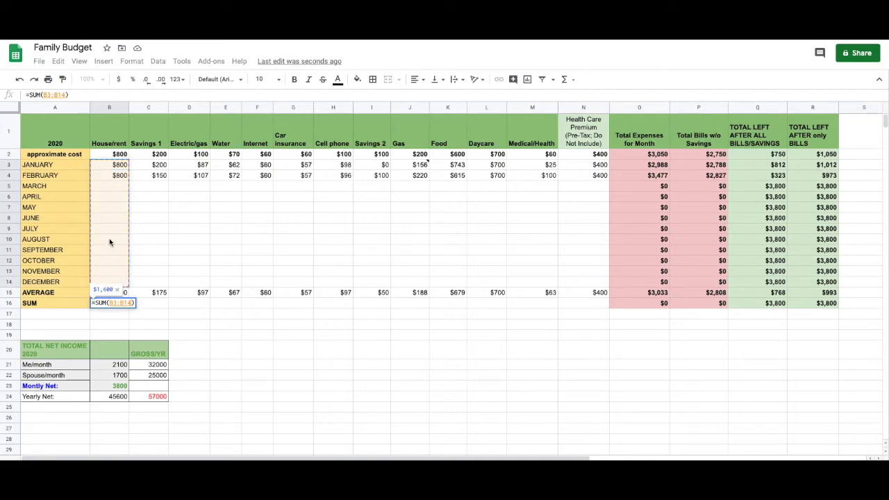
pyautogui.press('Return')
# Step: Copy the House/rent SUM formula across the SUM row from Savings 1 to Health Care Premium, C16:N16
pyautogui.click(119, 305)
pyautogui.rightClick(115, 302)
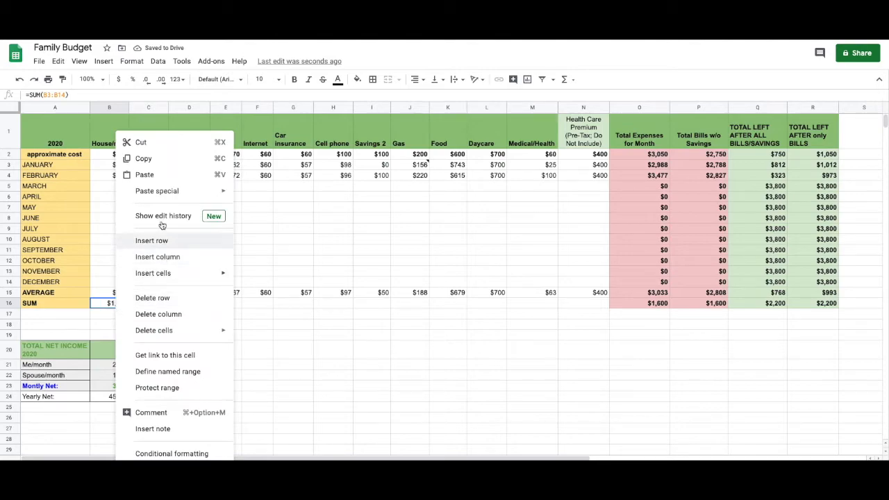
pyautogui.click(144, 158)
pyautogui.moveTo(146, 307); pyautogui.dragTo(564, 304)
pyautogui.rightClick(536, 309)
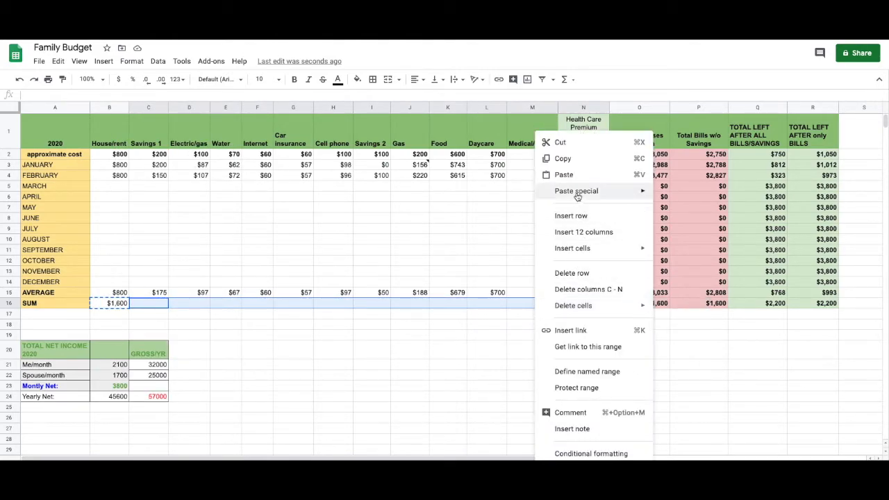
pyautogui.click(563, 175)
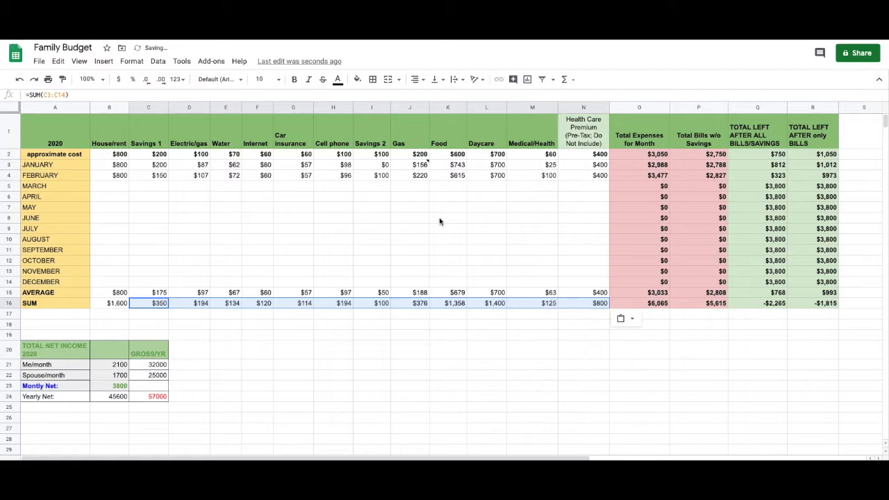
# Step: Add a row label under SUM in A17, copied from the SUM label's formatting and reading % OF YEARLY INCOME
pyautogui.click(38, 305)
pyautogui.hotkey('ctrl', 'c')
pyautogui.click(36, 314)
pyautogui.hotkey('ctrl', 'v')
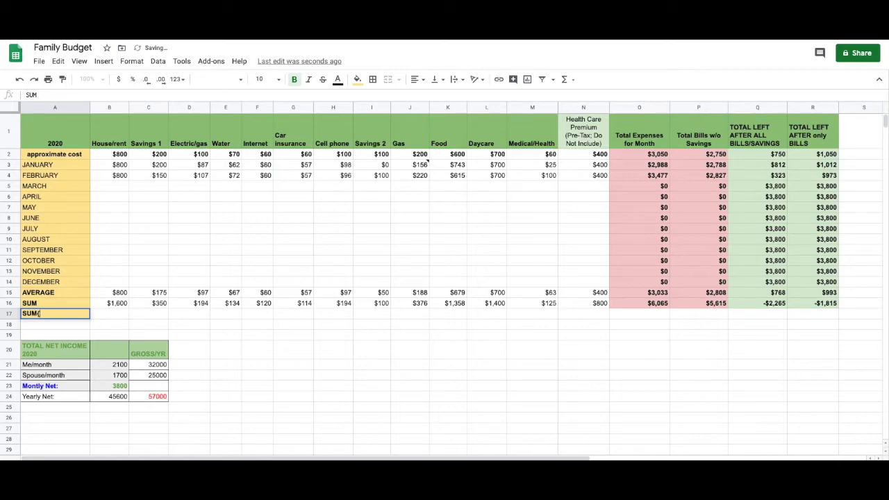
pyautogui.press('BackSpace')
pyautogui.write('PERCENTAGE')
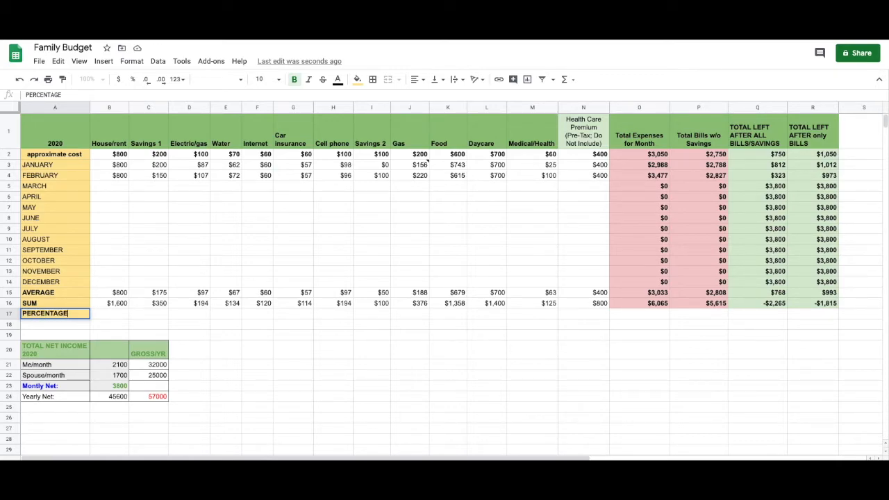
pyautogui.press('Tab')
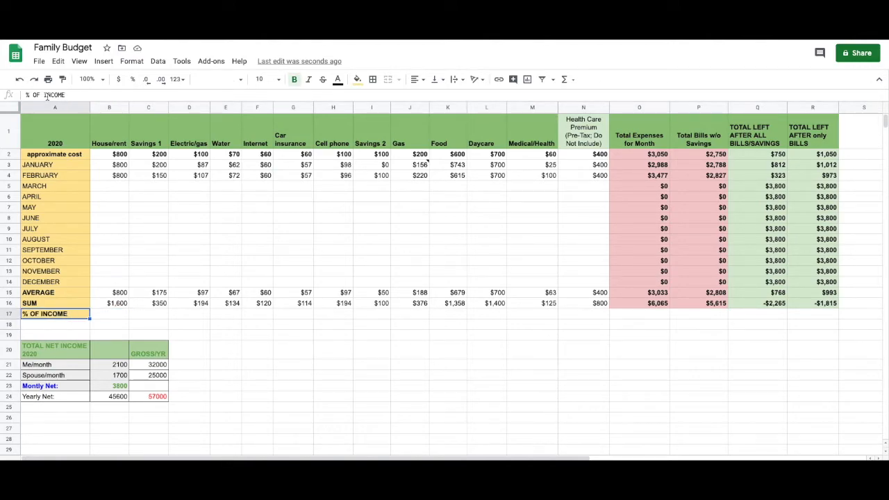
pyautogui.click(44, 95)
pyautogui.write('YEARLY INCOME')
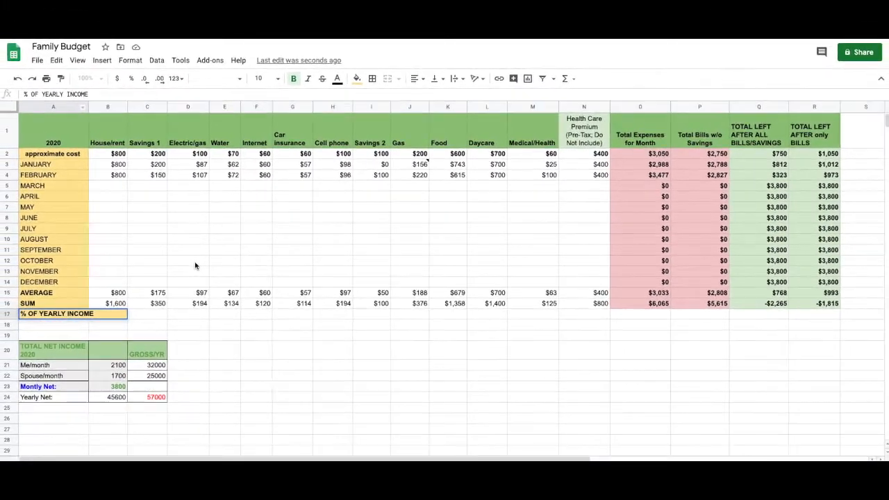
pyautogui.click(177, 315)
# Step: Calculate House/rent's share of yearly net income in B17 with the formula =B16/B24
pyautogui.click(118, 312)
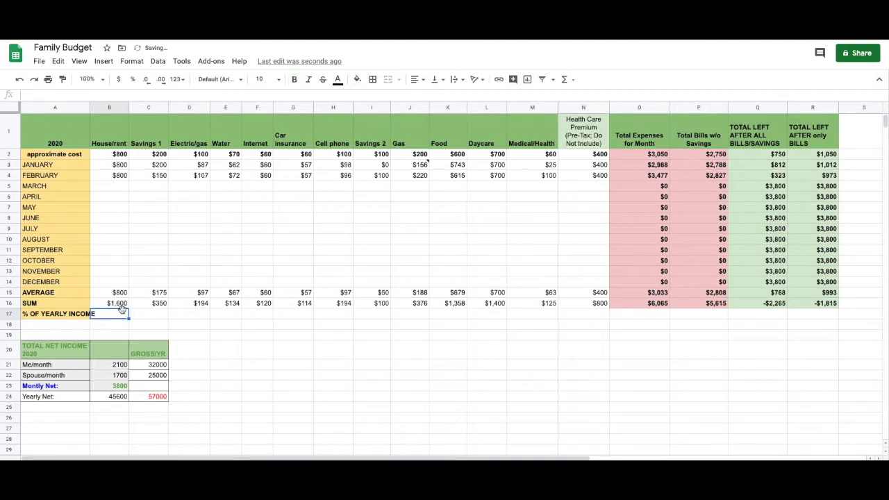
pyautogui.click(123, 304)
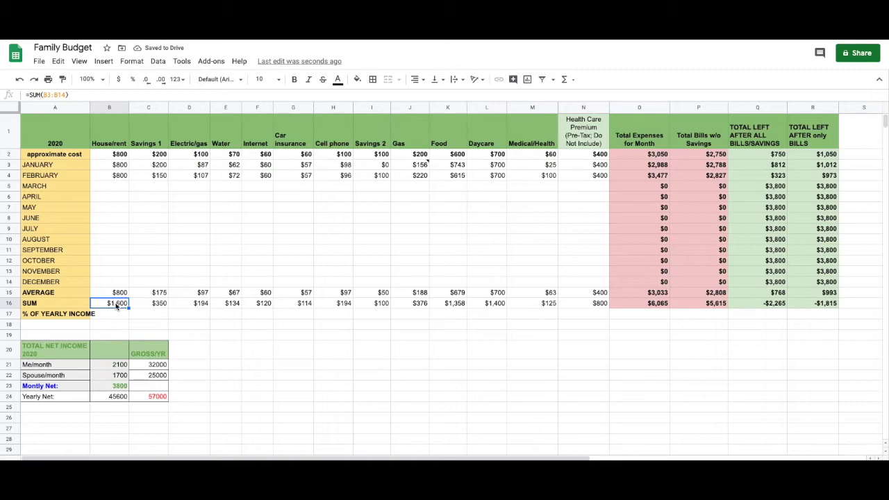
pyautogui.click(118, 398)
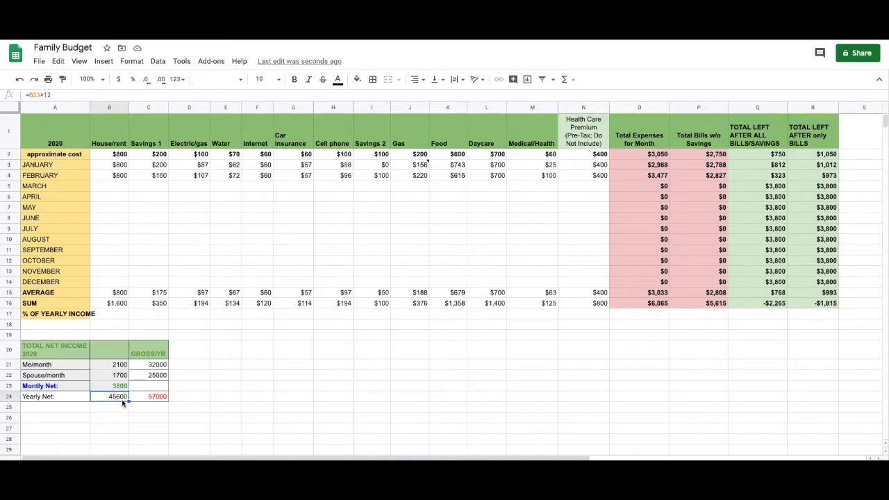
pyautogui.click(119, 317)
pyautogui.write('=')
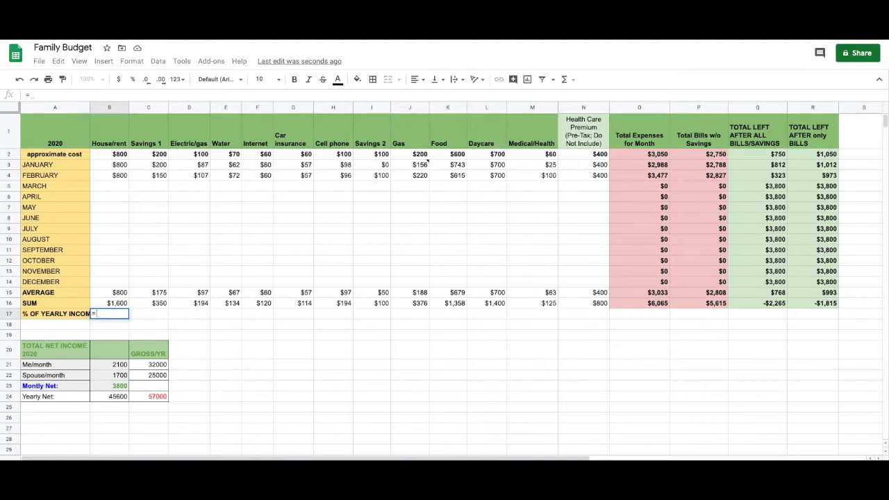
pyautogui.write('B')
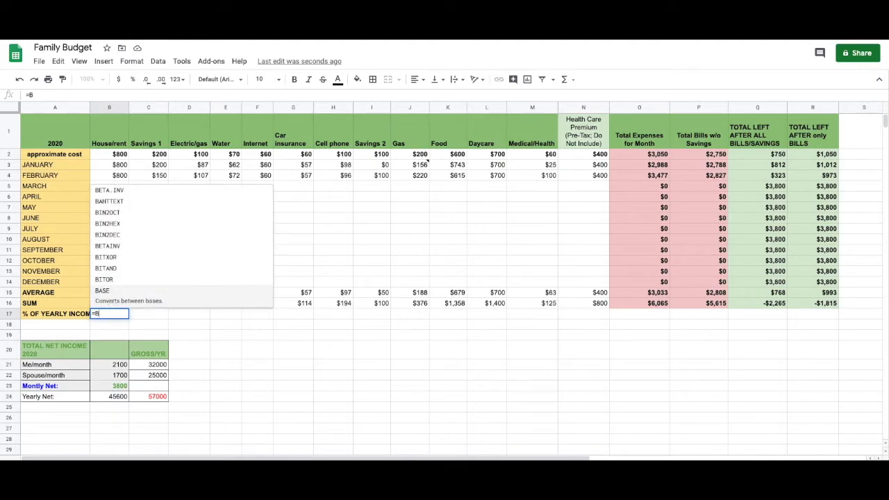
pyautogui.write('16')
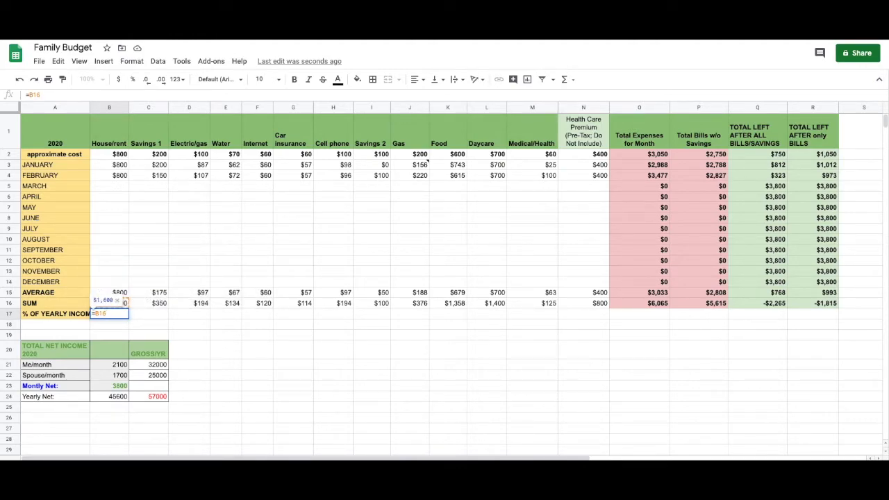
pyautogui.write('/')
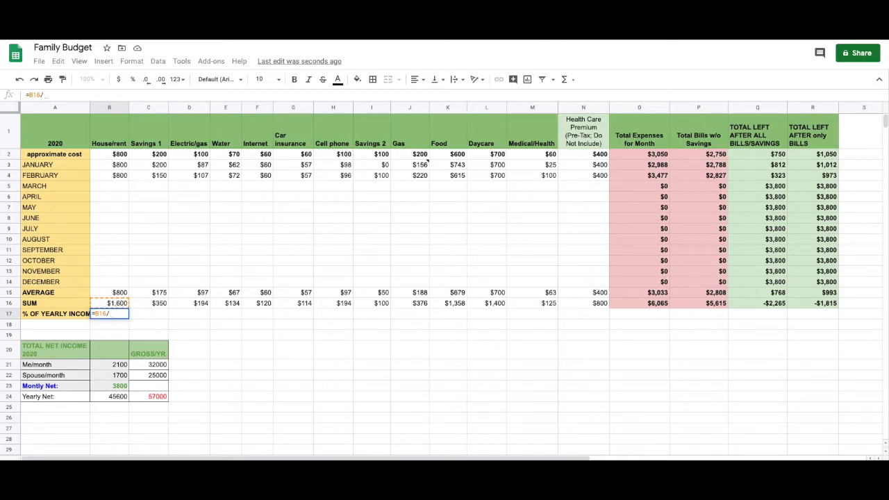
pyautogui.write('B')
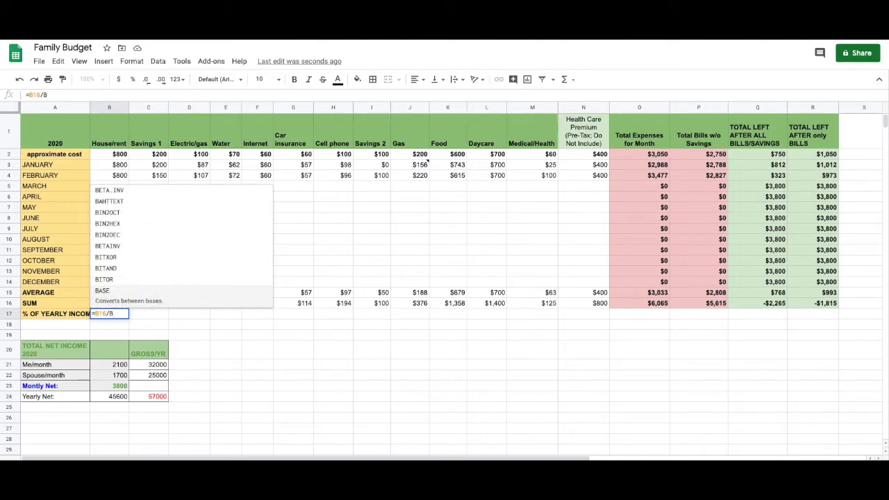
pyautogui.write('24)')
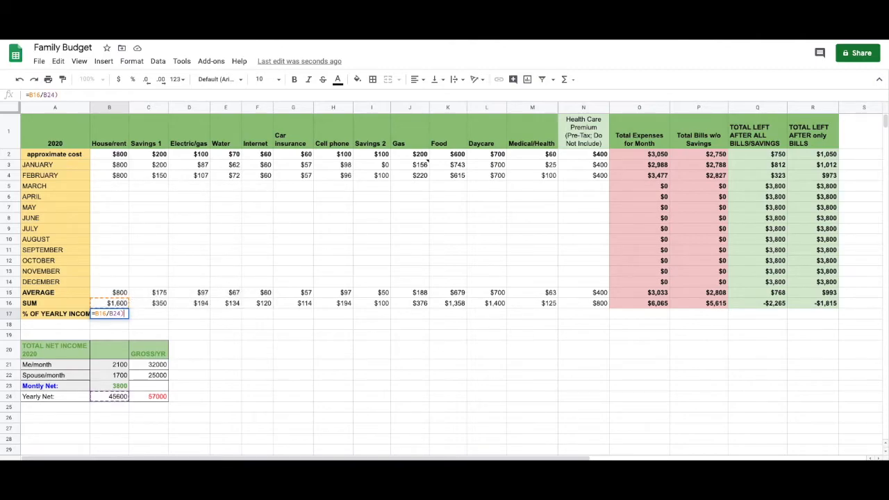
pyautogui.press('Return')
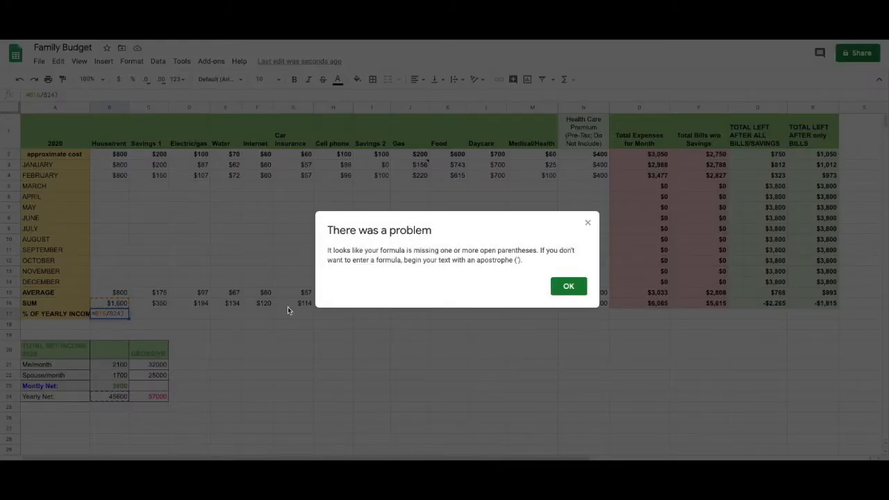
pyautogui.click(565, 291)
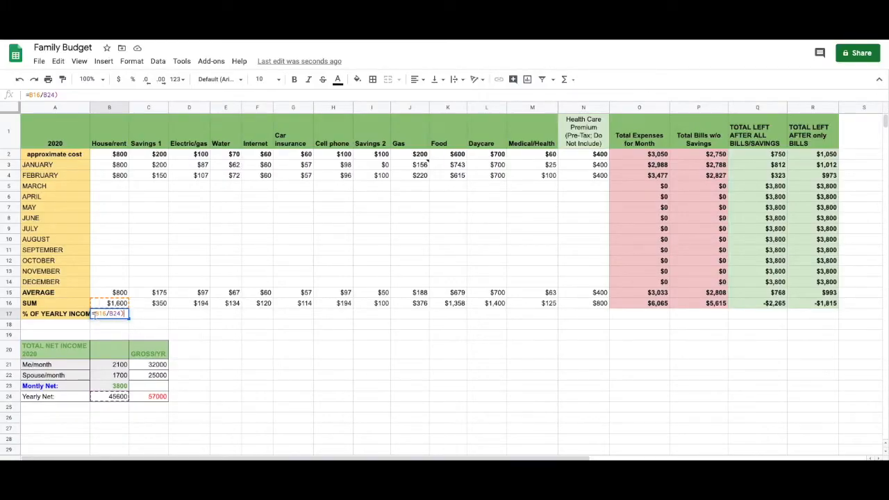
pyautogui.press('BackSpace')
pyautogui.press('Return')
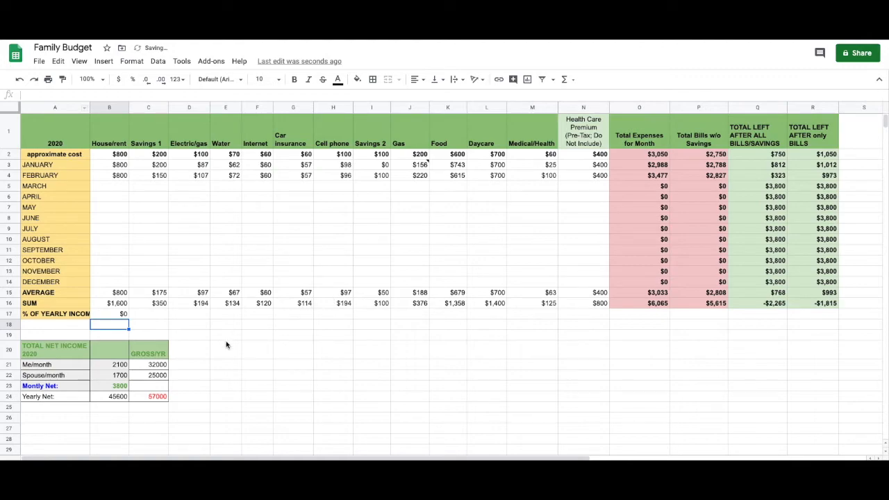
# Step: Format the % OF YEARLY INCOME row from House/rent to Health Care Premium, B17:N17, as Percent
pyautogui.click(115, 314)
pyautogui.click(131, 61)
pyautogui.click(159, 104)
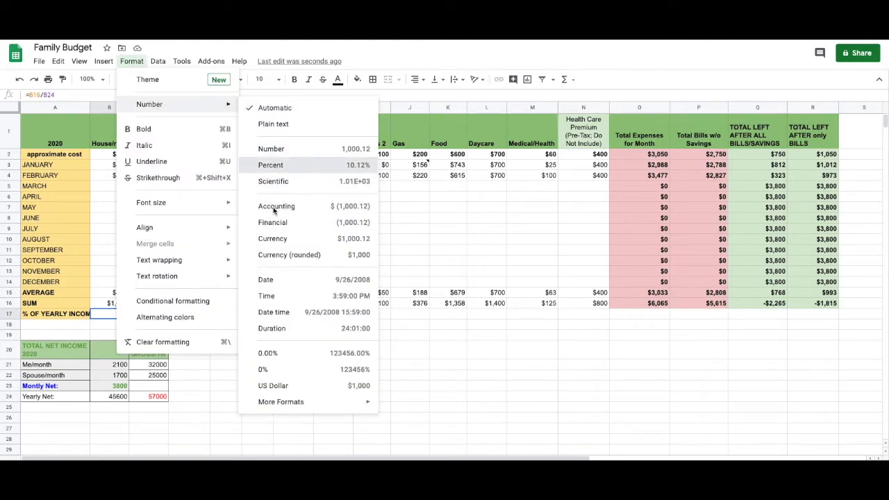
pyautogui.click(302, 165)
pyautogui.moveTo(110, 317); pyautogui.dragTo(587, 314)
pyautogui.click(132, 61)
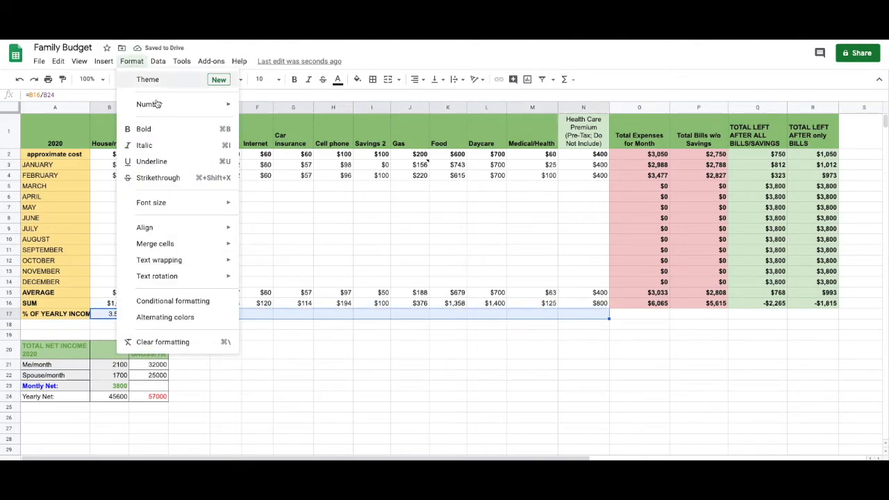
pyautogui.moveTo(159, 104)
pyautogui.click(280, 166)
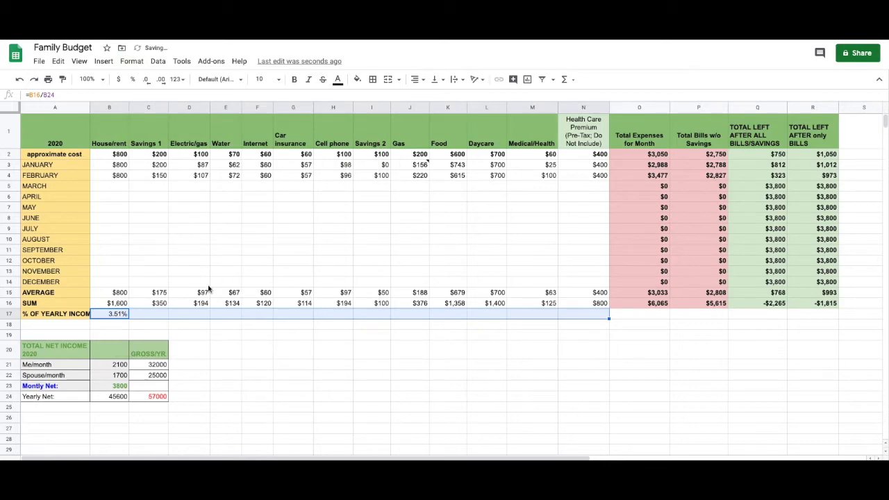
# Step: Copy the House/rent percentage formula from B17 across Savings 1 to Health Care Premium, C17:N17
pyautogui.click(109, 317)
pyautogui.rightClick(111, 315)
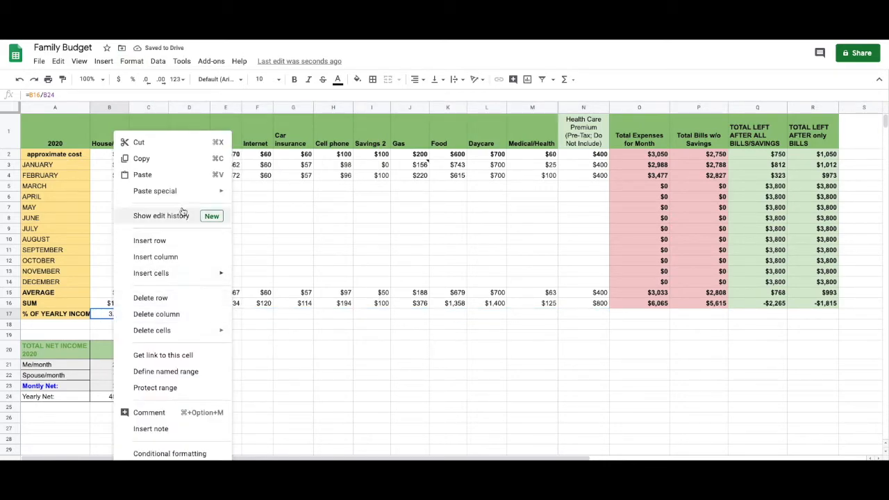
pyautogui.click(142, 159)
pyautogui.moveTo(148, 314); pyautogui.dragTo(572, 314)
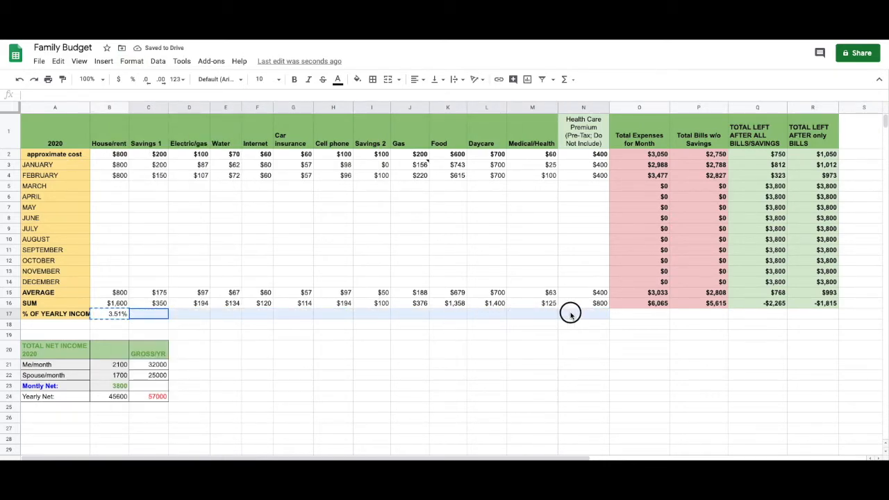
pyautogui.rightClick(234, 316)
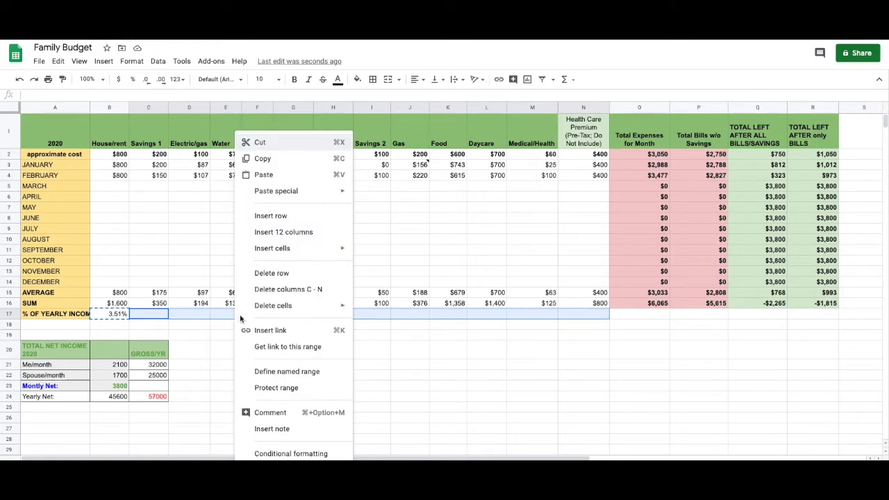
pyautogui.click(274, 176)
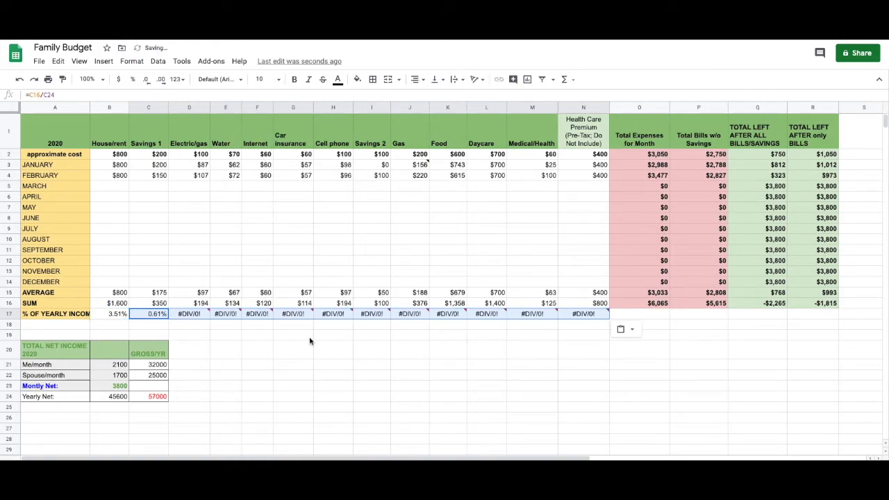
pyautogui.click(195, 335)
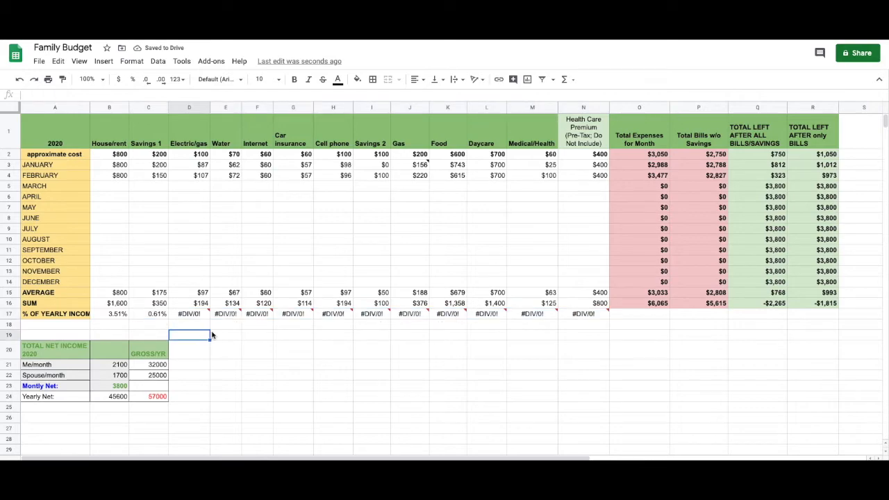
# Step: Correct the Savings 1 percentage formula in C17 to divide by the yearly net income, =C16/B24
pyautogui.click(154, 315)
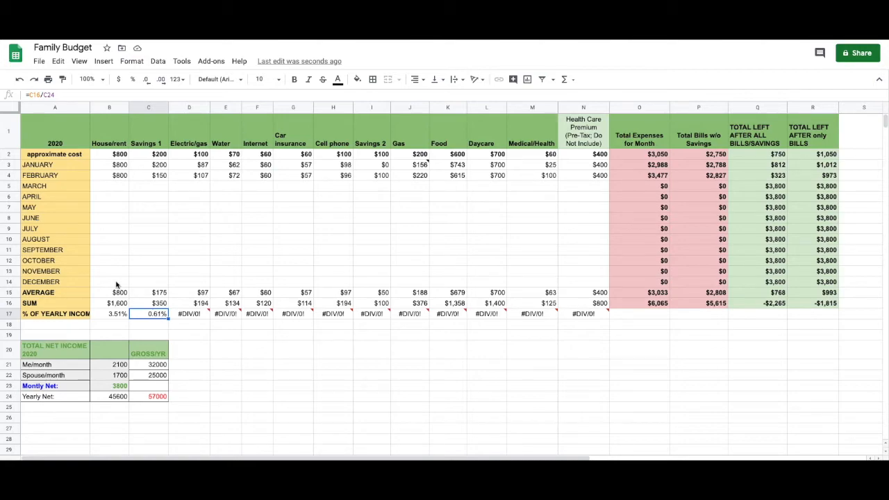
pyautogui.click(115, 399)
pyautogui.click(158, 316)
pyautogui.click(49, 95)
pyautogui.press('BackSpace')
pyautogui.write('B')
pyautogui.press('Return')
# Step: Correct the Electric/gas and Water percentage formulas in D17 and E17 to =D16/B24 and =E16/B24
pyautogui.click(189, 314)
pyautogui.click(48, 95)
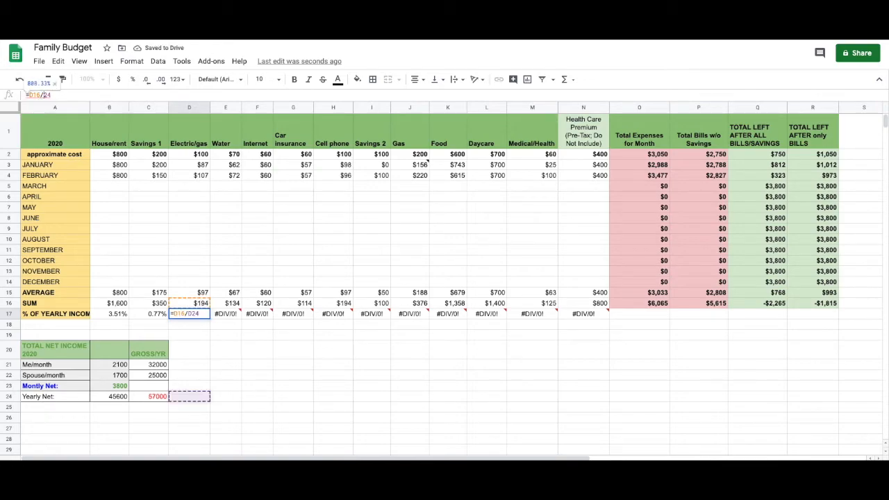
pyautogui.press('BackSpace')
pyautogui.write('B')
pyautogui.press('Tab')
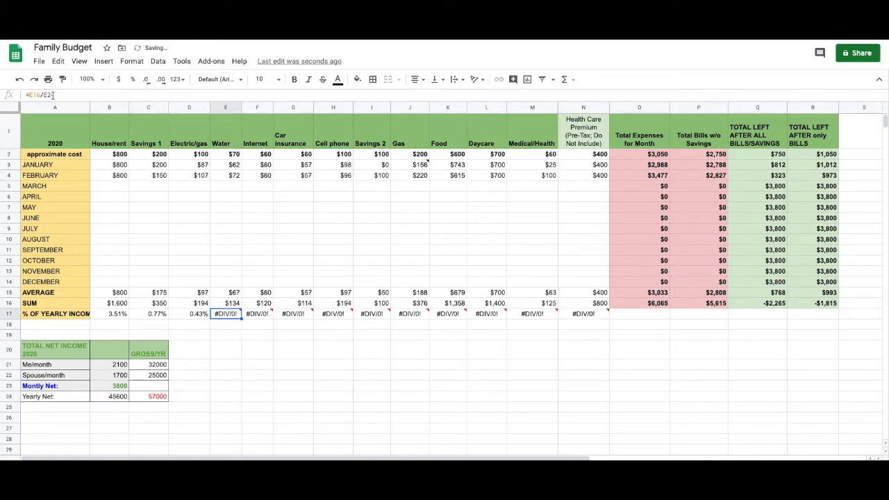
pyautogui.click(48, 96)
pyautogui.press('BackSpace')
pyautogui.write('B')
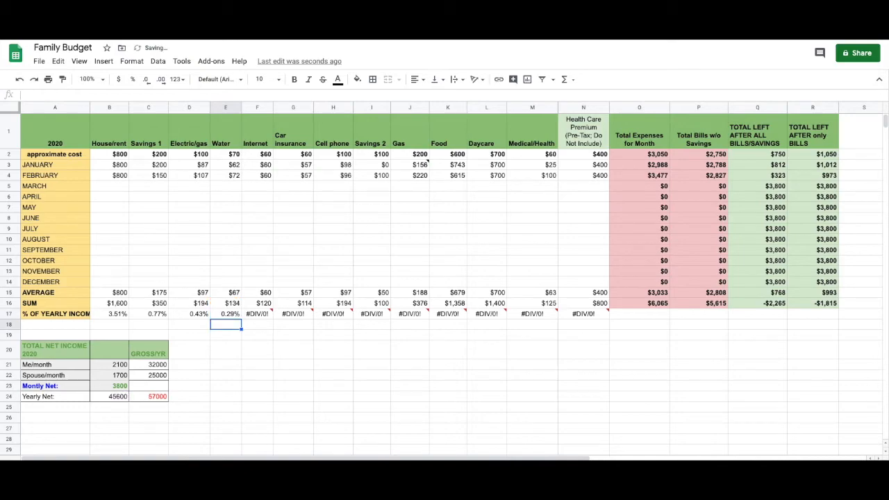
pyautogui.press('Tab')
# Step: Correct the Internet and Car insurance percentage formulas in F17 and G17 to =F16/B24 and =G16/B24
pyautogui.click(48, 95)
pyautogui.press('BackSpace')
pyautogui.write('B')
pyautogui.press('Return')
pyautogui.click(293, 314)
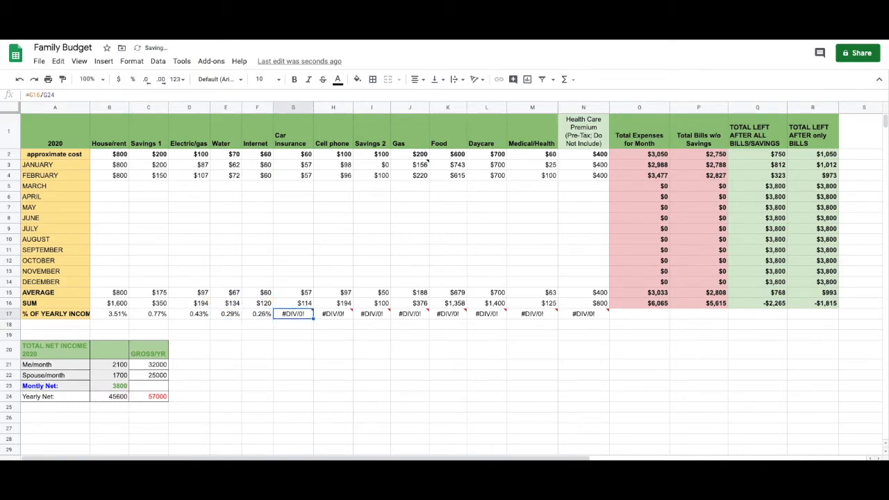
pyautogui.click(50, 94)
pyautogui.press('BackSpace')
pyautogui.write('B')
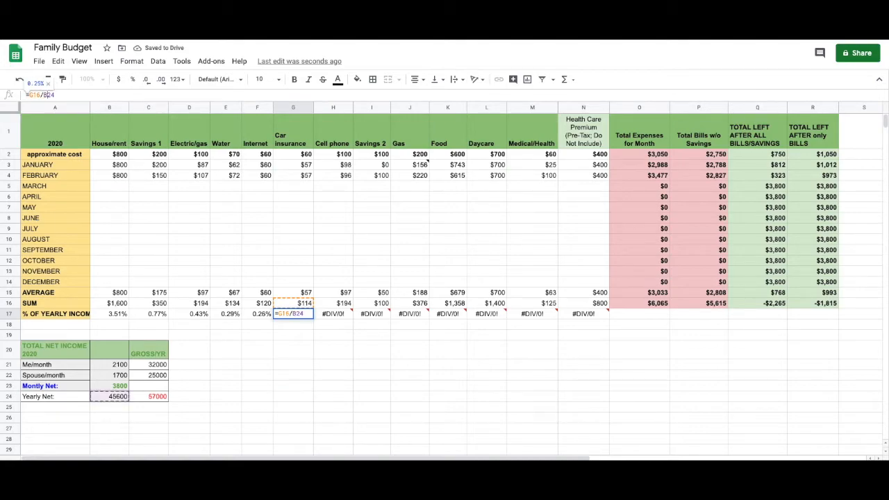
pyautogui.press('Return')
# Step: Correct the Cell phone and Savings 2 percentage formulas in H17 and I17 to =H16/B24 and =I16/B24
pyautogui.press('Up')
pyautogui.press('Right')
pyautogui.click(48, 94)
pyautogui.press('BackSpace')
pyautogui.write('B')
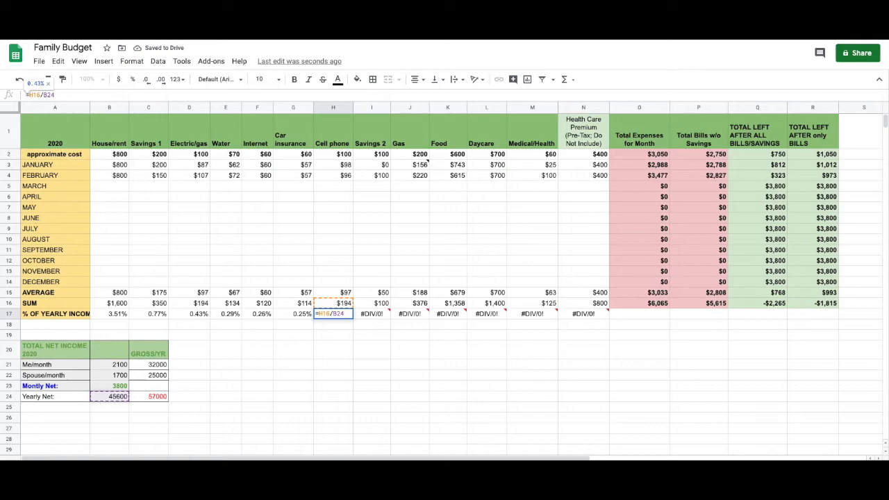
pyautogui.press('Return')
pyautogui.press('Up')
pyautogui.press('Right')
pyautogui.click(46, 94)
pyautogui.press('BackSpace')
pyautogui.write('B')
pyautogui.press('Return')
# Step: Correct the Gas and Food percentage formulas in J17 and K17 to =J16/B24 and =K16/B24
pyautogui.press('Up')
pyautogui.press('Right')
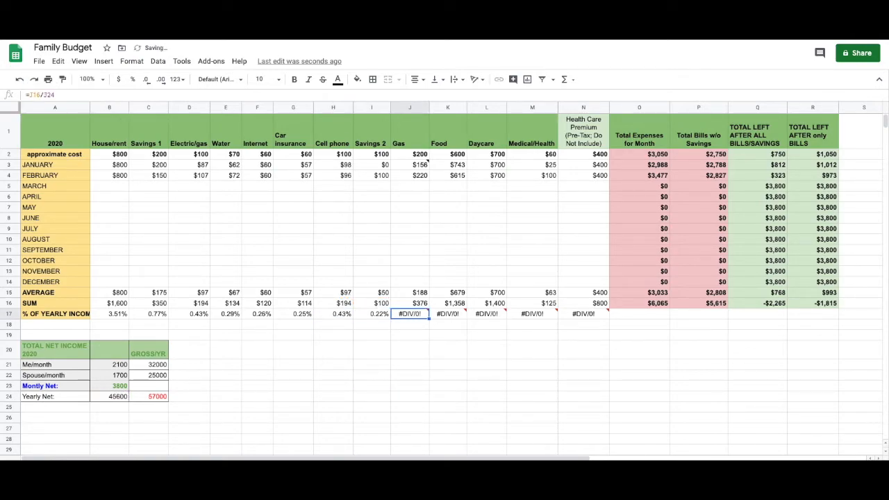
pyautogui.click(44, 95)
pyautogui.press('BackSpace')
pyautogui.write('B')
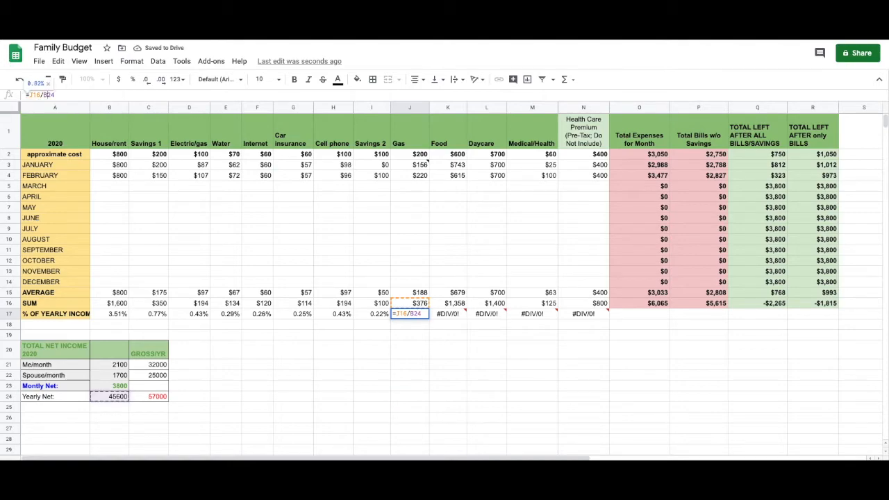
pyautogui.press('Return')
pyautogui.press('Up')
pyautogui.press('Right')
pyautogui.click(49, 94)
pyautogui.press('BackSpace')
pyautogui.write('B')
pyautogui.press('Return')
# Step: Correct the Daycare and Medical/Health percentage formulas in L17 and M17 to =L16/B24 and =M16/B24
pyautogui.press('Up')
pyautogui.press('Right')
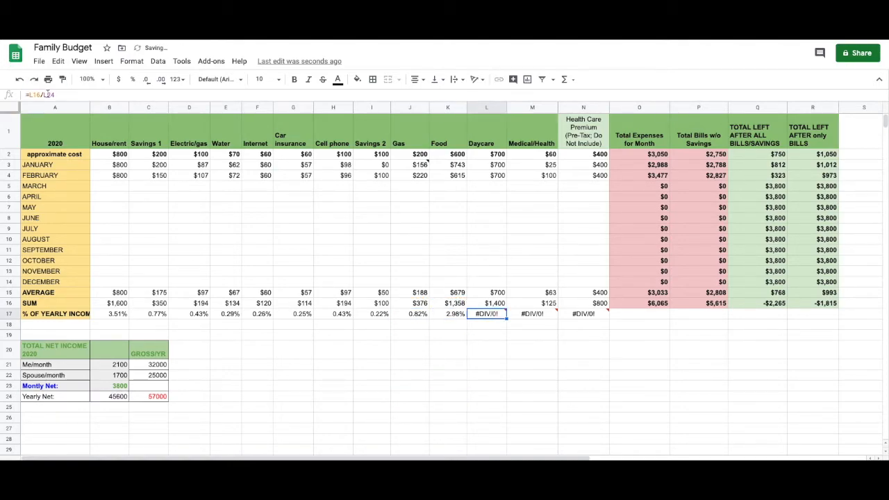
pyautogui.click(47, 95)
pyautogui.press('BackSpace')
pyautogui.write('B')
pyautogui.press('Return')
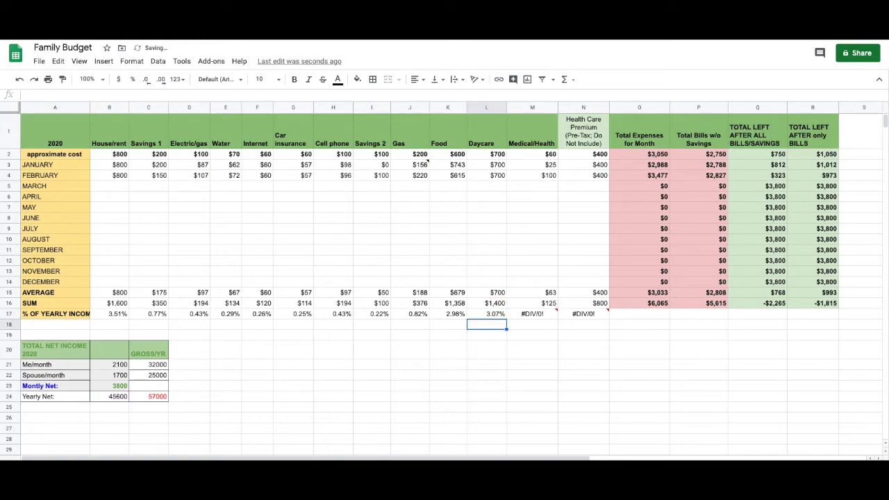
pyautogui.press('Up')
pyautogui.press('Right')
pyautogui.click(45, 96)
pyautogui.press('BackSpace')
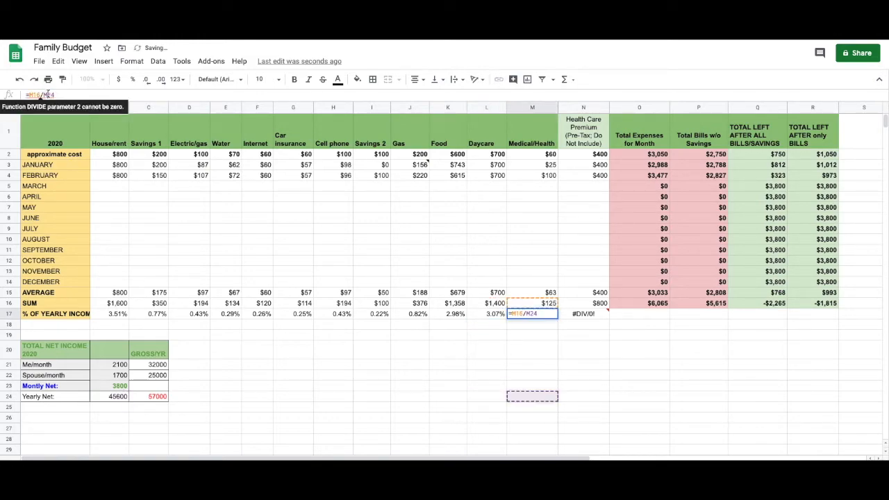
pyautogui.write('B')
pyautogui.press('Return')
# Step: Correct the Health Care Premium percentage formula in N17 to divide by the yearly net income, =N16/B24
pyautogui.press('Up')
pyautogui.press('Right')
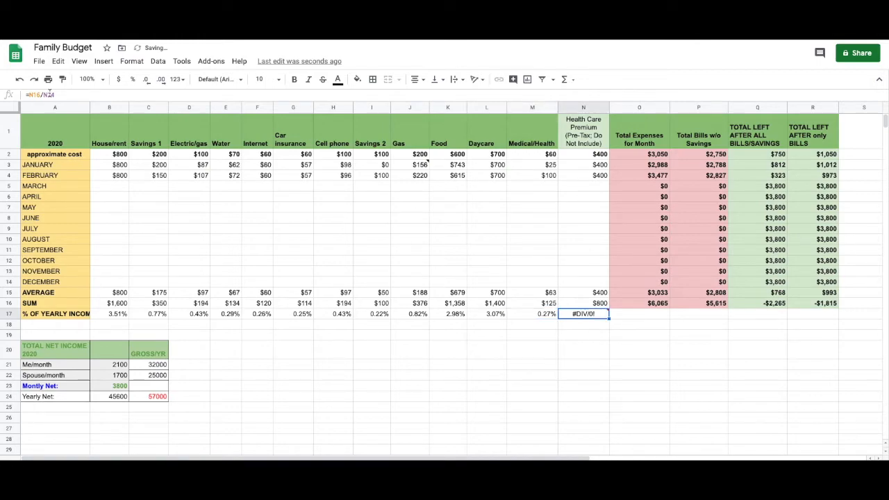
pyautogui.click(50, 95)
pyautogui.press('BackSpace')
pyautogui.write('B24')
pyautogui.press('Return')
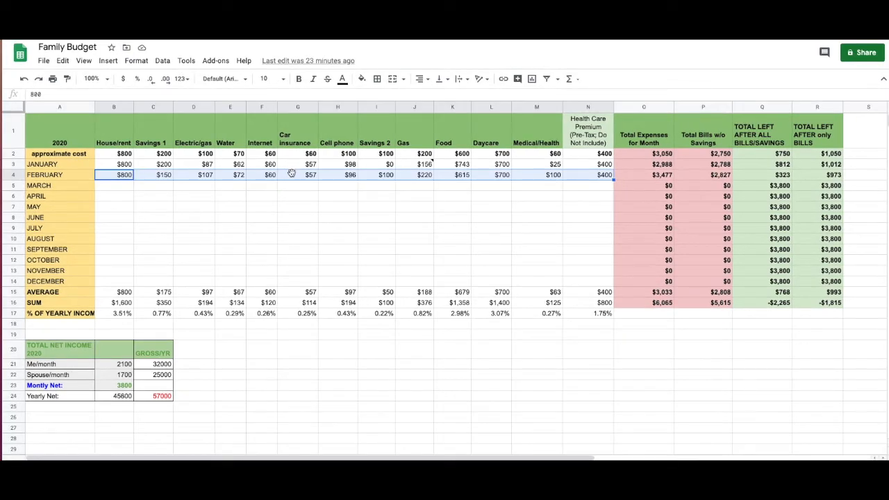
# Step: Copy February's expenses in B4:N4 into the March through December rows, down to N14
pyautogui.rightClick(297, 182)
pyautogui.click(332, 158)
pyautogui.moveTo(116, 177); pyautogui.dragTo(577, 293)
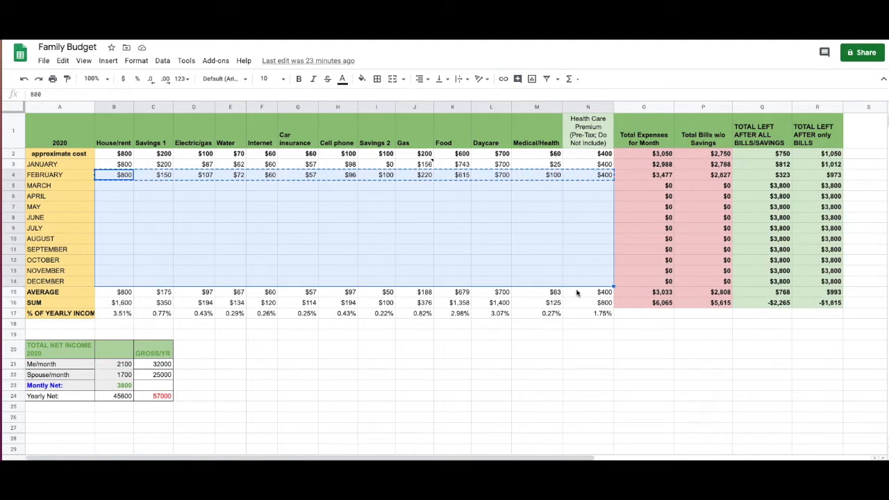
pyautogui.hotkey('ctrl', 'v')
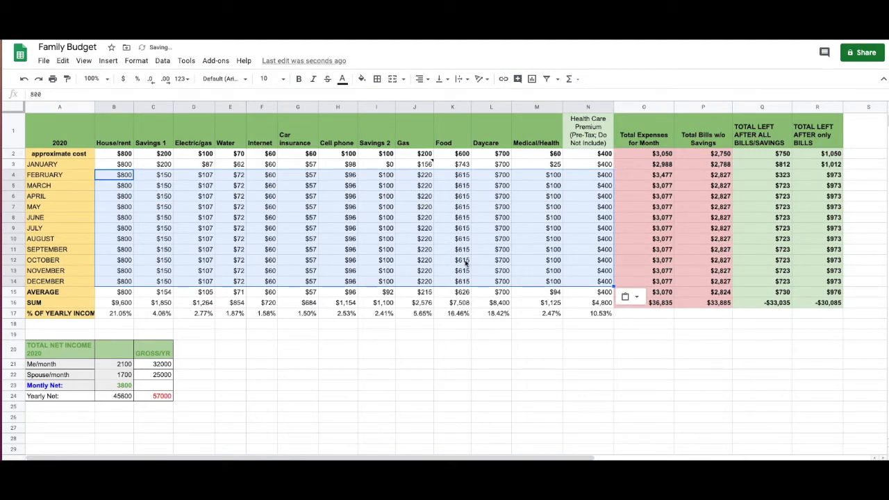
pyautogui.click(451, 233)
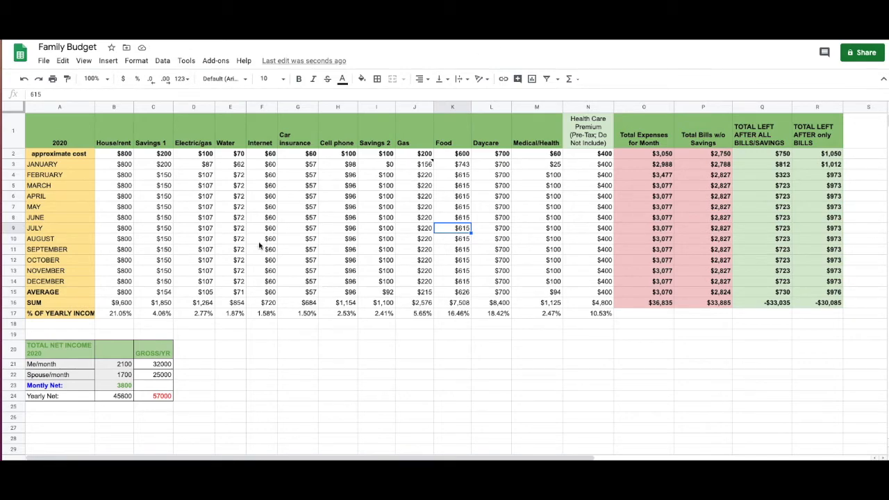
# Step: Make the values in the average, sum and percentage-of-yearly-income rows, B15:N17, bold
pyautogui.moveTo(116, 295); pyautogui.dragTo(588, 312)
pyautogui.click(299, 78)
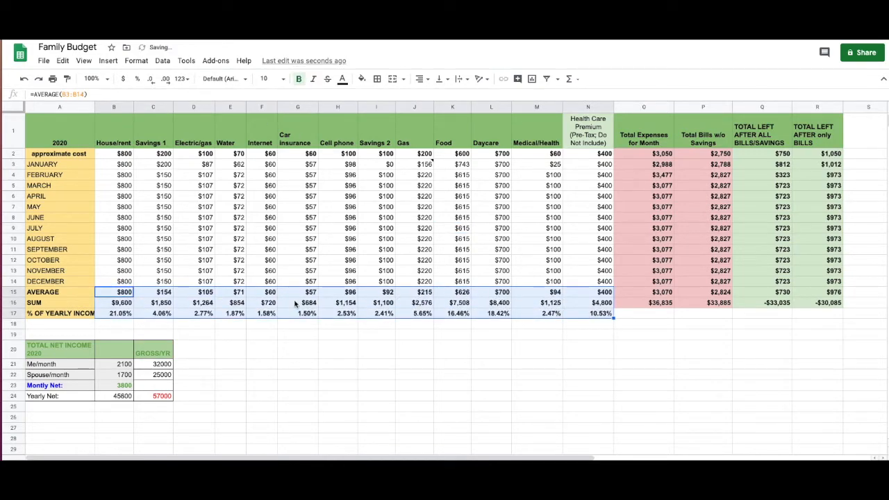
pyautogui.click(349, 334)
# Step: Examine the monthly averages in row 15 for each category from Savings 1 to Health Care Premium
pyautogui.click(156, 294)
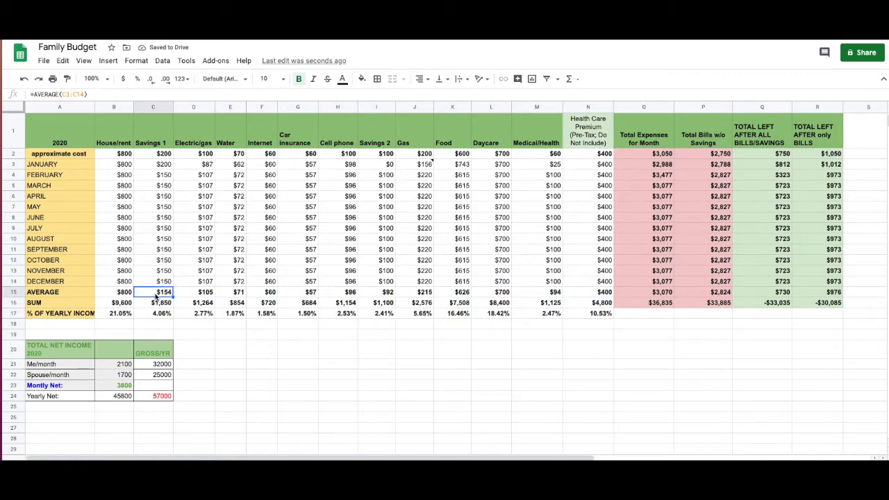
pyautogui.press('Right')
pyautogui.press('Right')
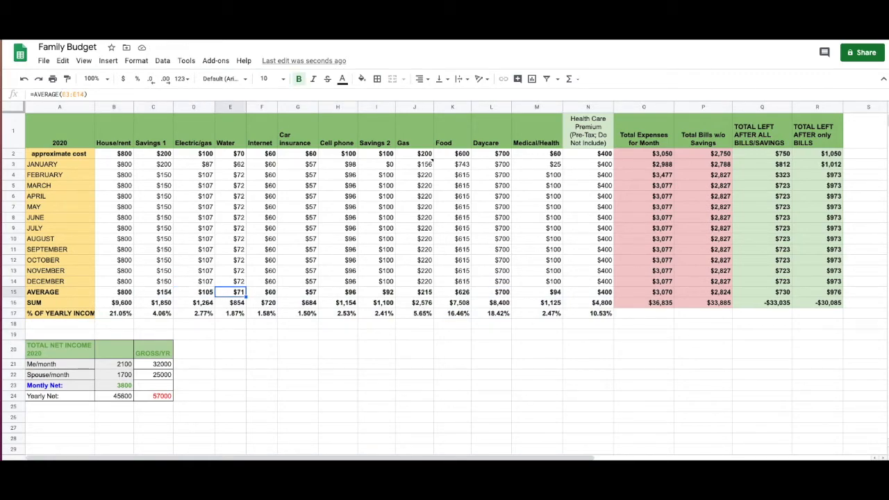
pyautogui.press('Right')
pyautogui.press('Right')
pyautogui.press('Right')
pyautogui.press('Right')
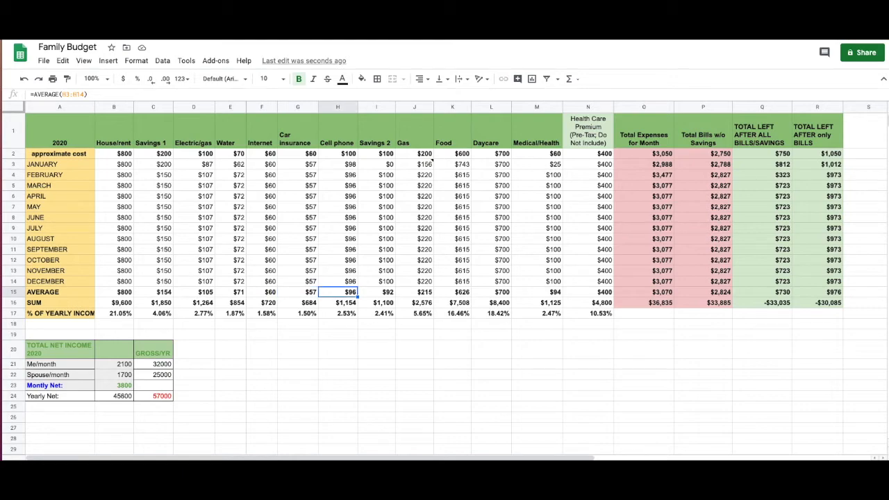
pyautogui.press('Right')
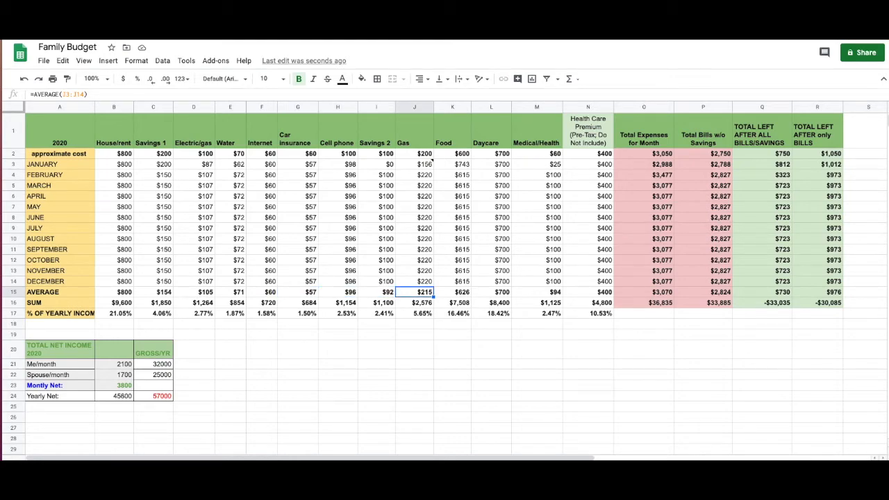
pyautogui.press('Right')
pyautogui.press('Right')
pyautogui.press('Right')
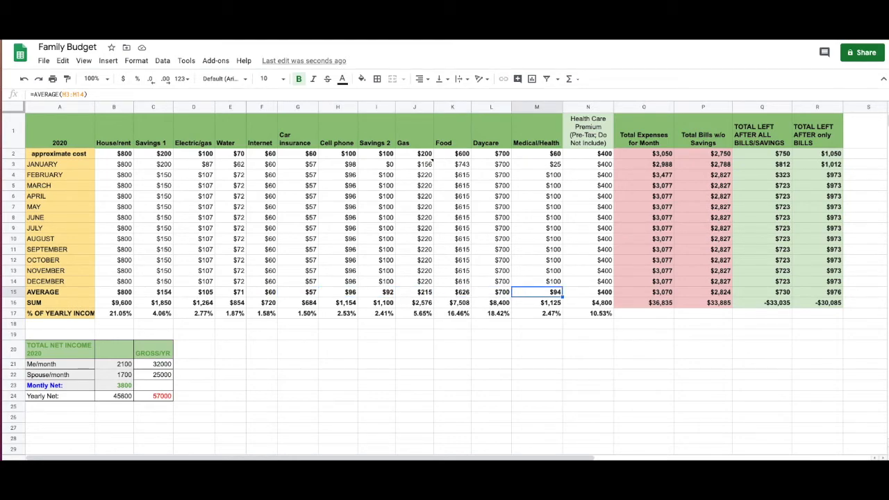
pyautogui.press('Right')
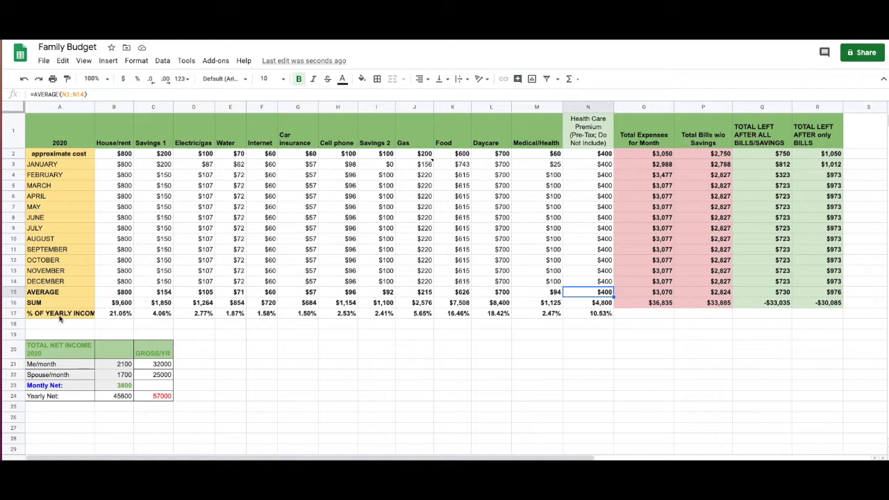
# Step: Examine the yearly sums in row 16 for each category from House/rent to Health Care Premium
pyautogui.click(124, 306)
pyautogui.press('Right')
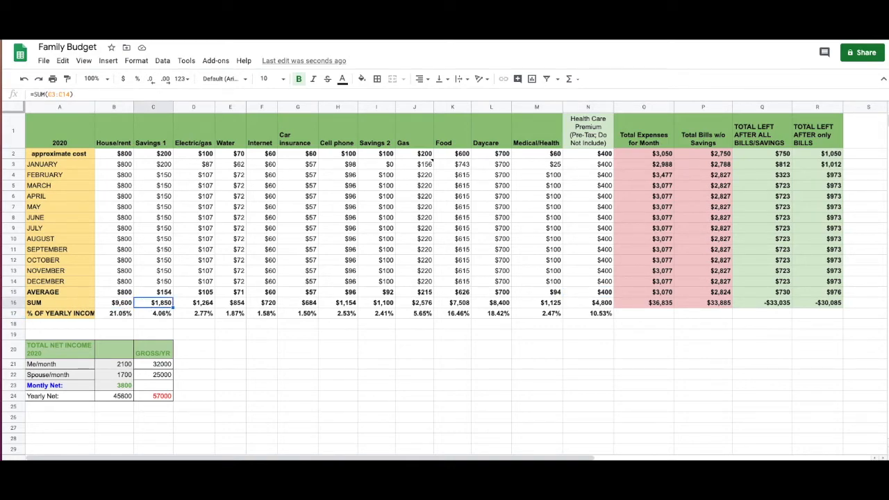
pyautogui.press('Right')
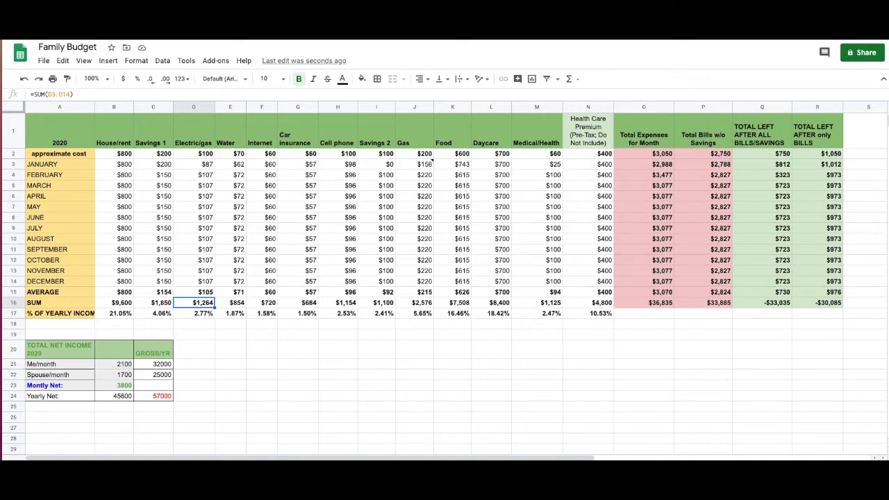
pyautogui.press('Right')
pyautogui.press('Right')
pyautogui.press('Right')
pyautogui.press('Right')
pyautogui.press('Right')
pyautogui.press('Right')
pyautogui.press('Right')
pyautogui.press('Right')
pyautogui.press('Right')
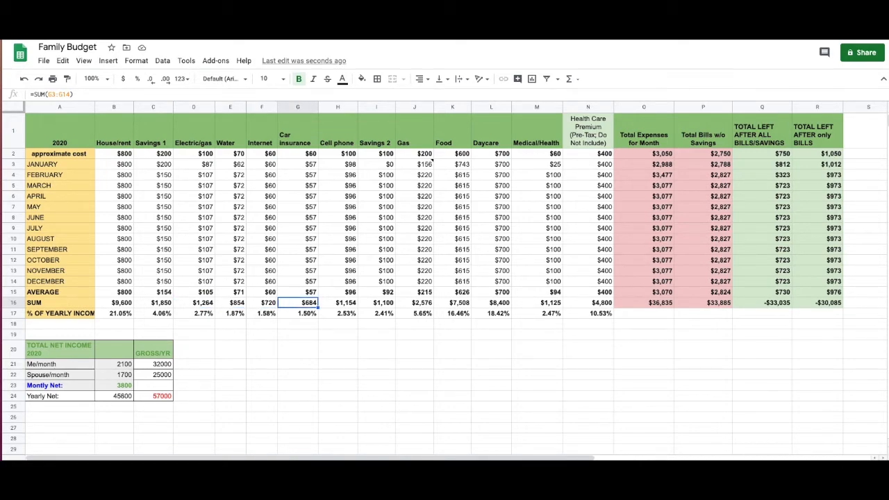
pyautogui.press('Right')
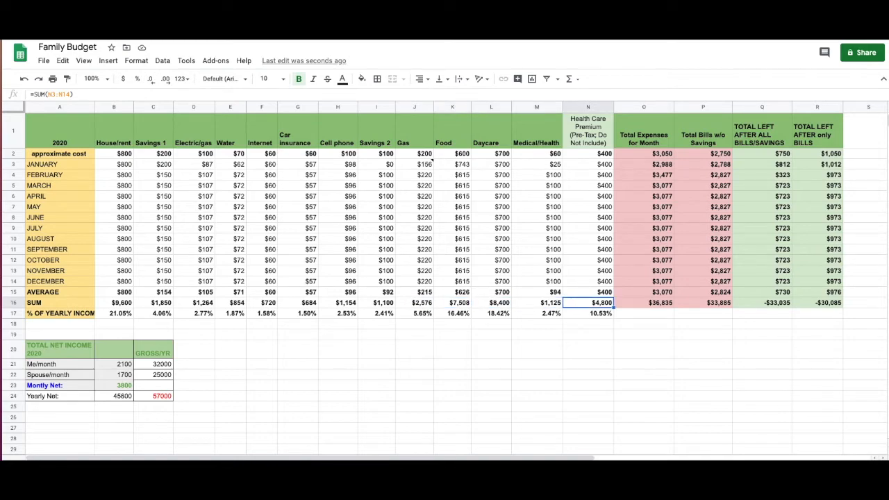
# Step: Examine the percentage-of-yearly-income values in row 17 for House/rent, Savings 1, Gas, Food, Daycare and Health Care Premium
pyautogui.click(122, 314)
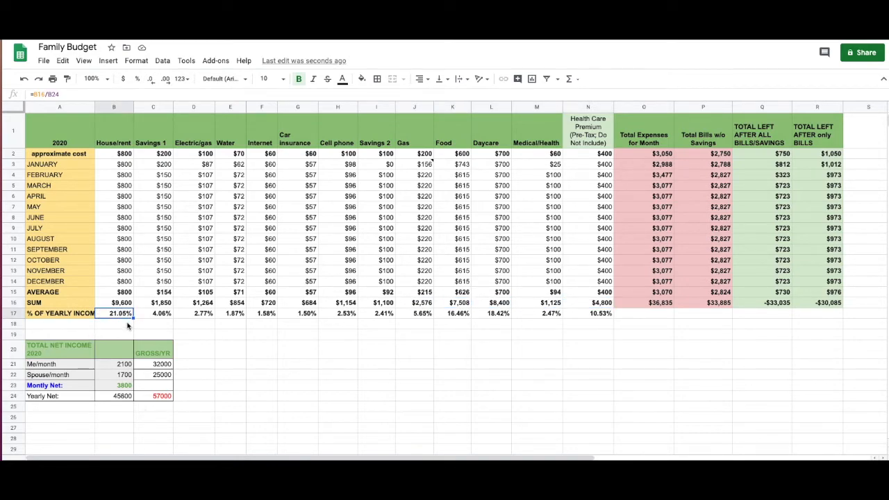
pyautogui.click(159, 314)
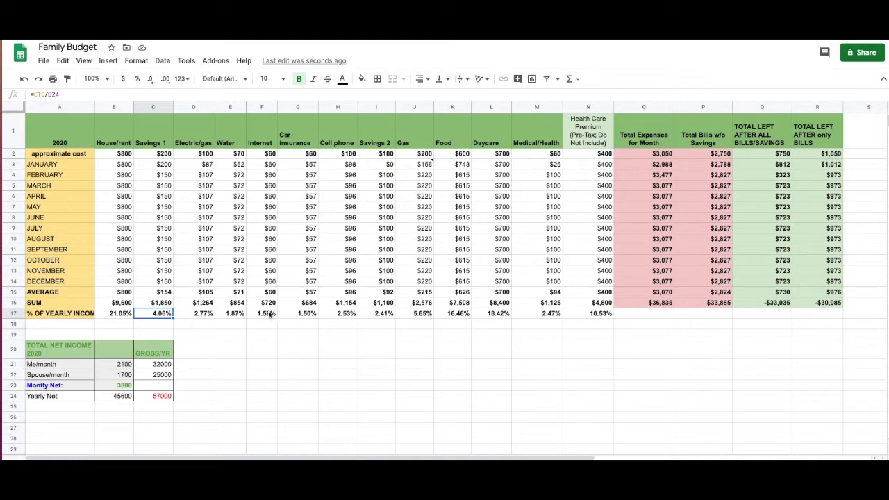
pyautogui.click(424, 316)
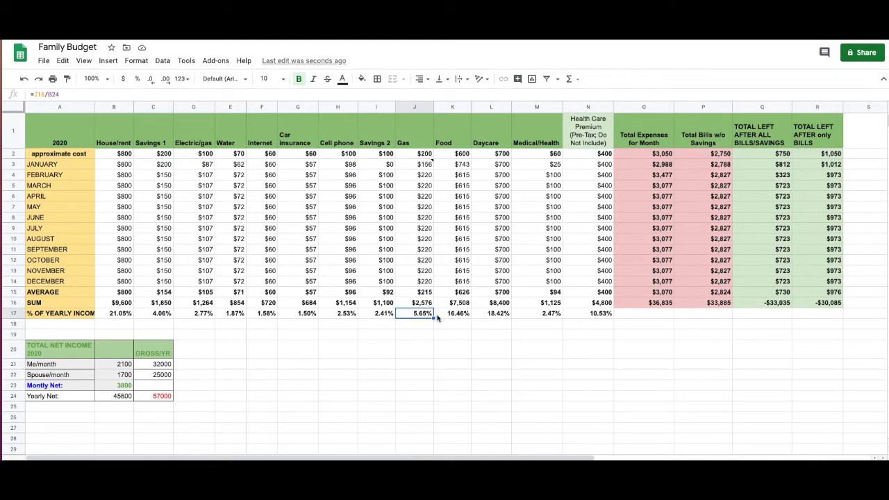
pyautogui.click(458, 318)
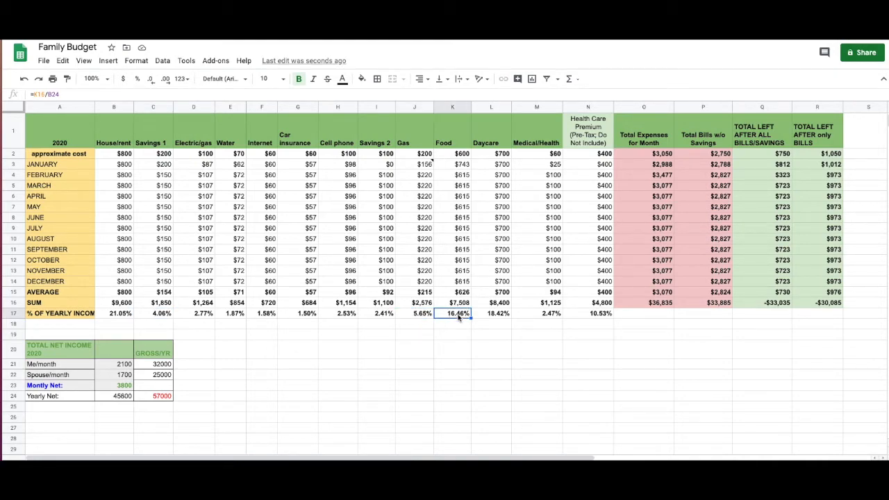
pyautogui.click(494, 315)
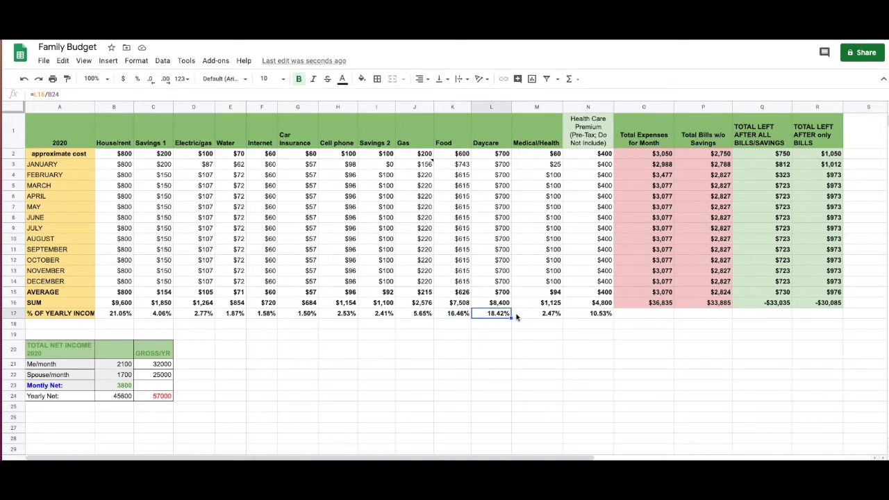
pyautogui.click(597, 315)
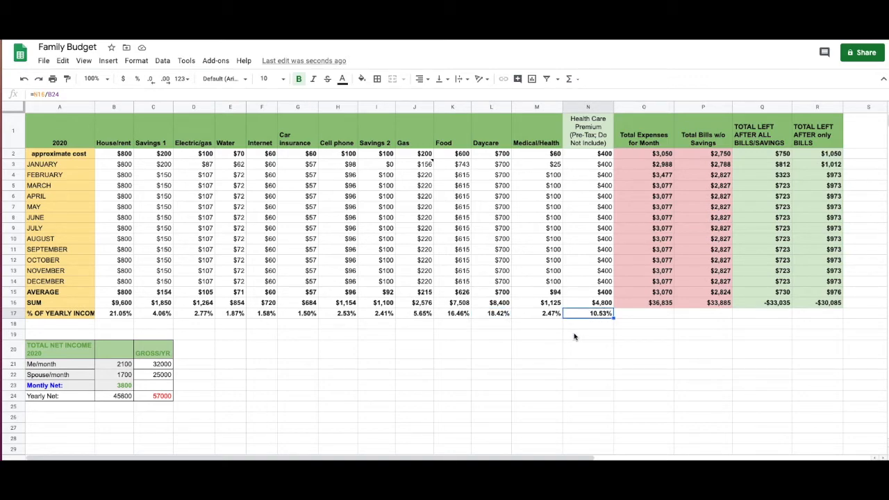
pyautogui.click(578, 328)
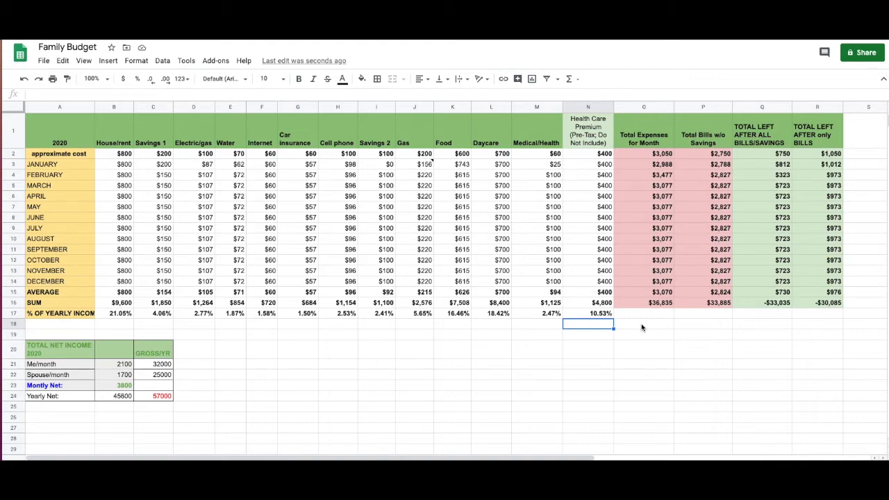
# Step: Compare the yearly sums of total bills without savings, total expenses and Savings 2 in row 16
pyautogui.click(719, 305)
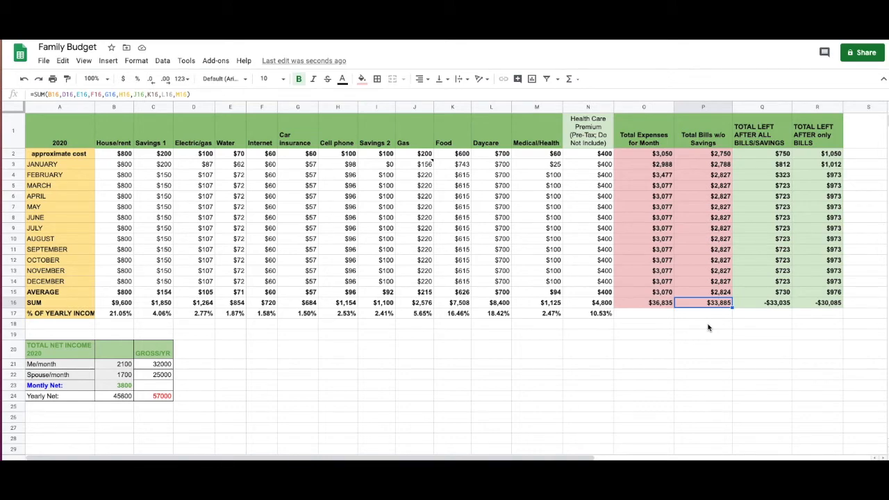
pyautogui.click(709, 326)
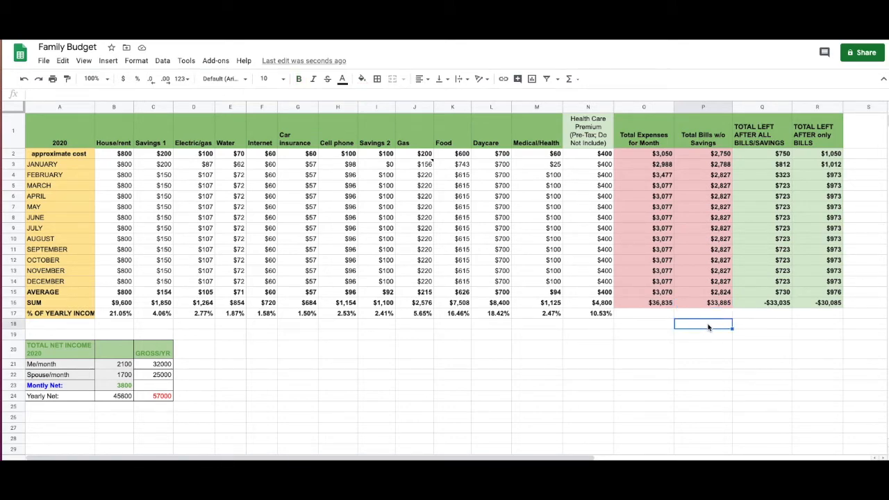
pyautogui.click(713, 306)
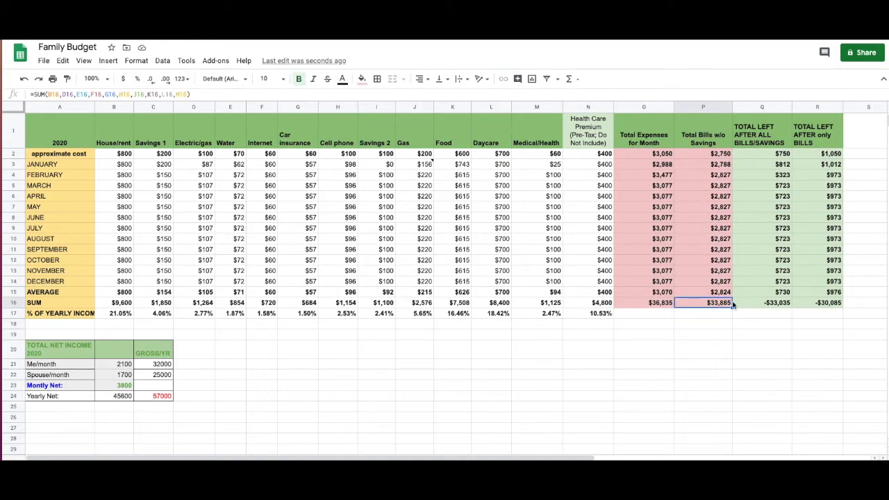
pyautogui.click(647, 306)
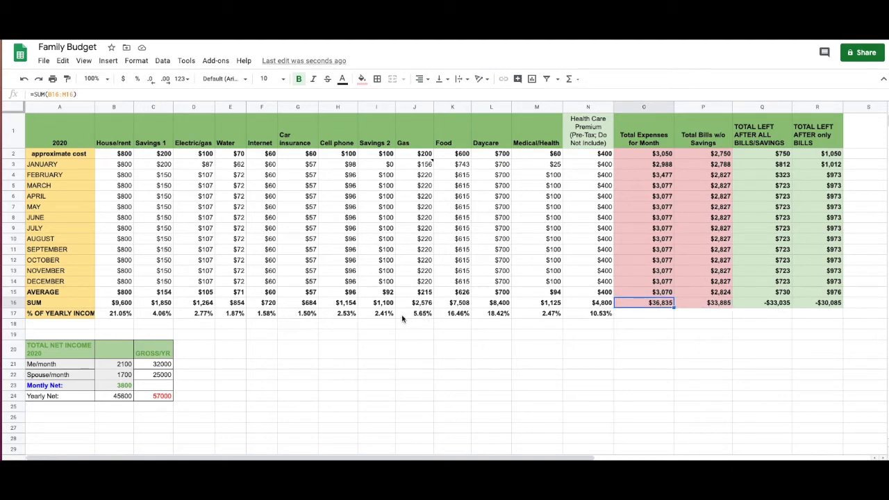
pyautogui.click(381, 305)
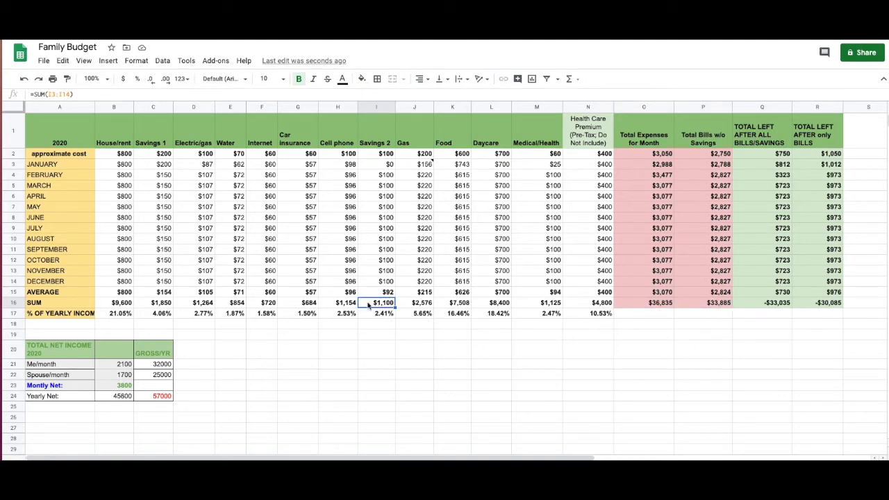
# Step: Enter the label "Total saving:" in cell H20 below the budget table
pyautogui.click(331, 354)
pyautogui.write('Total')
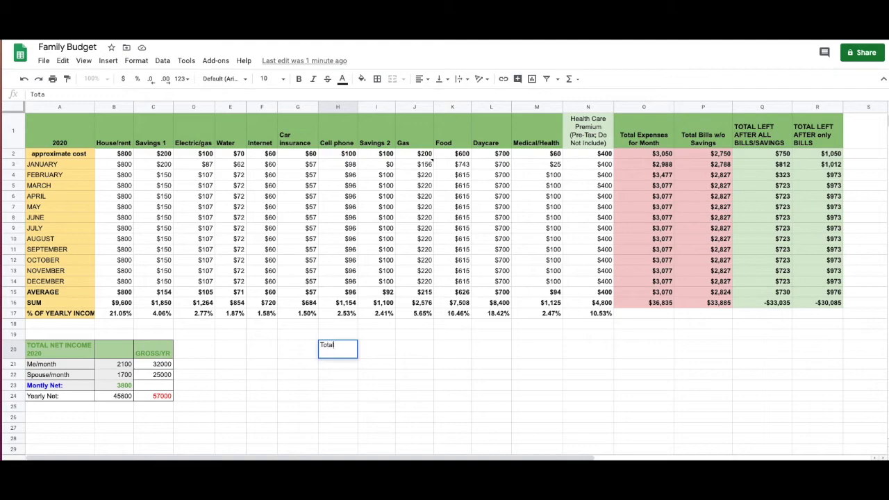
pyautogui.write(' saving:')
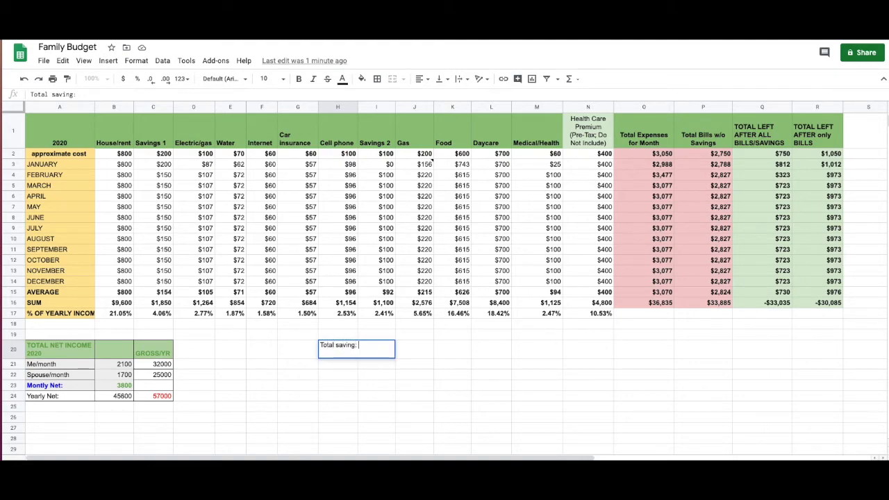
pyautogui.press('Tab')
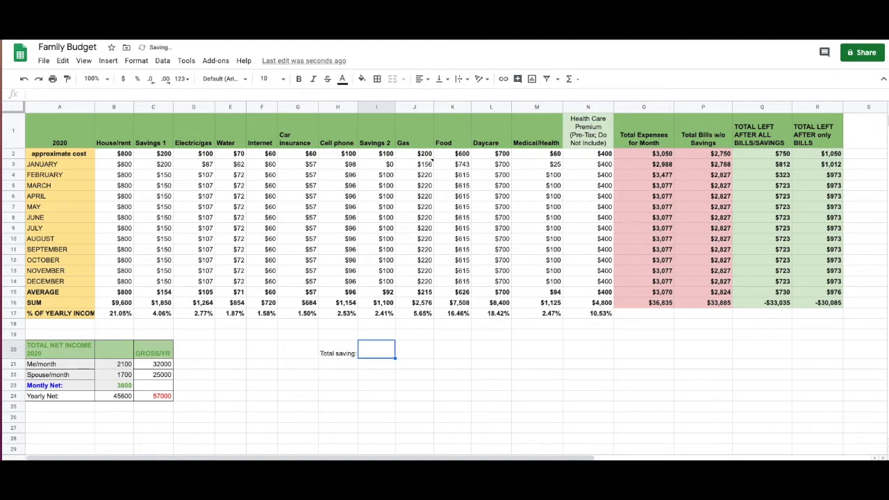
# Step: Add up the yearly Savings 2 and Savings 1 sums in I20 with a SUM of I16 and C16
pyautogui.click(570, 79)
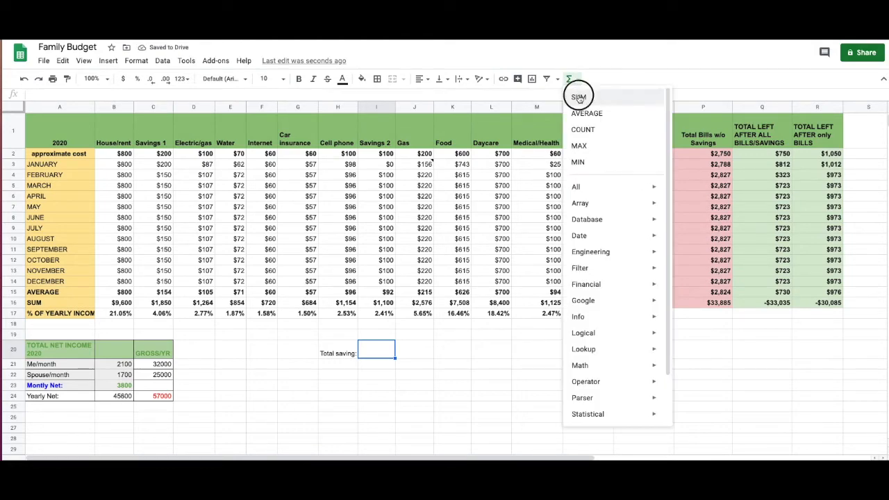
pyautogui.click(579, 98)
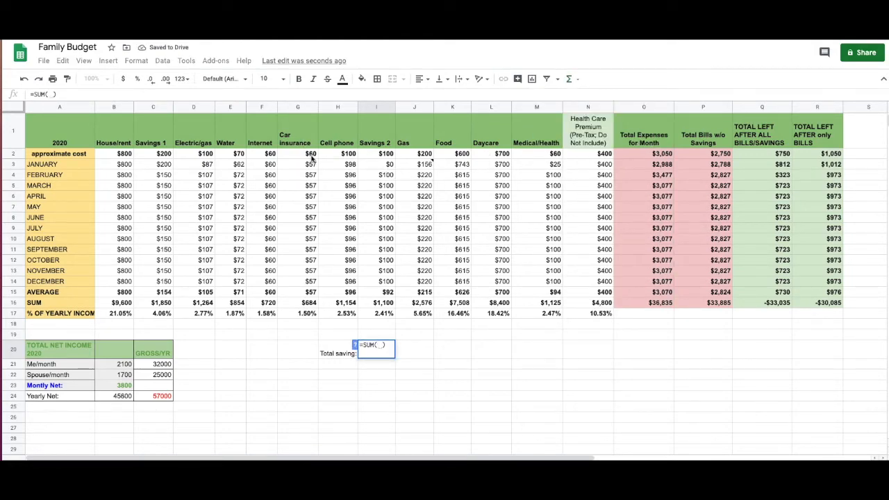
pyautogui.click(383, 303)
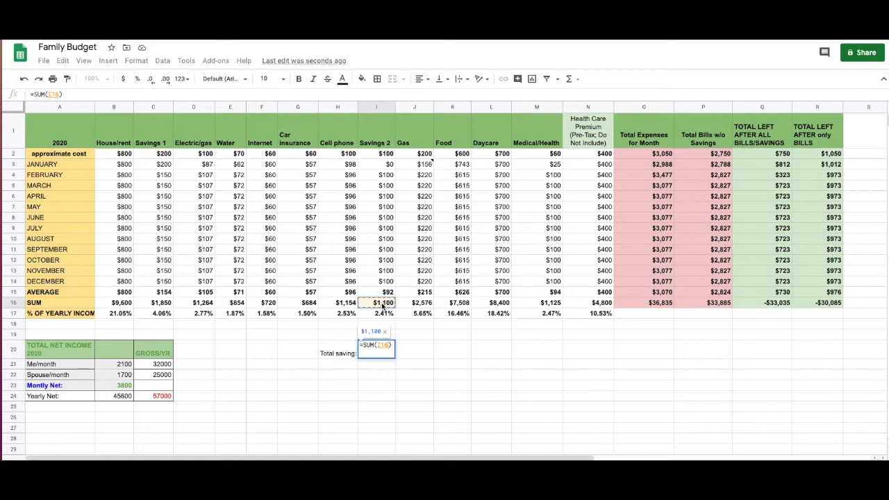
pyautogui.write(',')
pyautogui.click(168, 304)
pyautogui.press('Return')
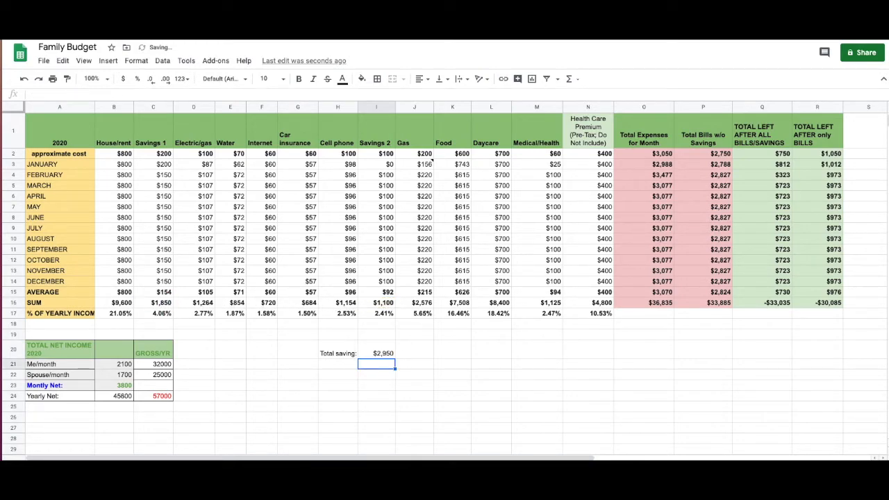
# Step: Change the label in H20 to "Total saving per year:" and wrap its text within the cell
pyautogui.click(347, 352)
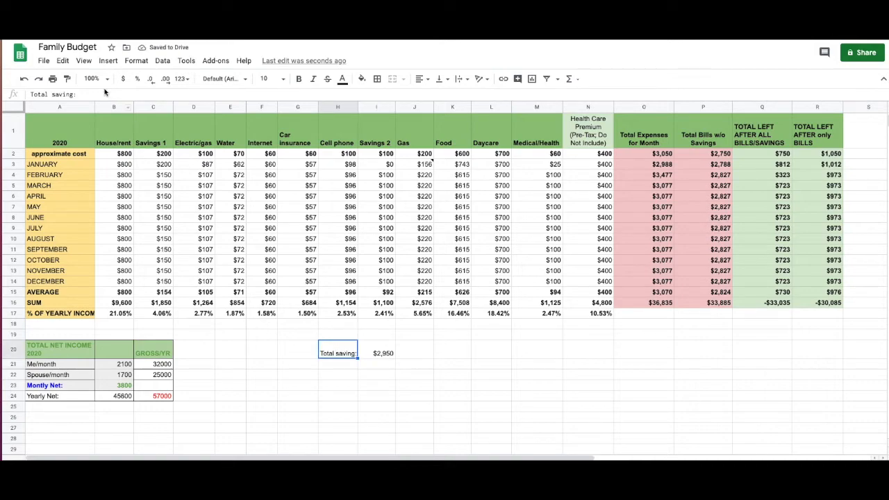
pyautogui.click(74, 94)
pyautogui.write('per year')
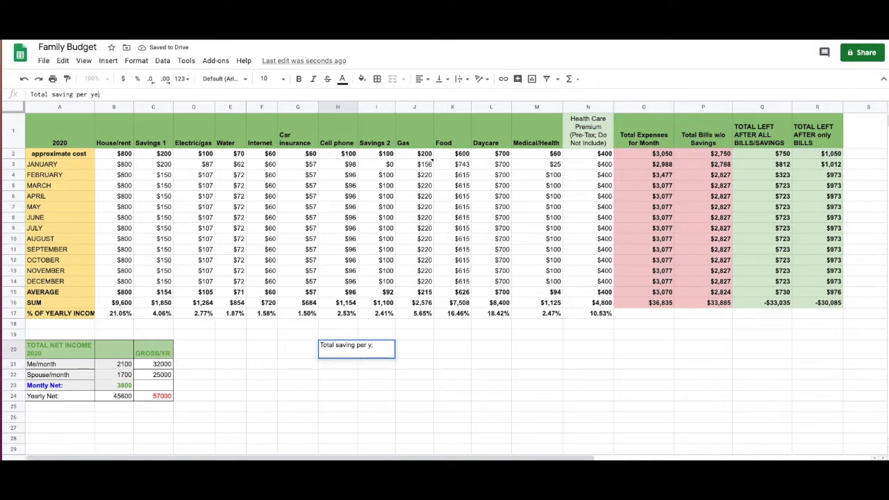
pyautogui.press('Return')
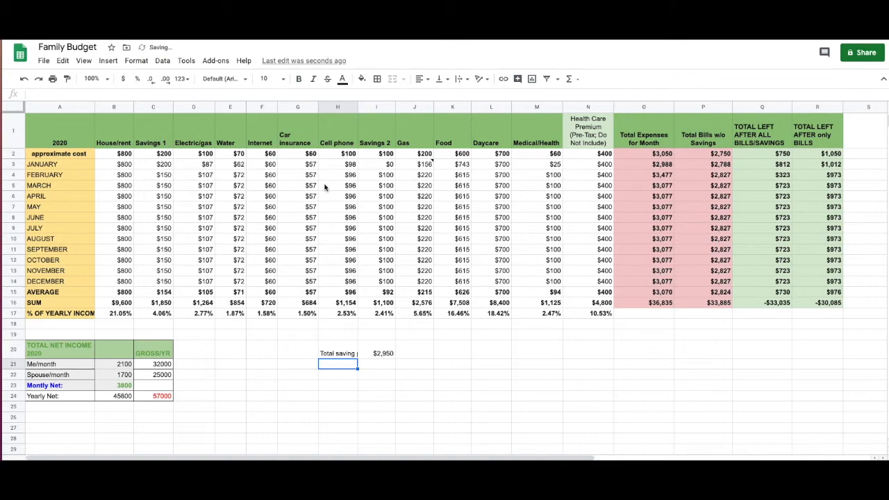
pyautogui.click(344, 352)
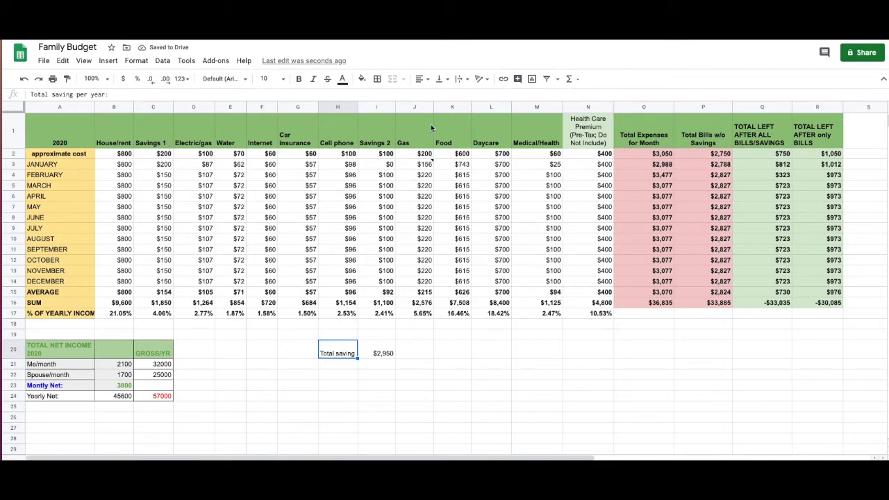
pyautogui.click(464, 79)
pyautogui.click(474, 97)
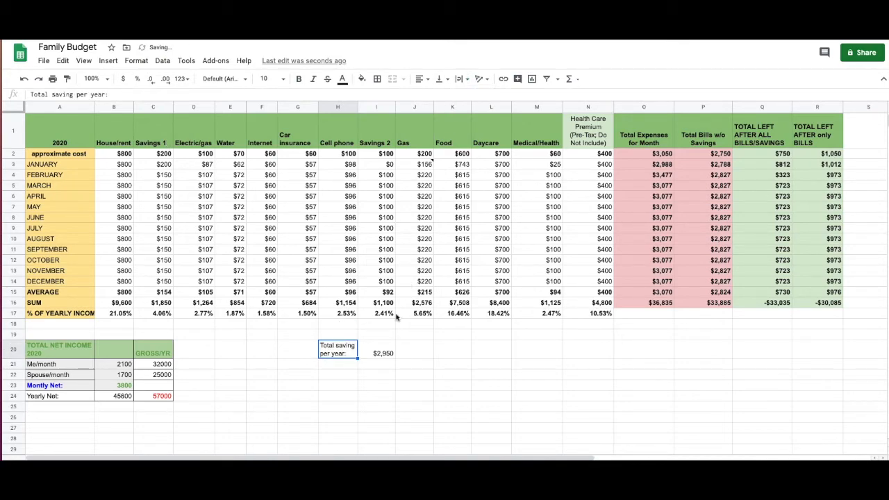
# Step: Fill the yearly savings label and amount in H20:I20 with a green background
pyautogui.click(385, 355)
pyautogui.moveTo(339, 356); pyautogui.dragTo(376, 353)
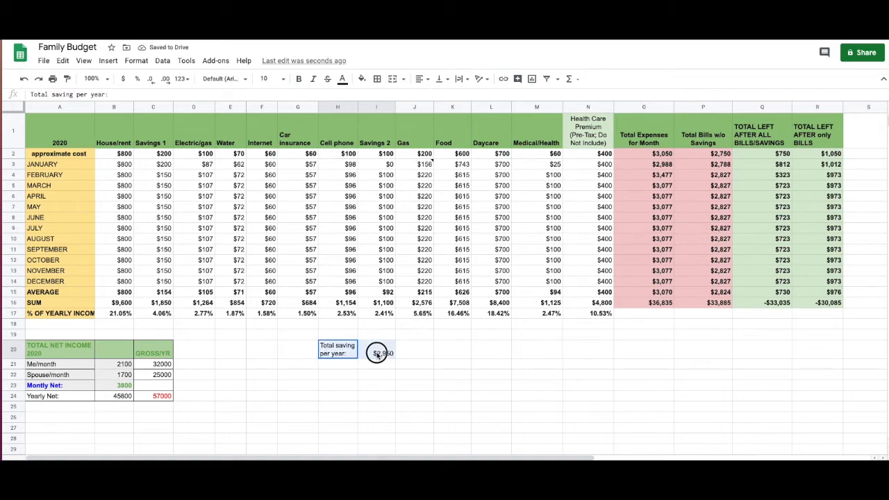
pyautogui.click(362, 79)
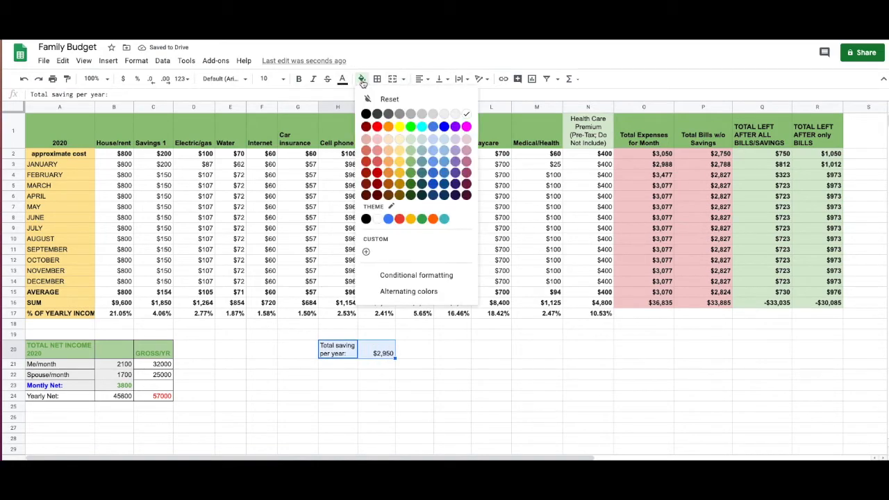
pyautogui.click(411, 161)
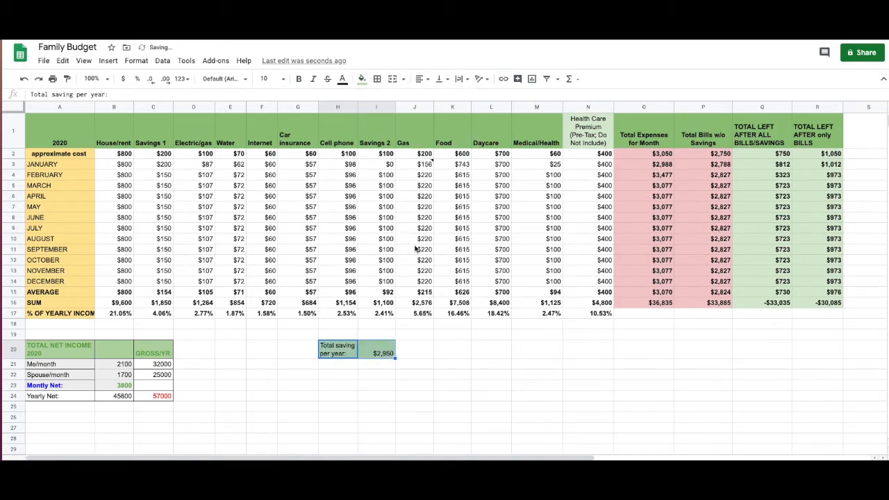
pyautogui.click(428, 352)
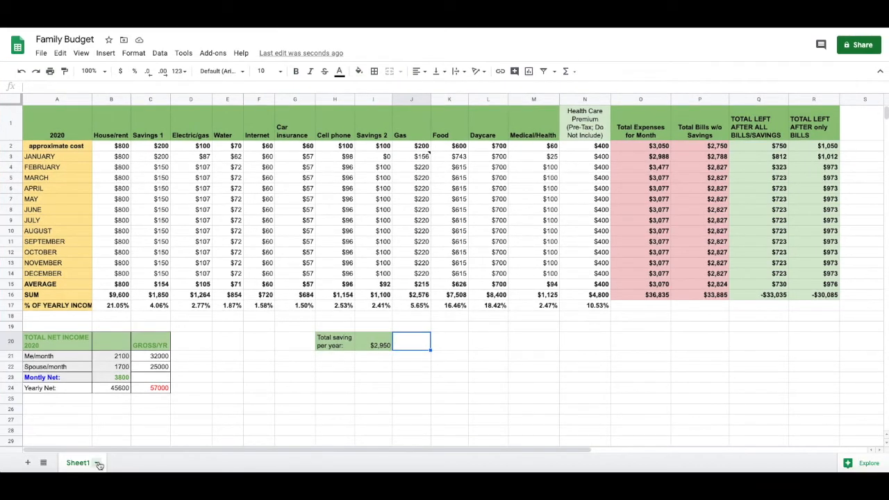
# Step: Rename the sheet from Sheet1 to "2020 Budget"
pyautogui.click(100, 471)
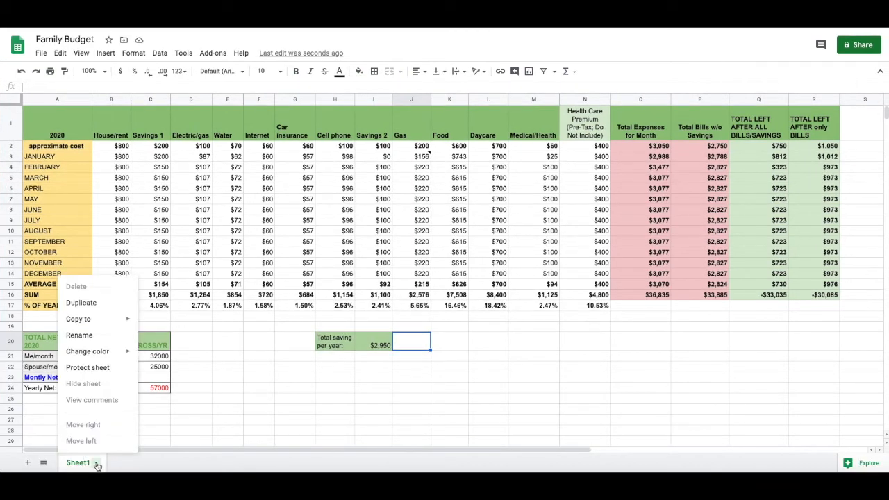
pyautogui.click(79, 335)
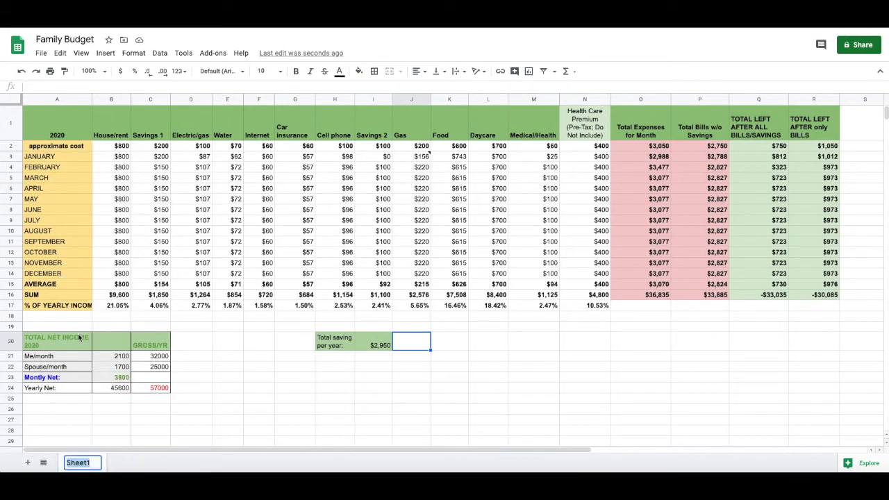
pyautogui.write('2020 Budget')
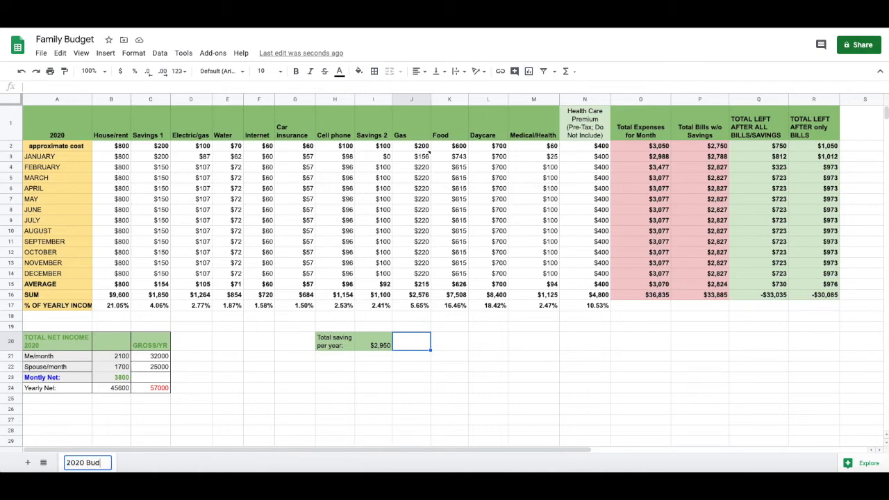
pyautogui.press('Return')
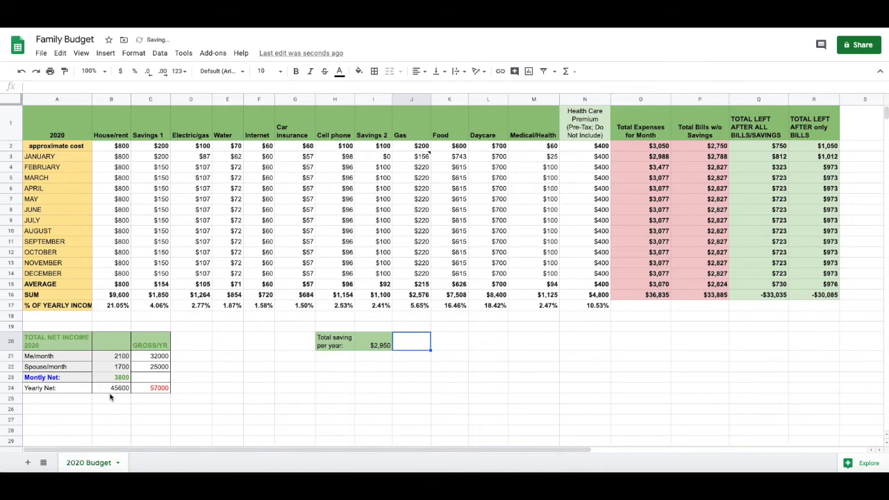
# Step: Duplicate the 2020 Budget sheet and name the copy "2021 Budget"
pyautogui.click(118, 463)
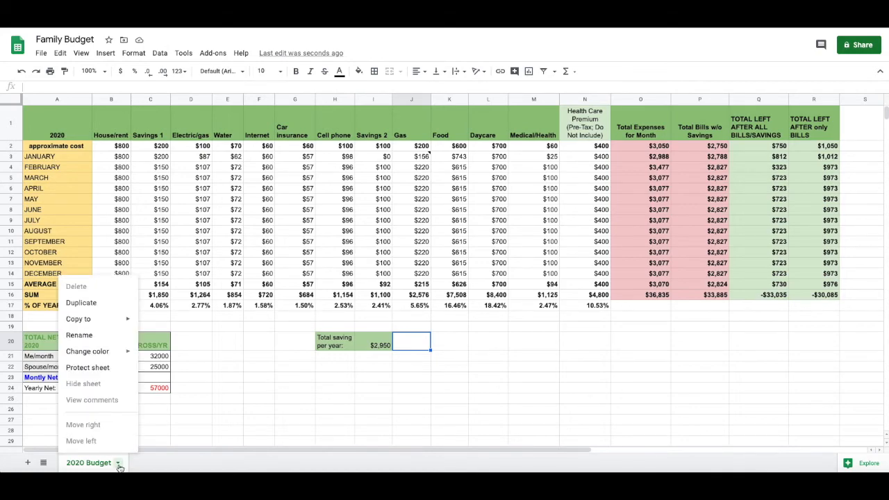
pyautogui.click(92, 304)
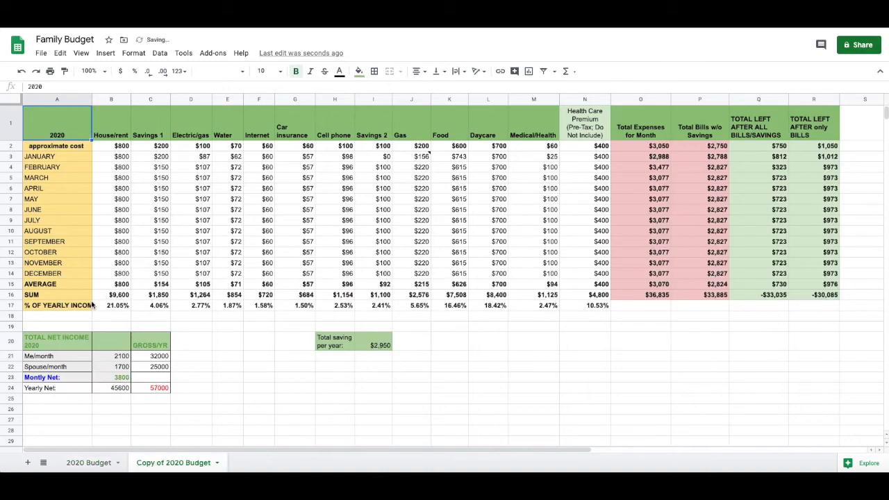
pyautogui.click(216, 463)
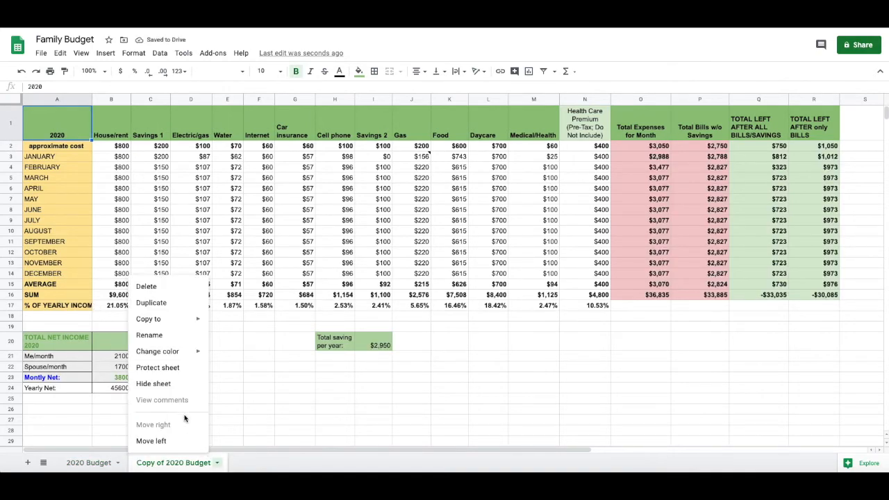
pyautogui.click(159, 337)
pyautogui.write('20')
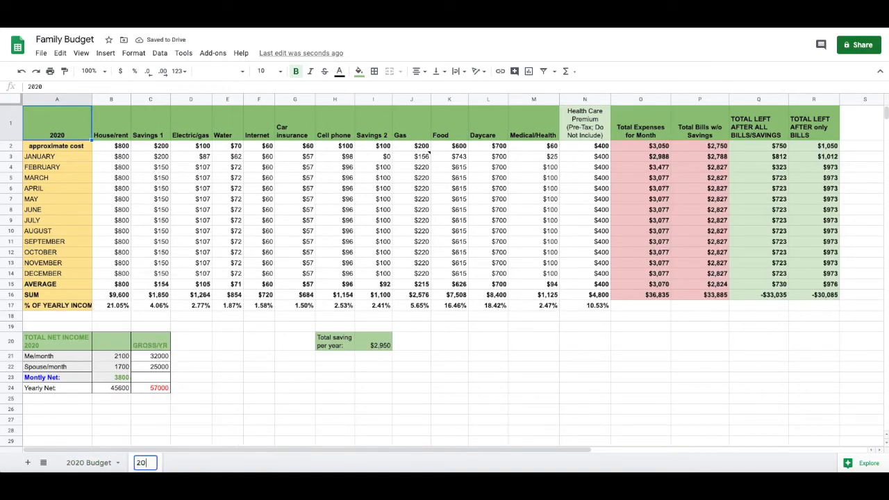
pyautogui.write('21 Budget')
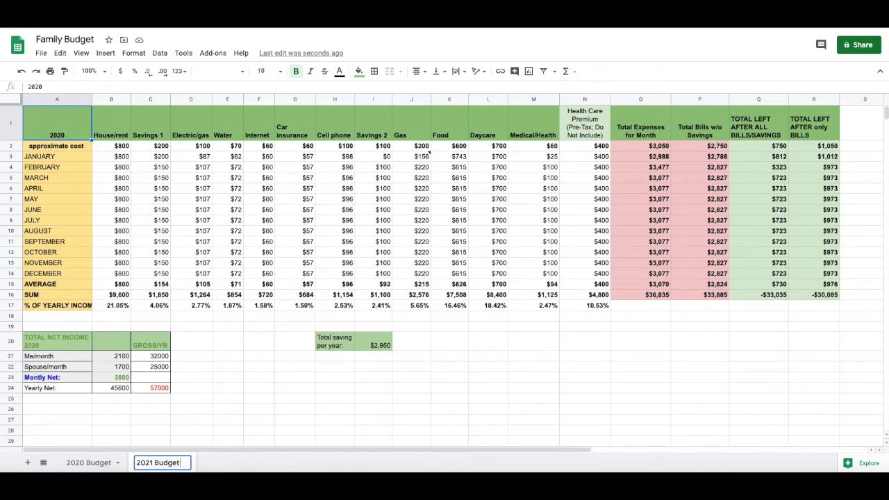
pyautogui.press('Return')
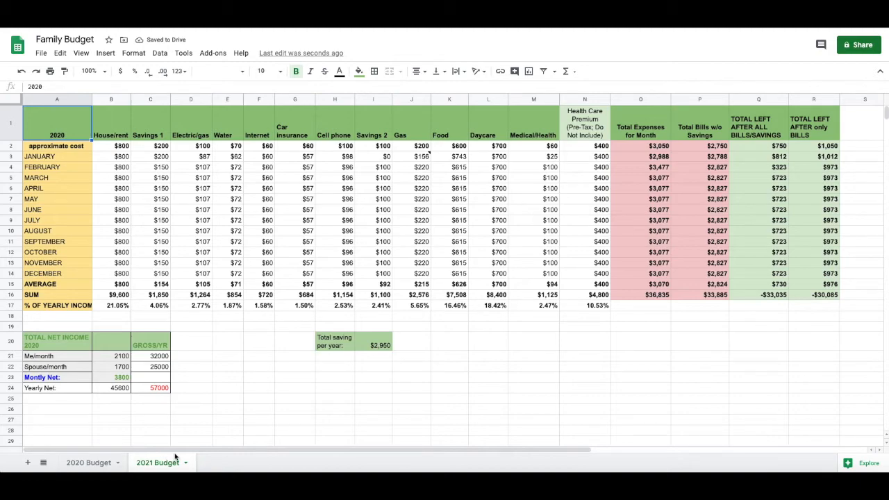
# Step: Clear the January to December expenses in B3:N14 of the 2021 Budget sheet and set the approximate House/rent cost to 840
pyautogui.moveTo(109, 158); pyautogui.dragTo(585, 275)
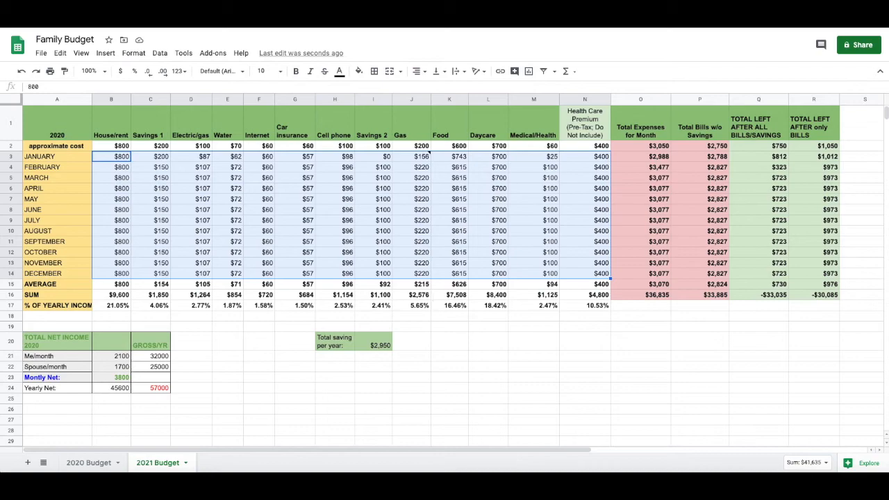
pyautogui.press('Delete')
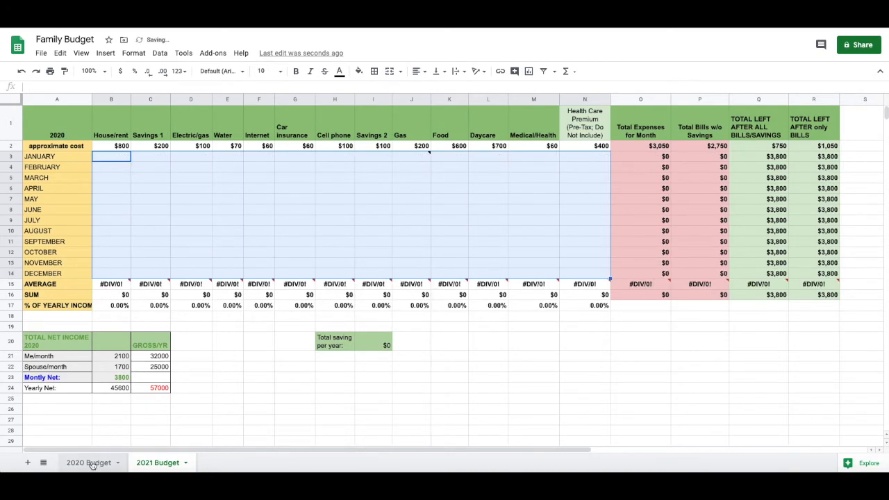
pyautogui.press('Up')
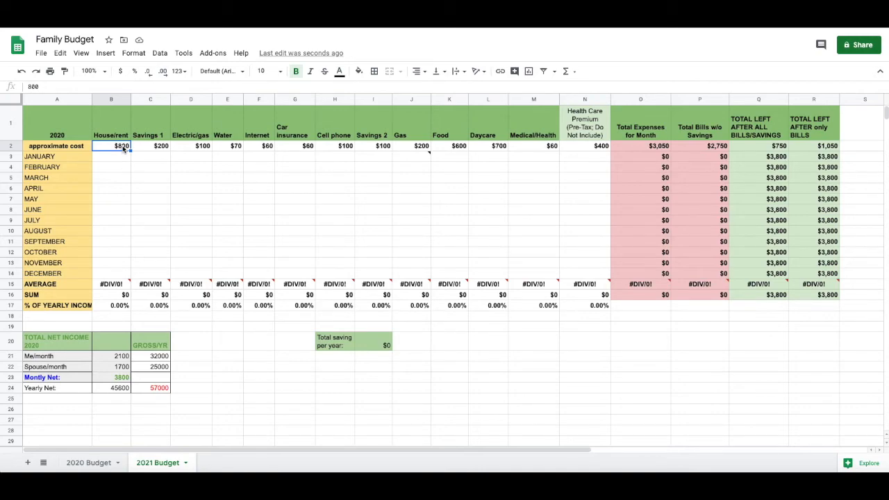
pyautogui.write('840')
pyautogui.press('Tab')
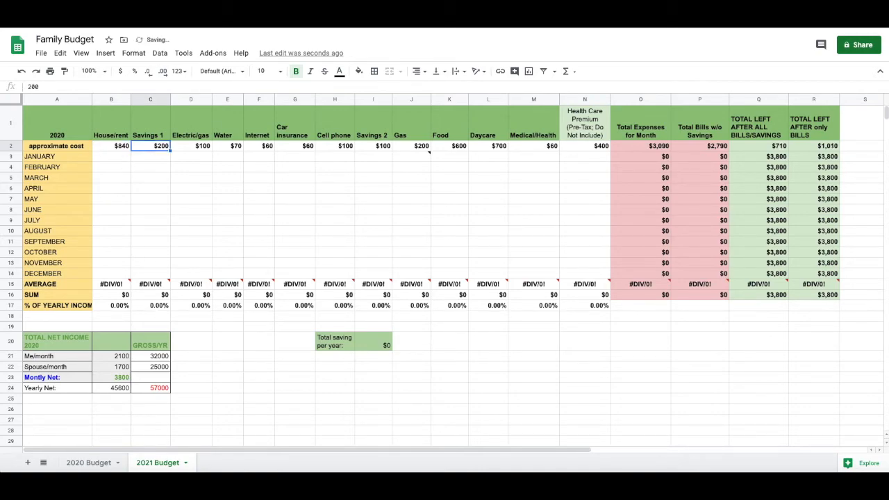
# Step: Consult the average row of the 2020 Budget sheet and set the approximate Savings 1 amount for 2021 to 155
pyautogui.click(90, 463)
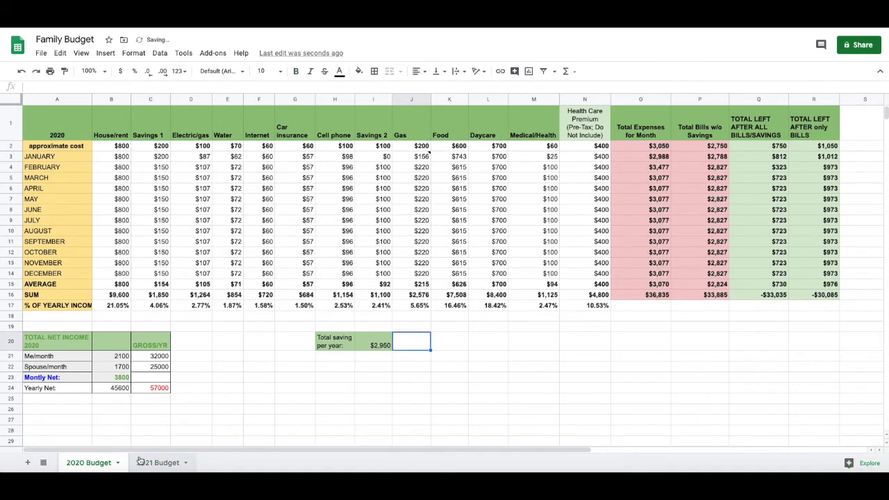
pyautogui.click(151, 295)
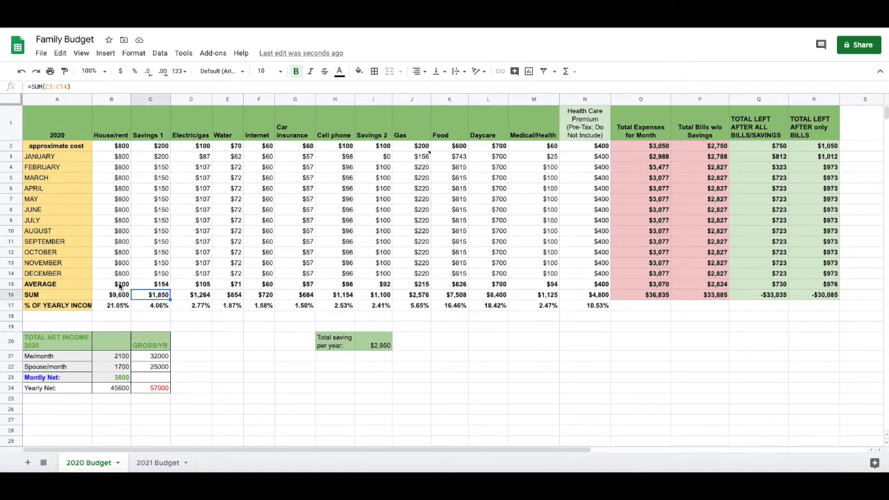
pyautogui.click(116, 287)
pyautogui.moveTo(118, 287); pyautogui.dragTo(581, 285)
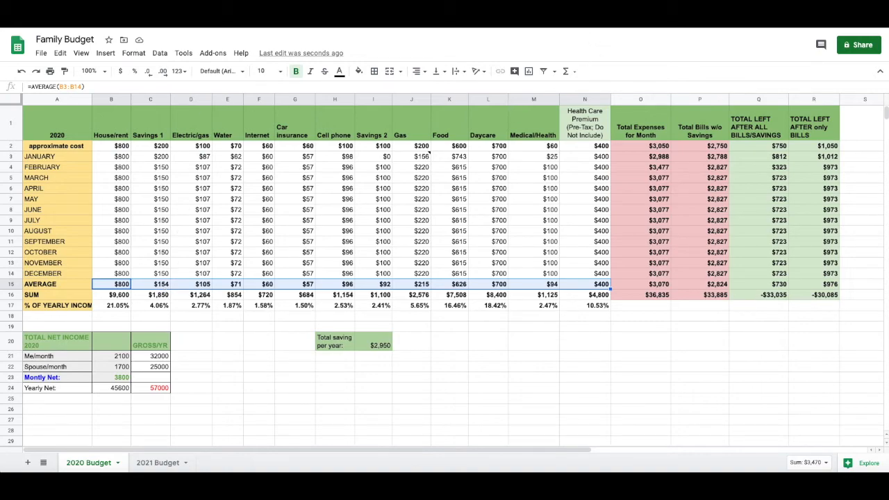
pyautogui.click(153, 464)
pyautogui.write('155')
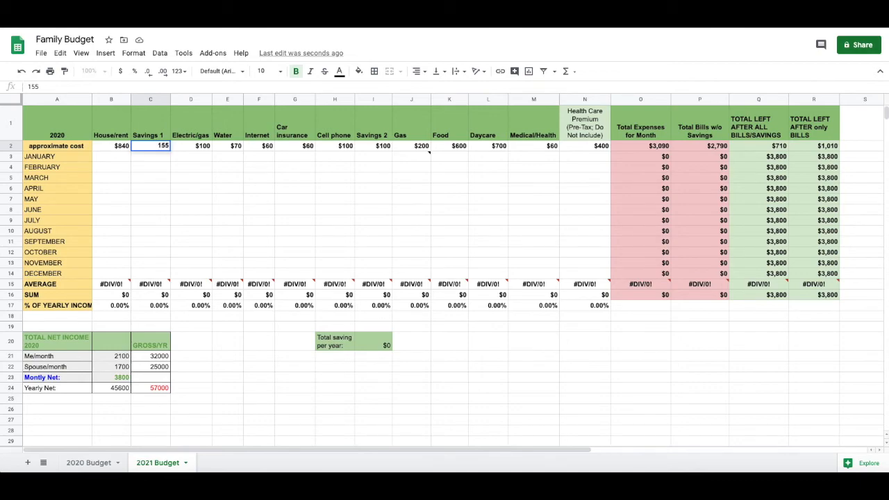
pyautogui.press('Tab')
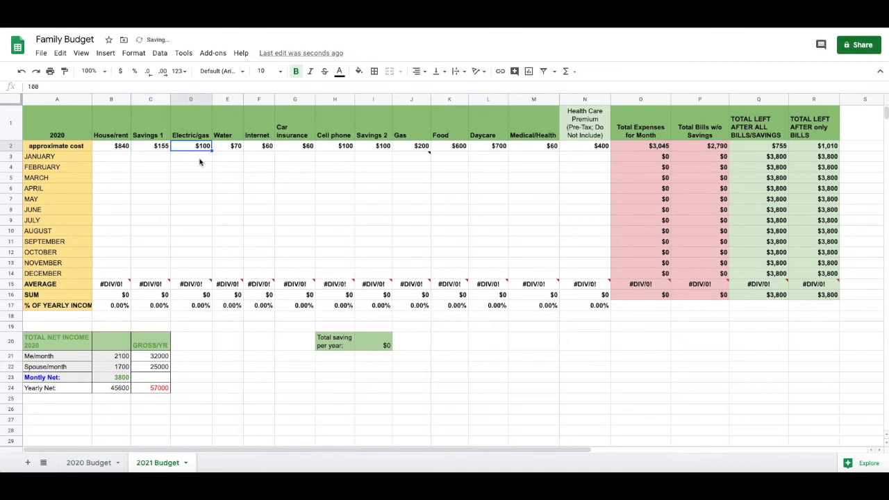
# Step: Check the 2020 Electric/gas average and set the approximate Electric/gas cost on the 2021 Budget sheet to 110
pyautogui.click(95, 462)
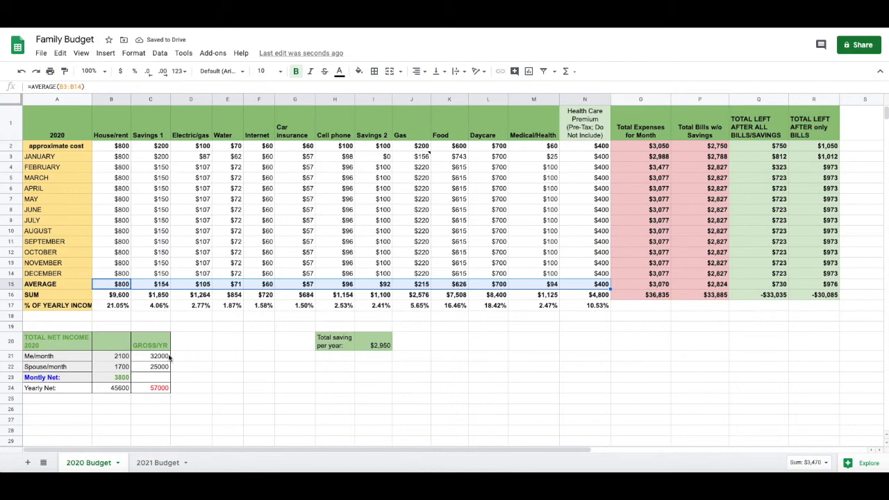
pyautogui.click(158, 462)
pyautogui.write('110')
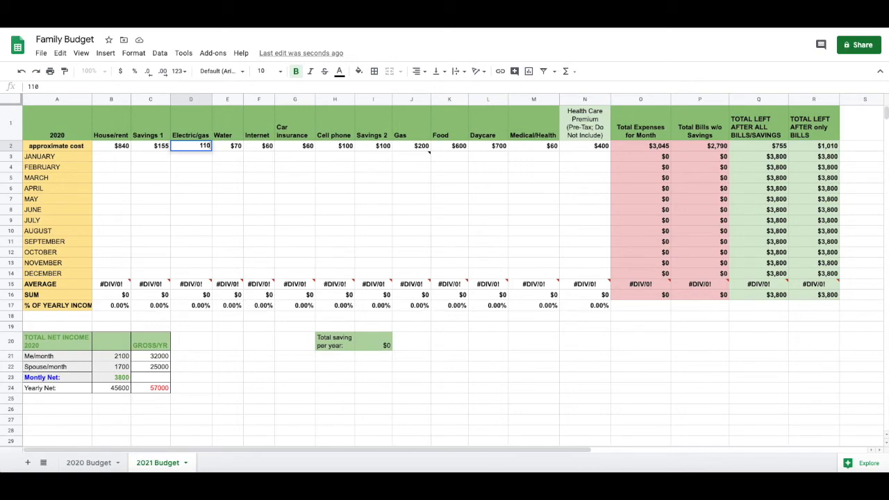
pyautogui.press('Return')
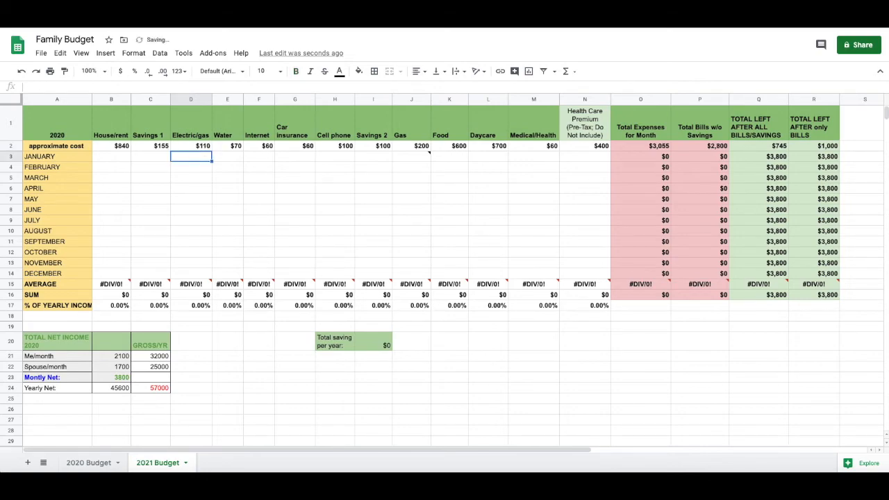
# Step: Check the 2020 Water average and set the approximate Water cost on the 2021 Budget sheet to 75
pyautogui.click(97, 463)
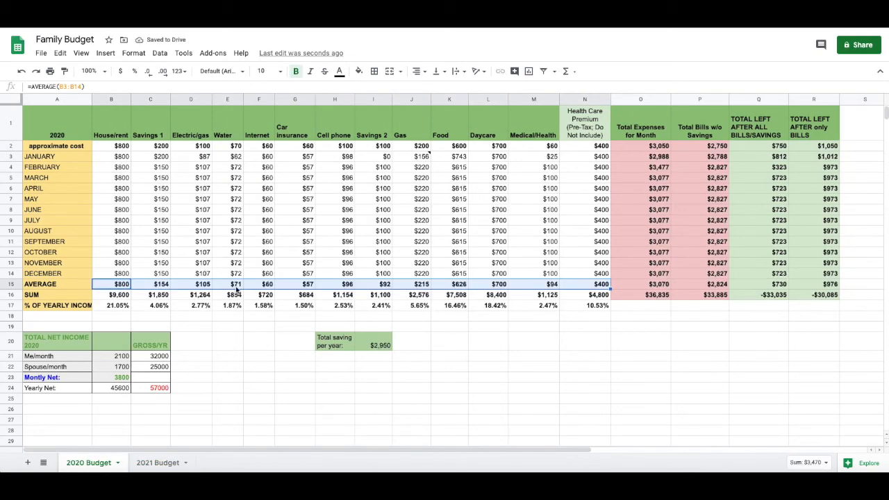
pyautogui.click(157, 462)
pyautogui.click(236, 146)
pyautogui.write('75')
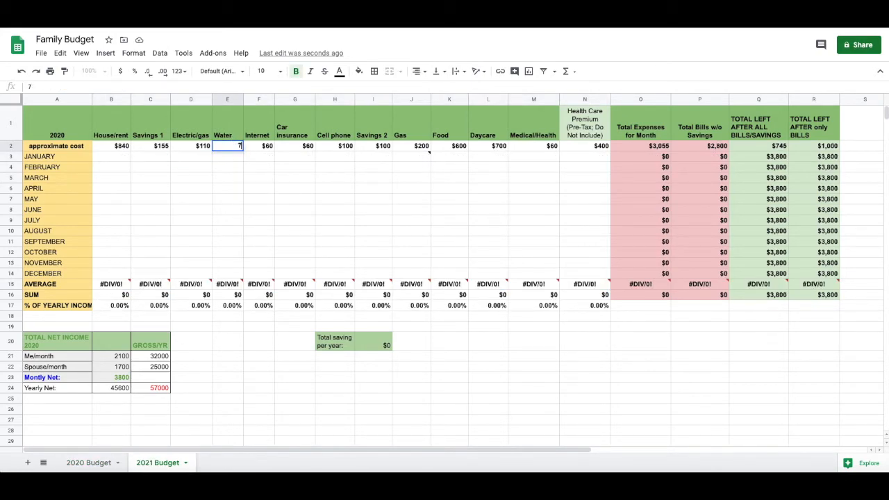
pyautogui.press('Tab')
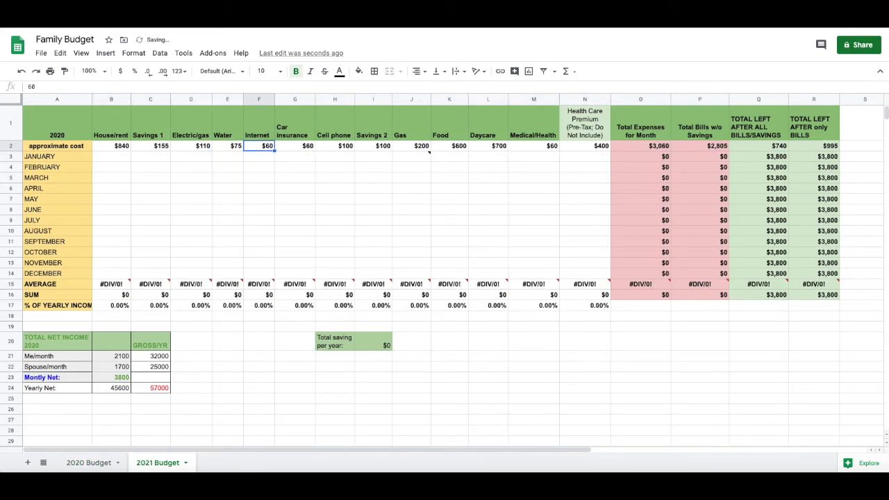
# Step: Compare the 2020 averages for Internet, Car insurance and Cell phone with the approximate costs on the 2021 Budget sheet
pyautogui.click(82, 463)
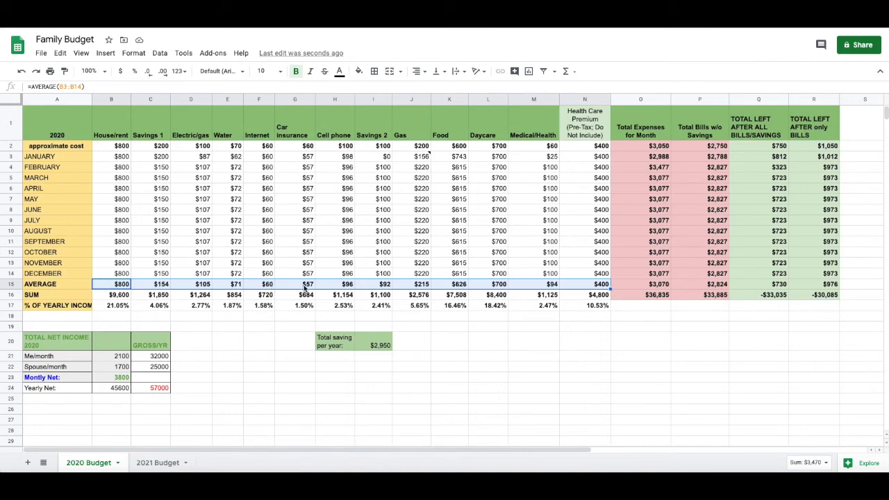
pyautogui.click(149, 463)
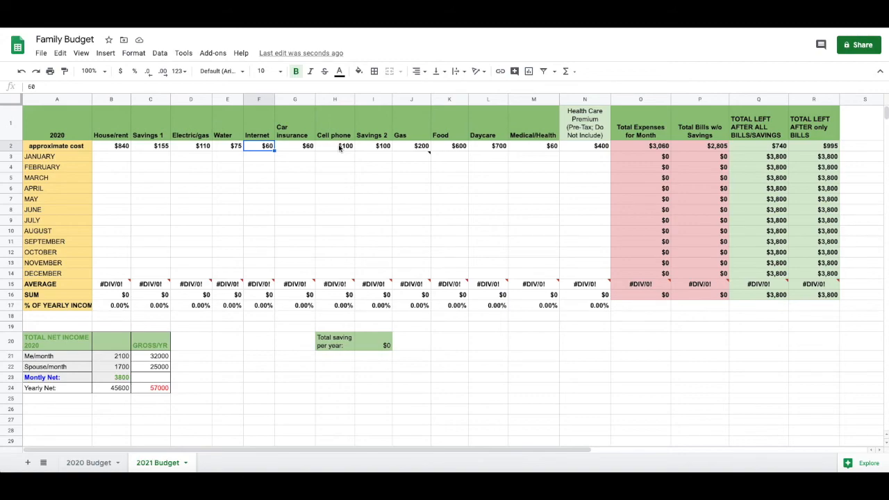
pyautogui.click(128, 464)
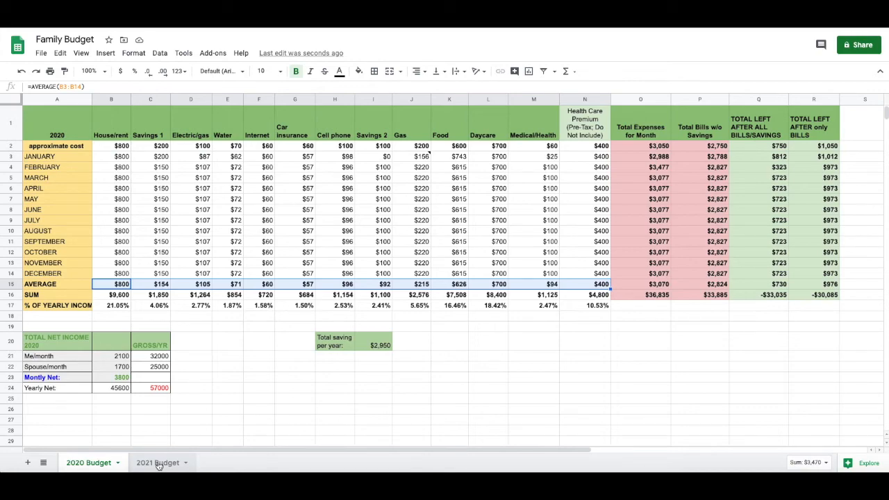
pyautogui.click(158, 464)
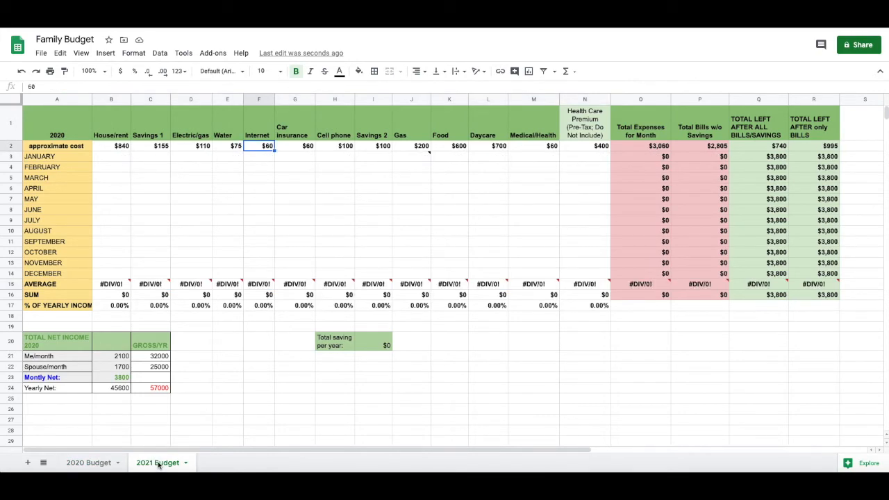
pyautogui.click(108, 463)
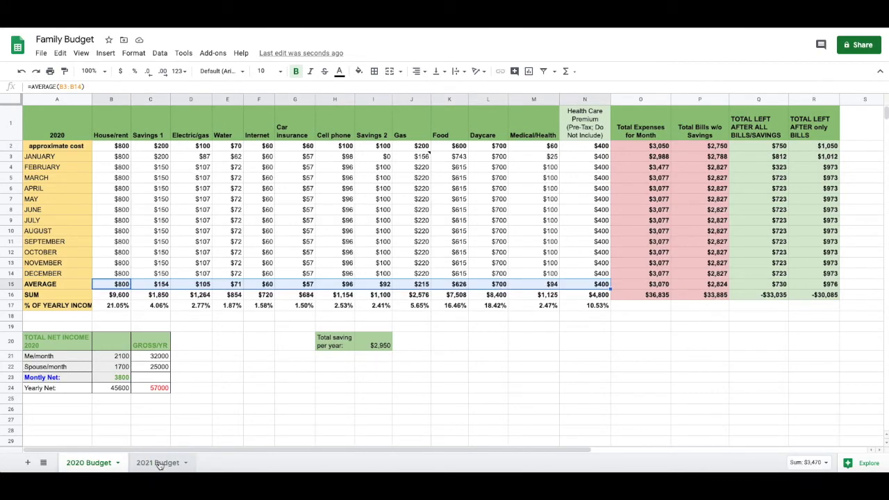
pyautogui.click(158, 463)
pyautogui.click(303, 146)
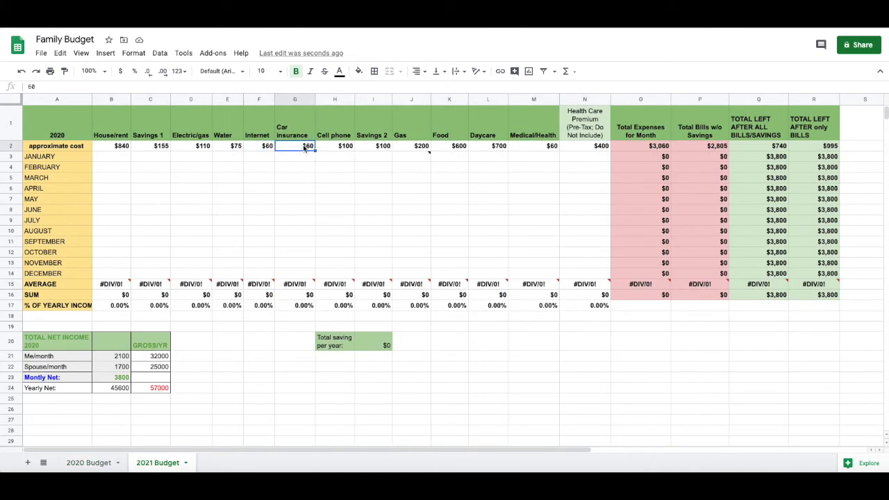
pyautogui.click(346, 146)
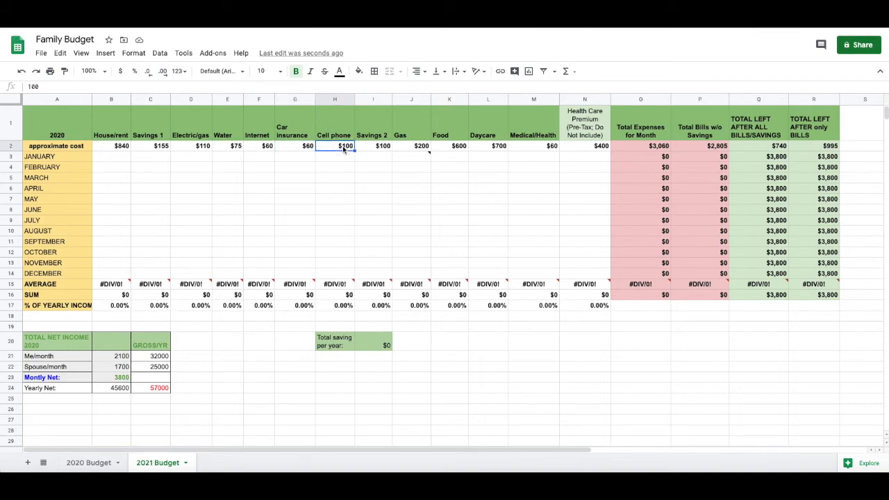
# Step: Check the 2020 averages and set the approximate Health Care Premium on the 2021 Budget sheet to 430
pyautogui.click(101, 462)
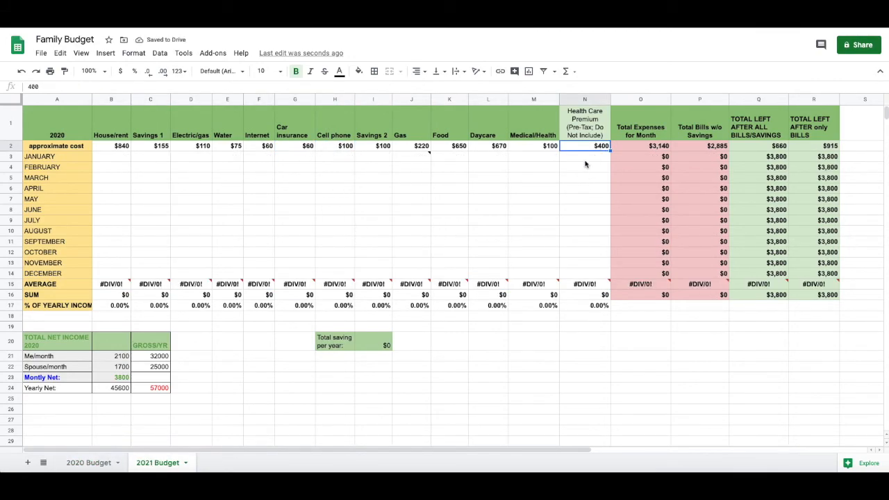
pyautogui.write('430')
pyautogui.press('Return')
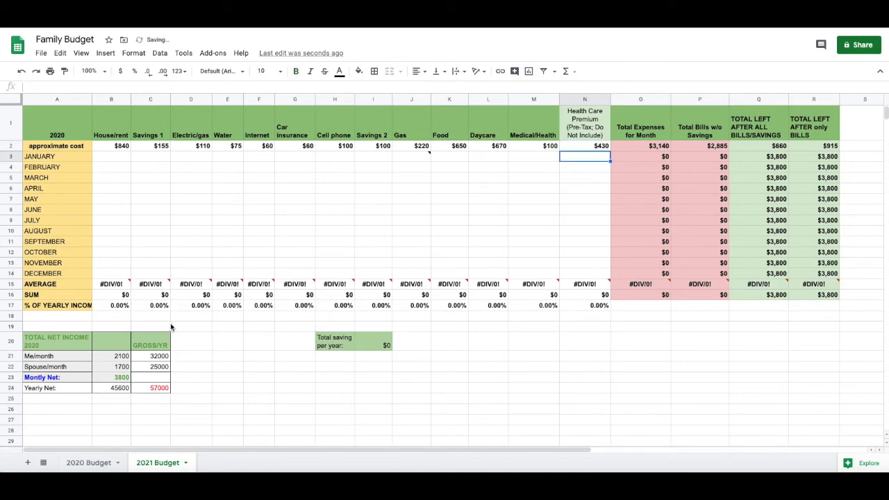
# Step: Set the Me/month net income on the 2021 Budget sheet to 2140
pyautogui.click(119, 358)
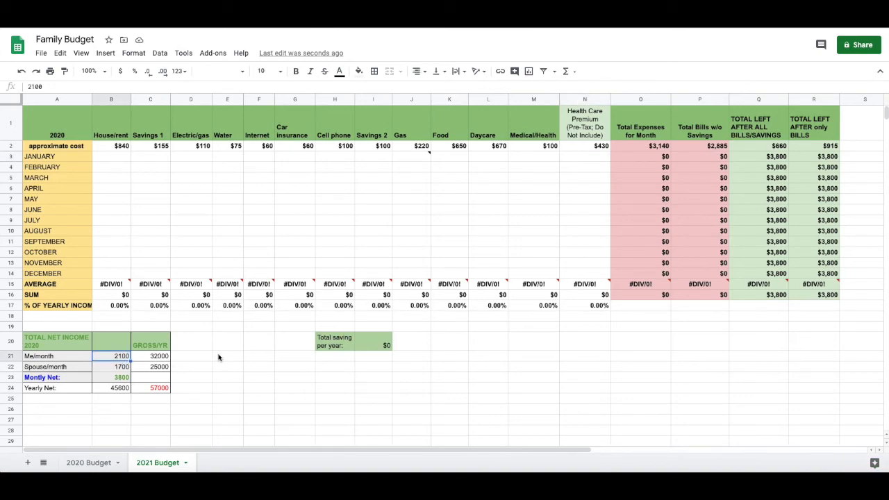
pyautogui.press('Return')
pyautogui.press('BackSpace')
pyautogui.press('BackSpace')
pyautogui.write('40')
pyautogui.press('Return')
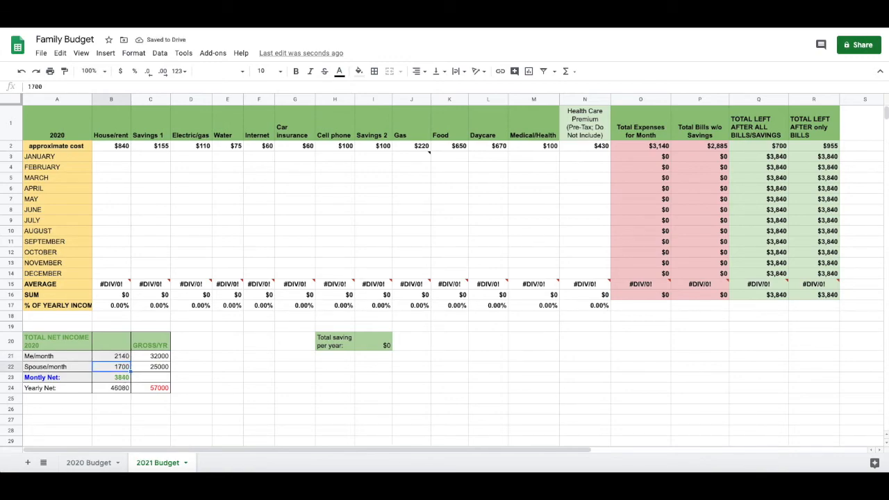
# Step: Set the Spouse/month net income on the 2021 Budget sheet to 1730
pyautogui.press('Return')
pyautogui.press('BackSpace')
pyautogui.press('BackSpace')
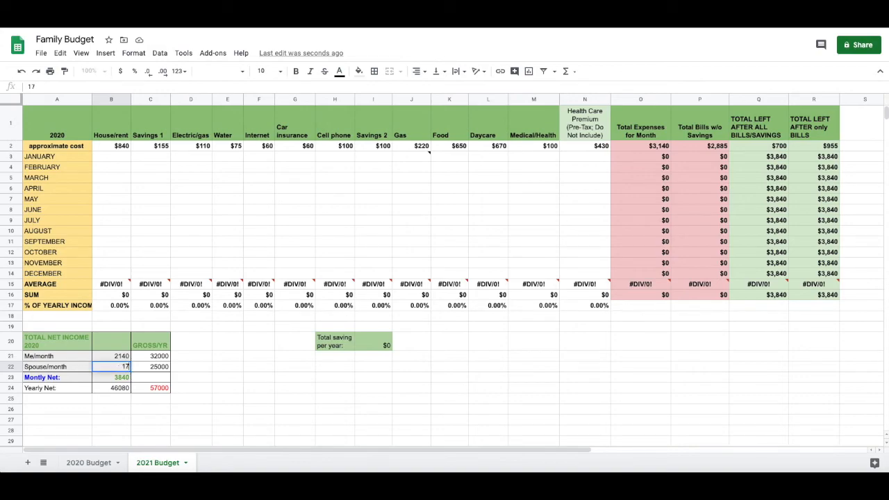
pyautogui.write('30')
pyautogui.press('Return')
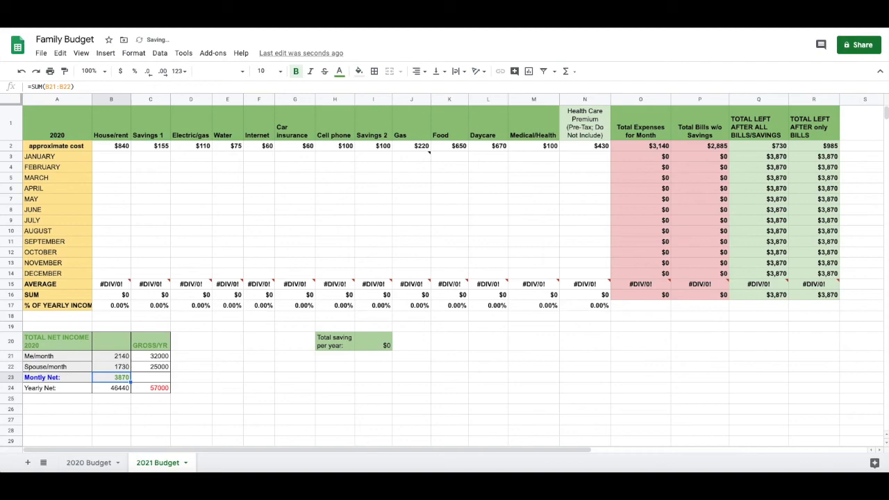
# Step: Review the yearly net and gross income figures and the amounts left in the approximate cost row of the 2021 Budget sheet
pyautogui.press('Down')
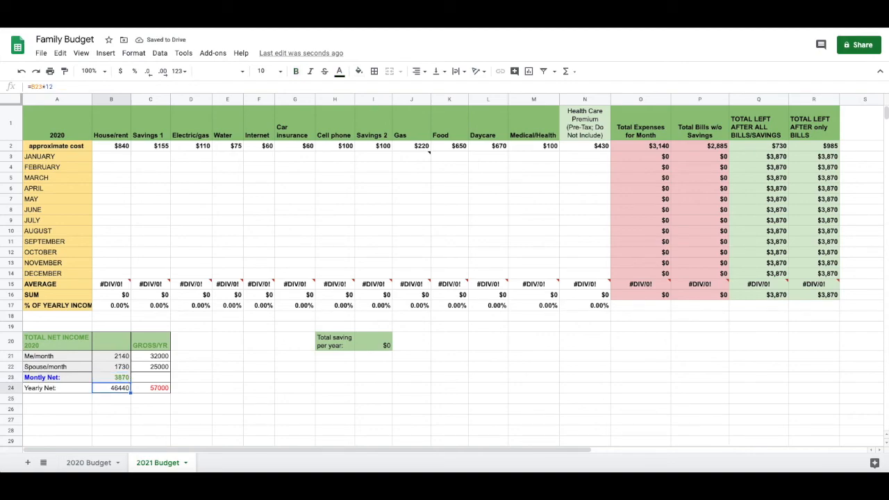
pyautogui.press('Up')
pyautogui.press('Up')
pyautogui.press('Right')
pyautogui.press('Up')
pyautogui.press('Down')
pyautogui.press('Down')
pyautogui.press('Down')
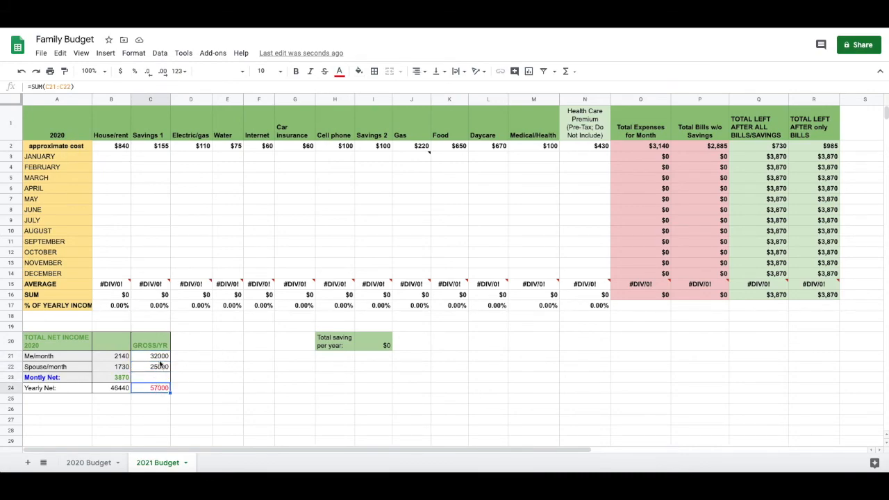
pyautogui.click(195, 390)
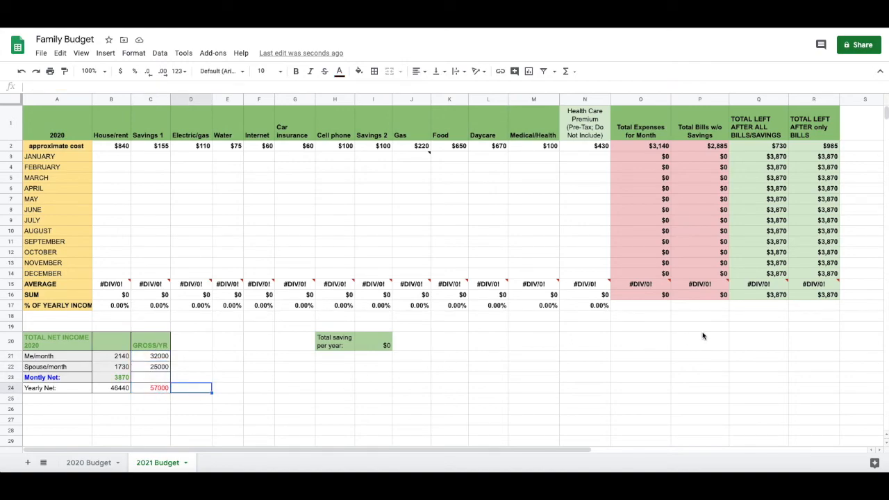
pyautogui.click(774, 149)
pyautogui.moveTo(776, 148); pyautogui.dragTo(809, 149)
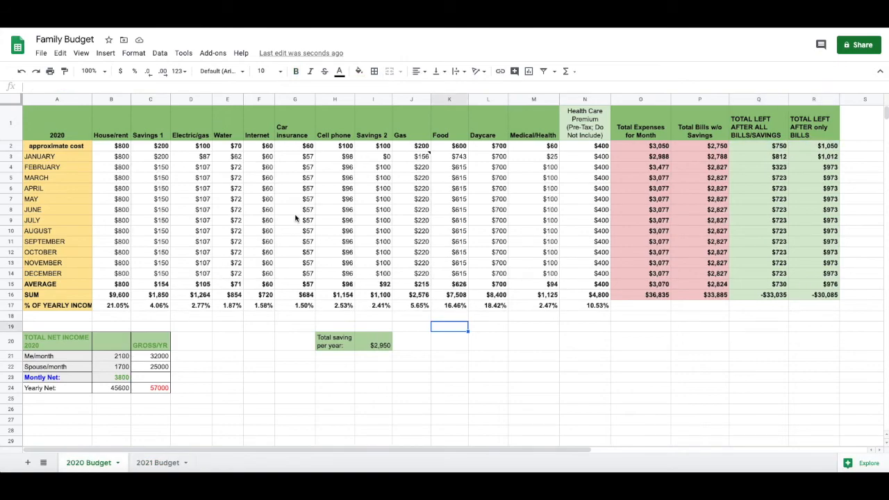
# Step: Insert a column before Car insurance on the 2020 Budget sheet and title it "Car repair"
pyautogui.click(296, 136)
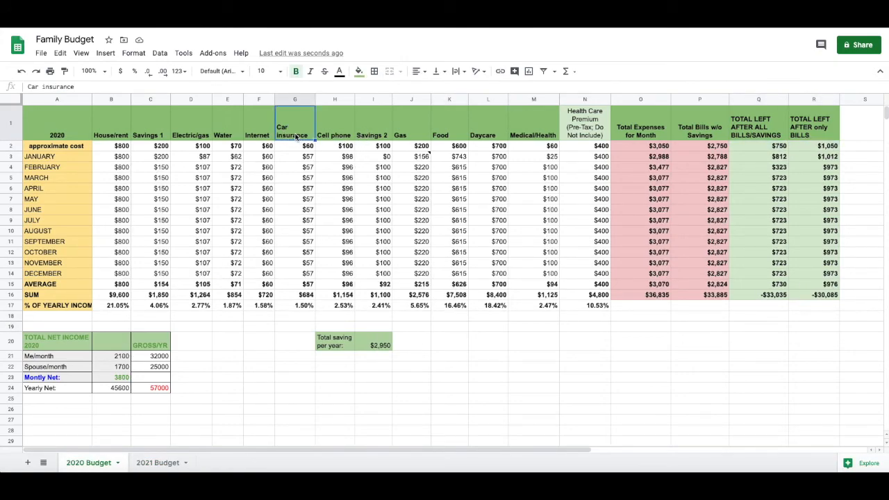
pyautogui.rightClick(296, 136)
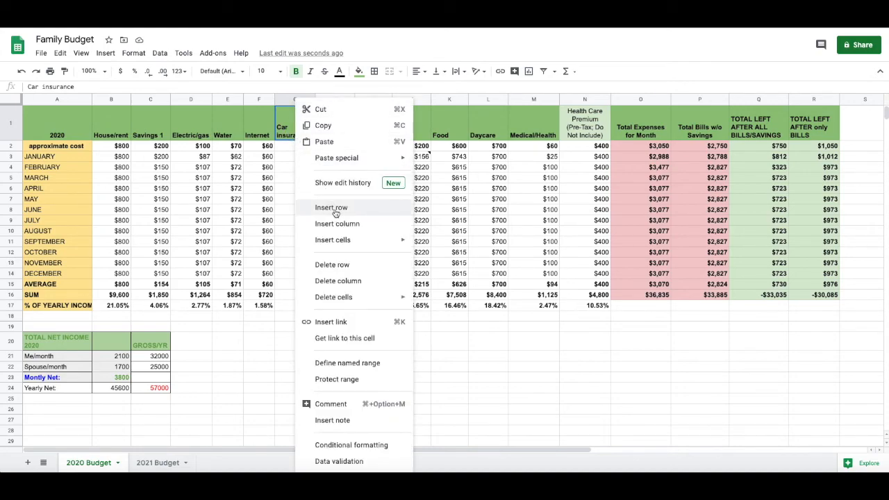
pyautogui.click(338, 224)
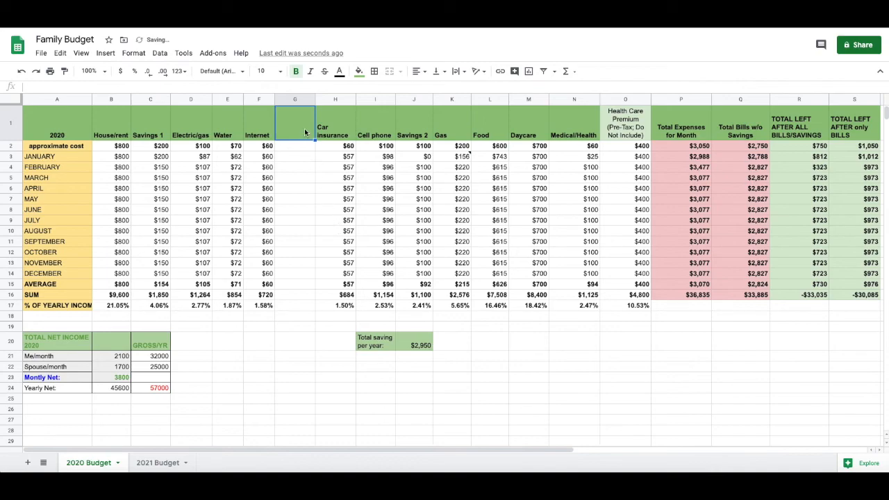
pyautogui.write('Car repair')
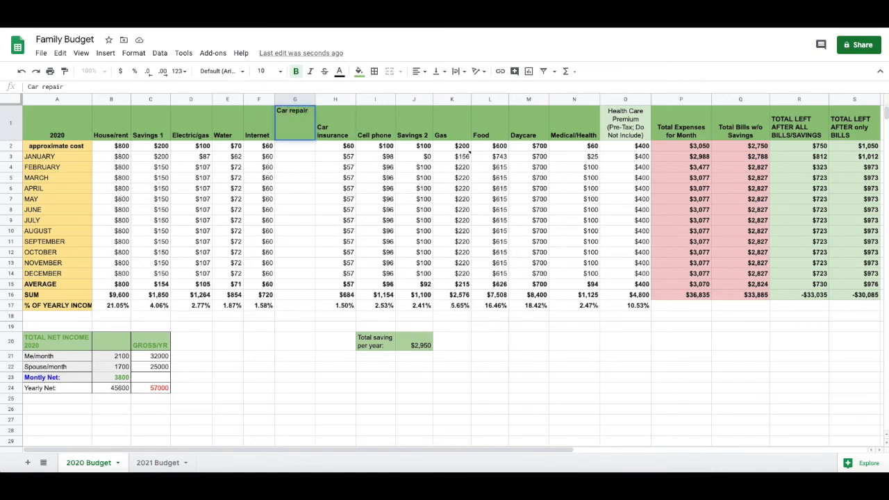
pyautogui.press('Return')
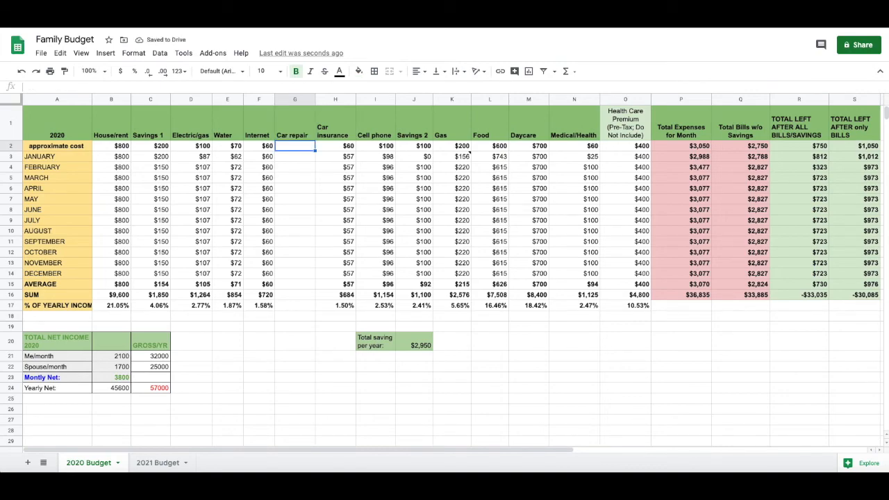
# Step: Enter Car repair expenses of 100 for April and 700 for September
pyautogui.press('Down')
pyautogui.press('Down')
pyautogui.press('Down')
pyautogui.press('Down')
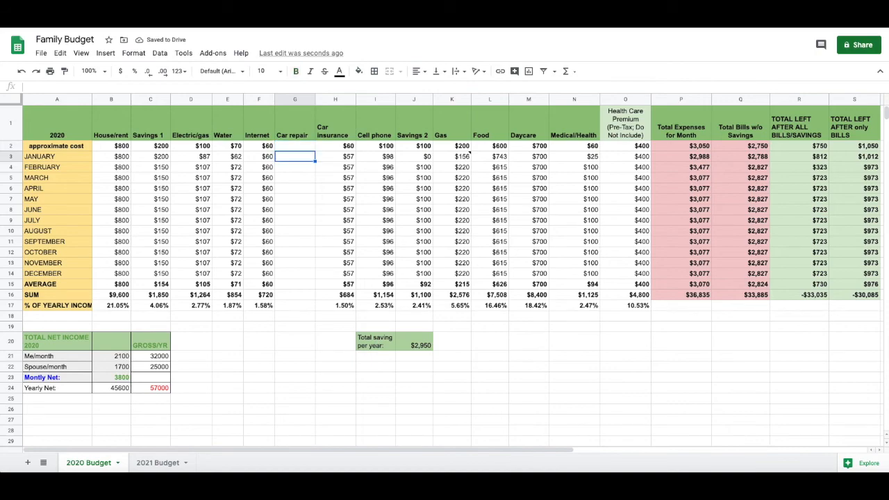
pyautogui.write('100')
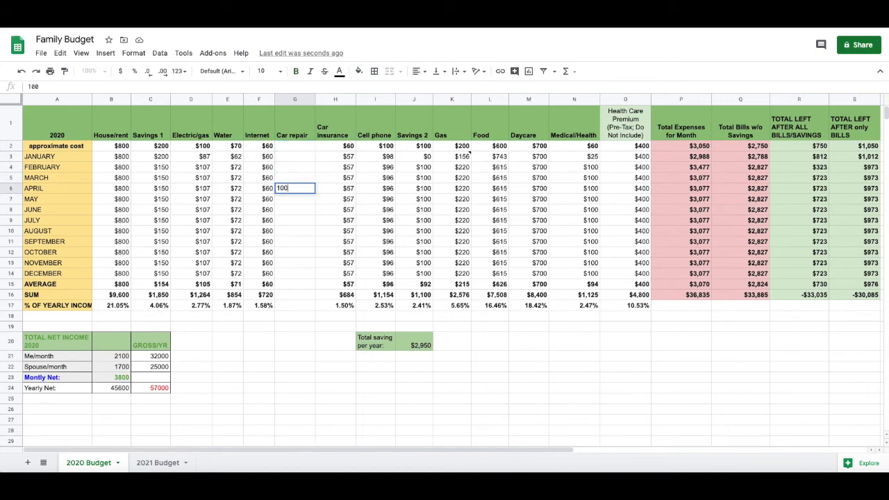
pyautogui.press('Down')
pyautogui.press('Down')
pyautogui.press('Down')
pyautogui.press('Down')
pyautogui.press('Down')
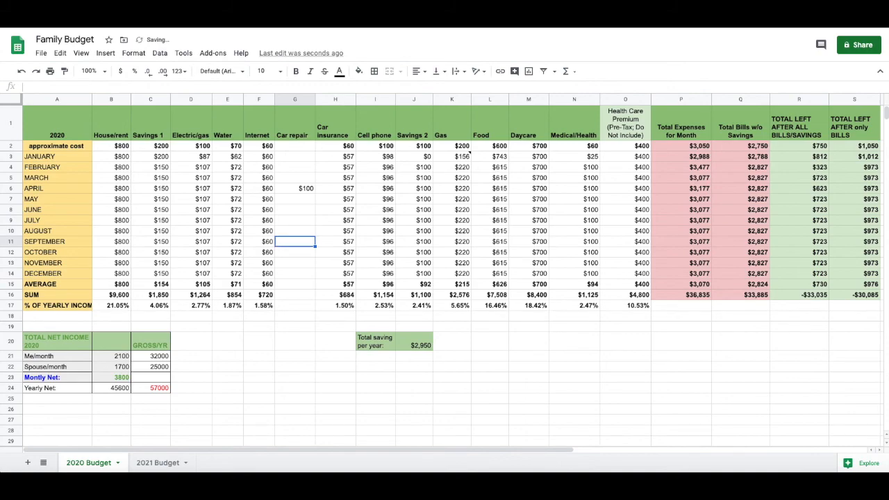
pyautogui.write('700')
# Step: Enter 0 as the Car repair expense for January to March and May to August
pyautogui.press('Up')
pyautogui.press('Up')
pyautogui.press('Up')
pyautogui.press('Up')
pyautogui.press('Up')
pyautogui.press('Up')
pyautogui.press('Up')
pyautogui.press('Up')
pyautogui.write('0')
pyautogui.press('Return')
pyautogui.write('0')
pyautogui.press('Return')
pyautogui.write('0')
pyautogui.press('Return')
pyautogui.press('Return')
pyautogui.write('0')
pyautogui.press('Return')
pyautogui.write('0')
pyautogui.press('Return')
pyautogui.write('0')
pyautogui.press('Return')
pyautogui.write('0')
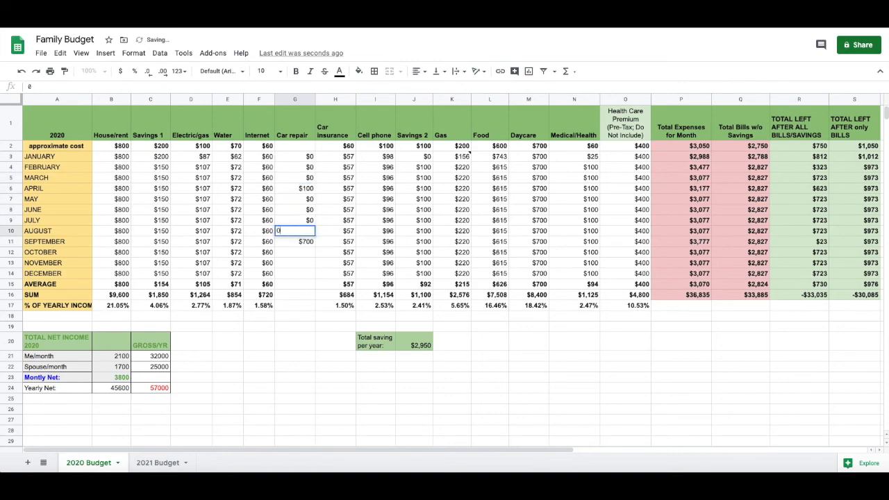
pyautogui.press('Return')
pyautogui.write('0')
pyautogui.press('Return')
pyautogui.hotkey('ctrl', 'z')
# Step: Enter 0 as the Car repair expense for October to December, keeping the column's average cell empty
pyautogui.press('Down')
pyautogui.write('0')
pyautogui.press('Return')
pyautogui.write('0')
pyautogui.press('Return')
pyautogui.write('0')
pyautogui.press('Return')
pyautogui.write('0')
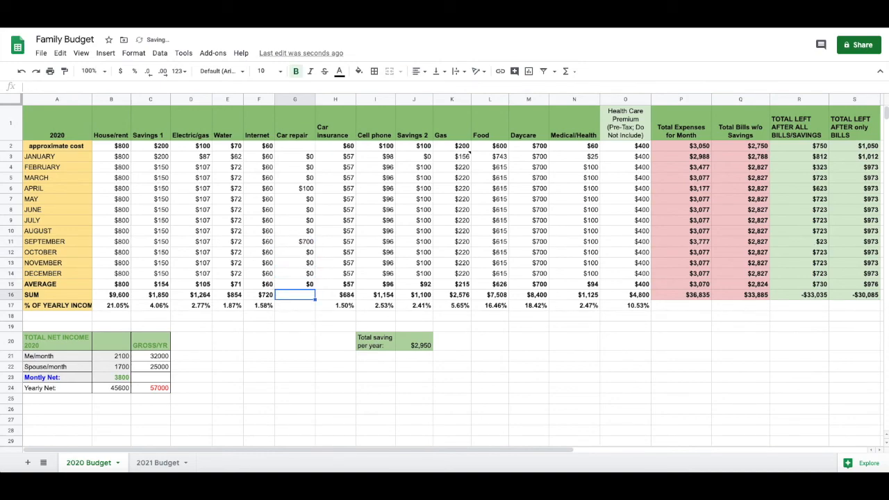
pyautogui.press('Delete')
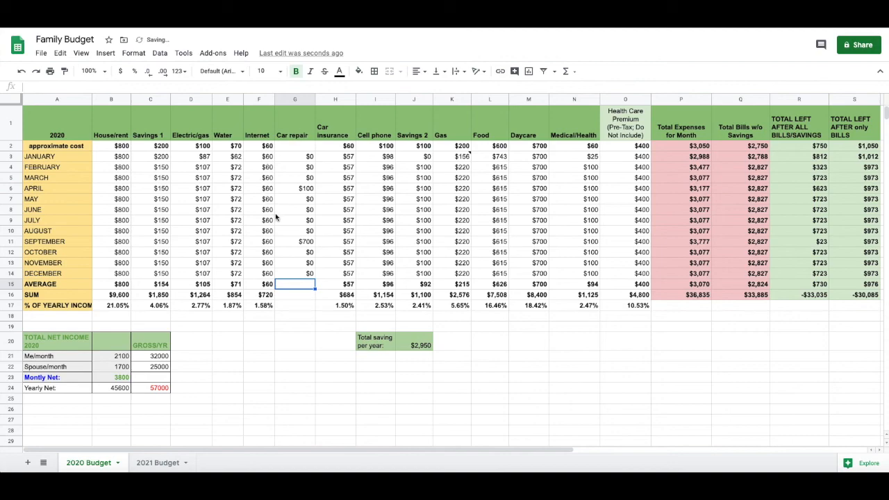
# Step: Copy the Internet column's average formula into the Car repair column's average cell
pyautogui.click(268, 286)
pyautogui.hotkey('ctrl', 'c')
pyautogui.press('Right')
pyautogui.hotkey('ctrl', 'v')
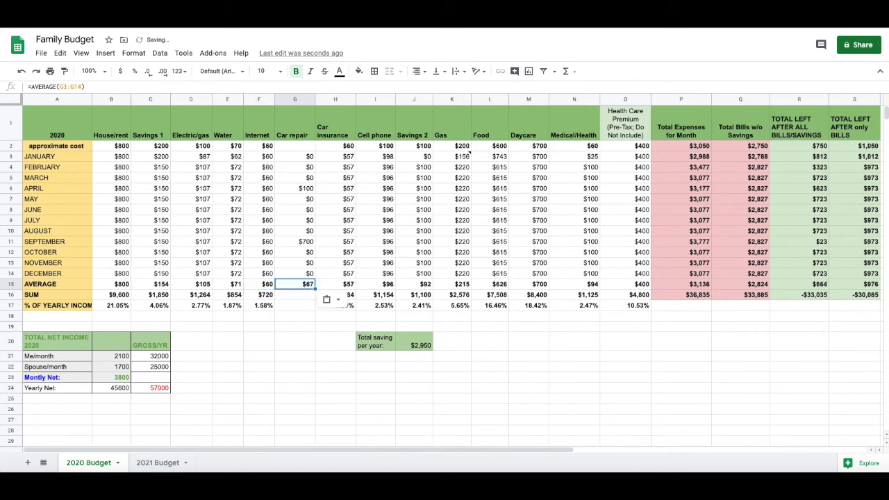
# Step: Copy the Internet column's average, sum and percent-of-yearly-income formulas into the same rows of the Car repair column
pyautogui.press('Down')
pyautogui.click(264, 285)
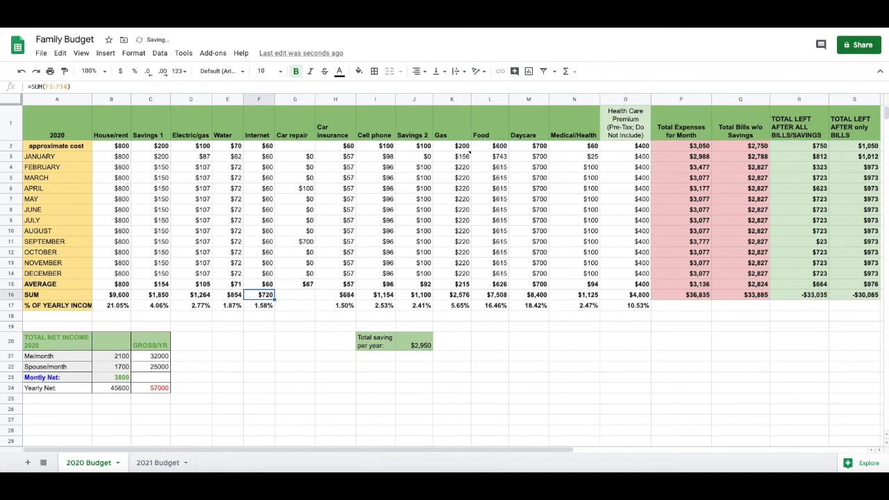
pyautogui.moveTo(264, 286); pyautogui.dragTo(264, 306)
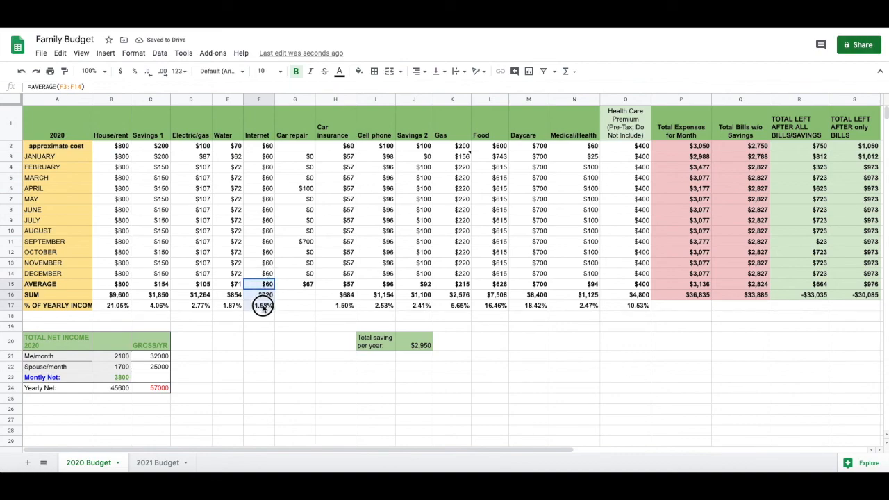
pyautogui.rightClick(269, 296)
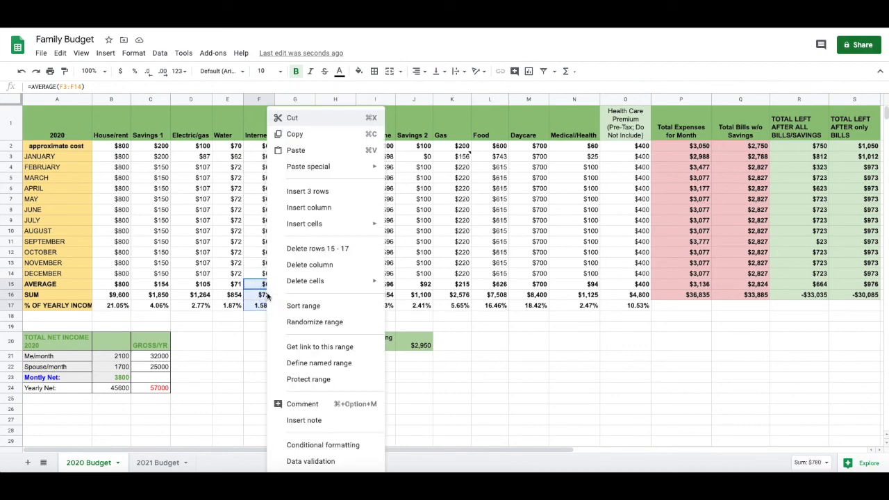
pyautogui.click(309, 137)
pyautogui.moveTo(295, 285); pyautogui.dragTo(295, 305)
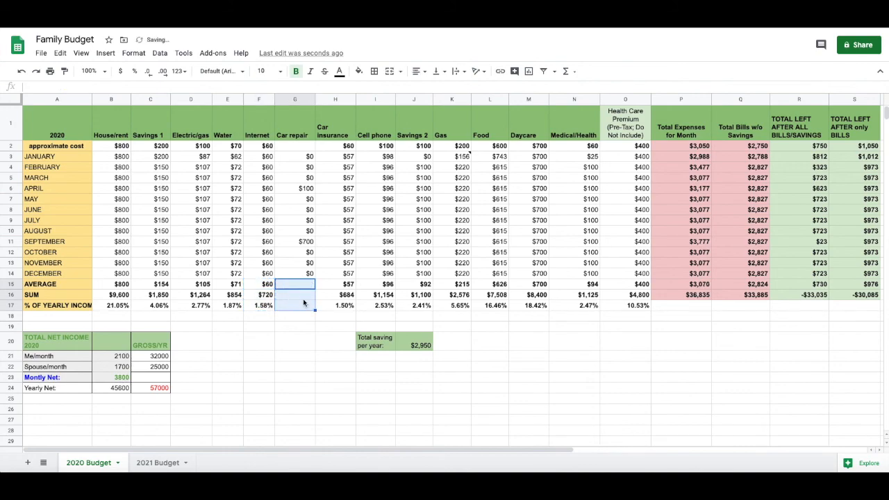
pyautogui.rightClick(301, 298)
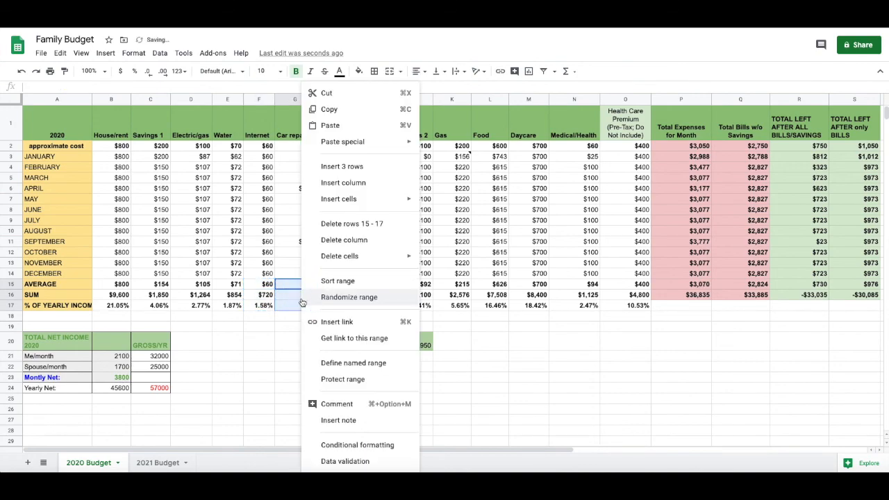
pyautogui.click(340, 126)
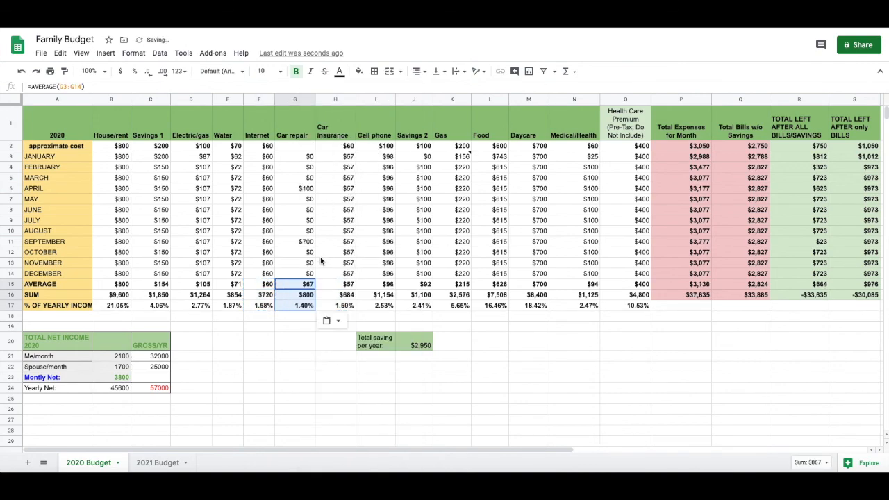
# Step: Enter $70 as the approximate cost of Car repair in the 2020 budget and check the total yearly saving formula
pyautogui.click(301, 307)
pyautogui.press('Left')
pyautogui.press('Right')
pyautogui.press('Right')
pyautogui.press('Right')
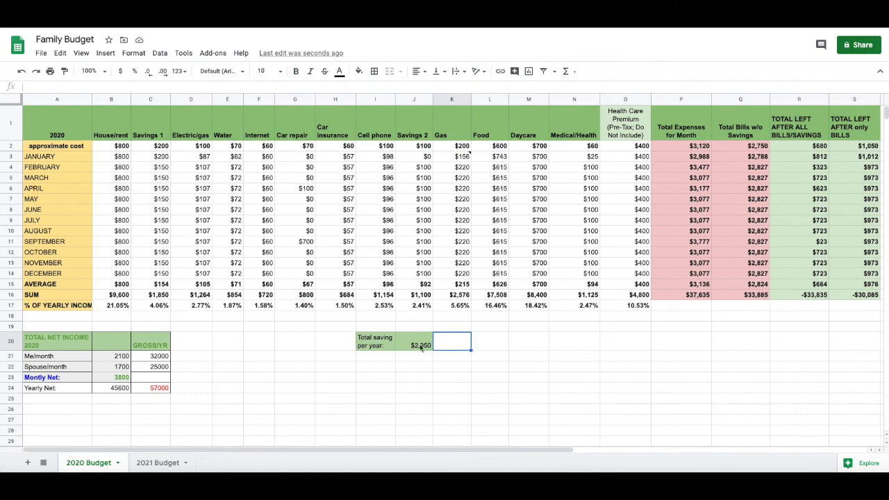
pyautogui.click(420, 346)
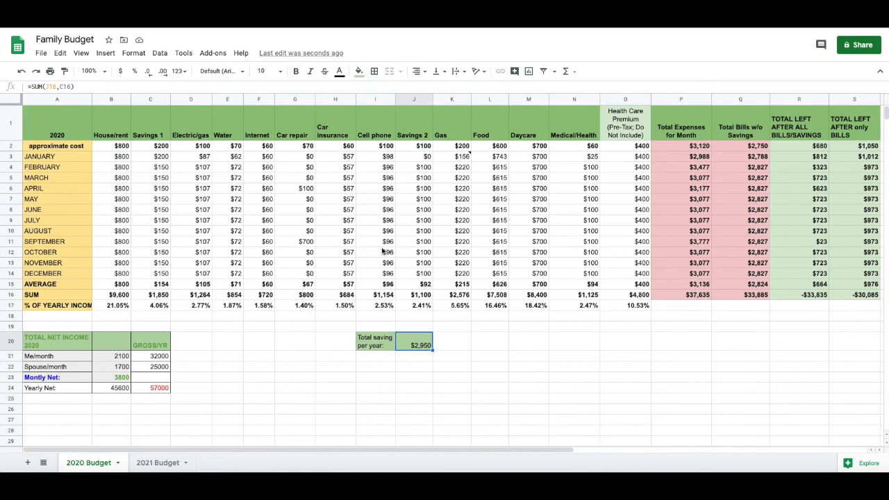
# Step: Switch to the 2021 Budget sheet and review the January to December expense cells from House/rent through Health Care Premium
pyautogui.click(159, 461)
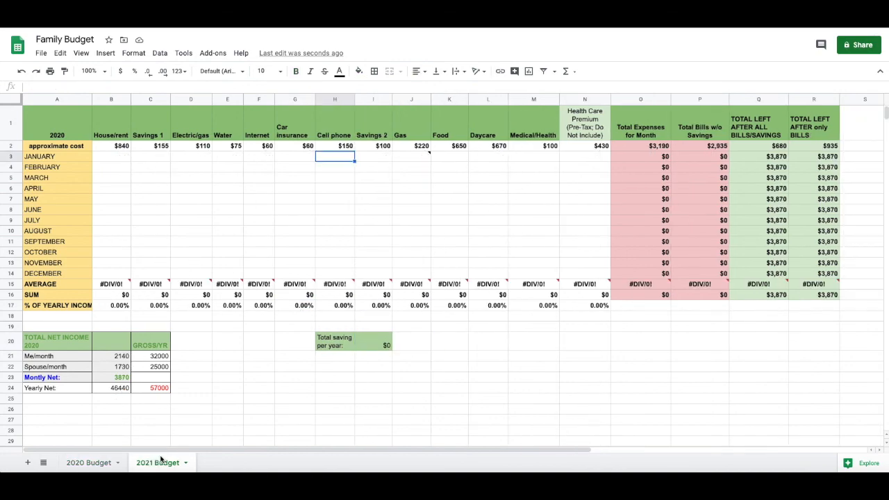
pyautogui.click(121, 160)
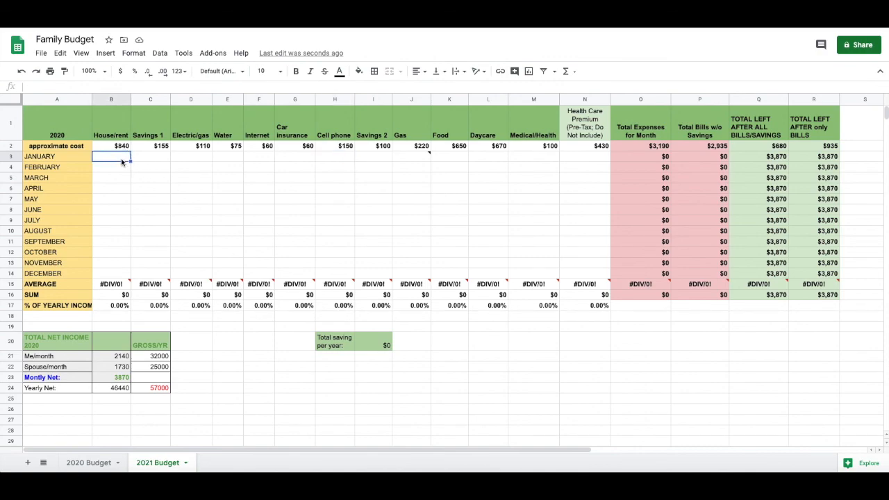
pyautogui.press('Tab')
pyautogui.press('Tab')
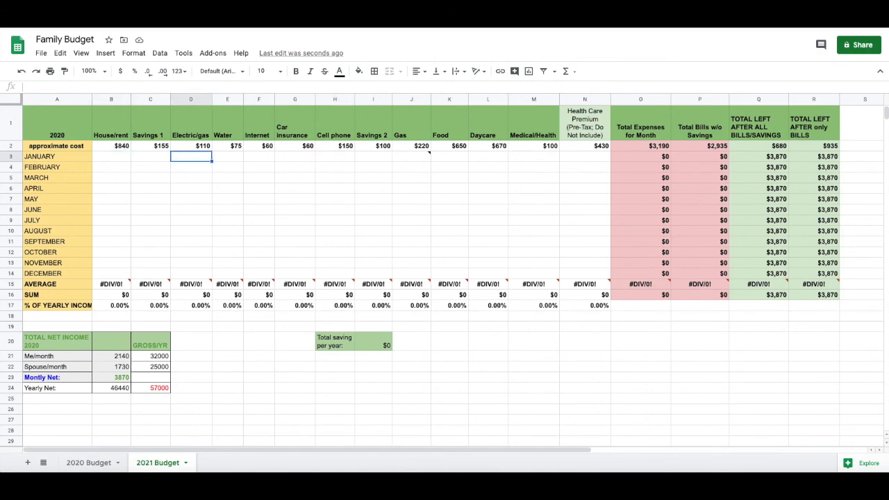
pyautogui.press('Tab')
pyautogui.press('Tab')
pyautogui.press('Down')
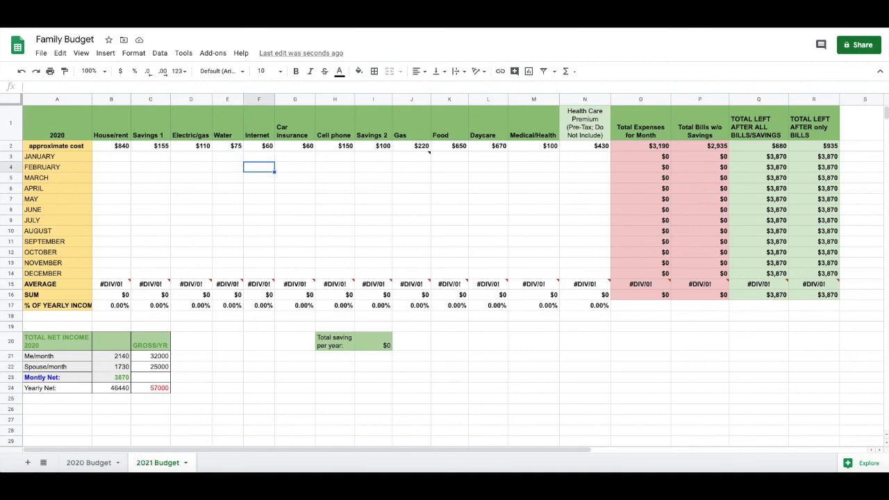
pyautogui.click(110, 160)
pyautogui.moveTo(110, 160); pyautogui.dragTo(587, 277)
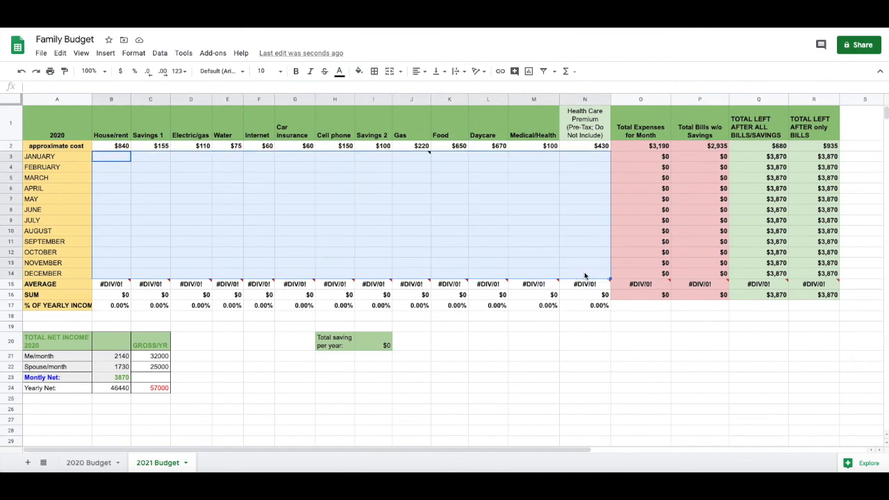
pyautogui.click(387, 243)
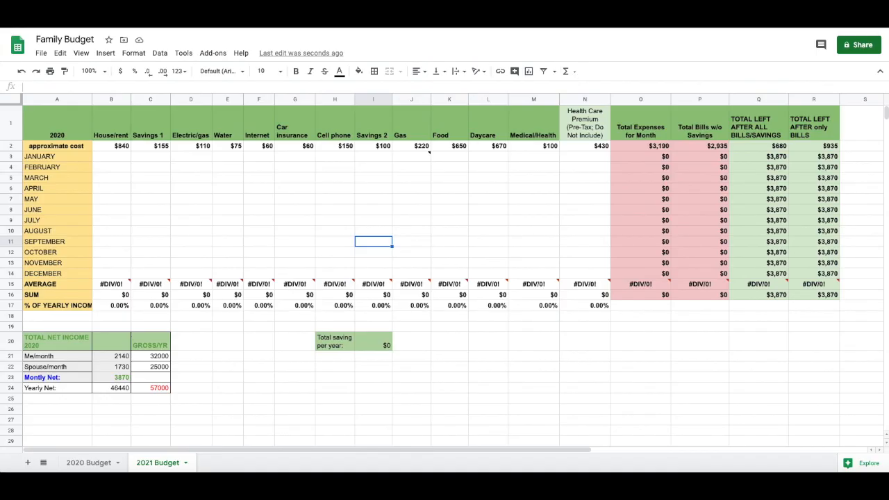